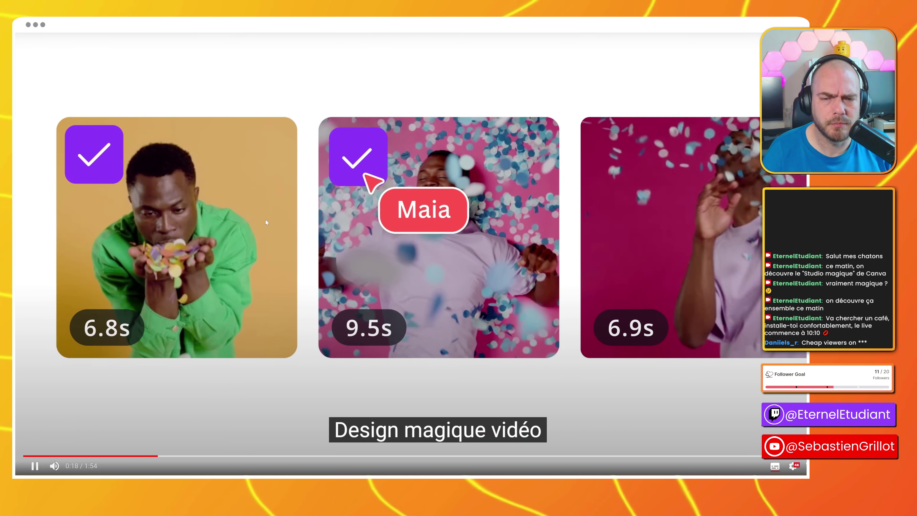
# Watch the Magic Studio presentation video, pausing at the video design demo and replaying the Magic Switch translation passage from 0:36
pyautogui.click(266, 222)
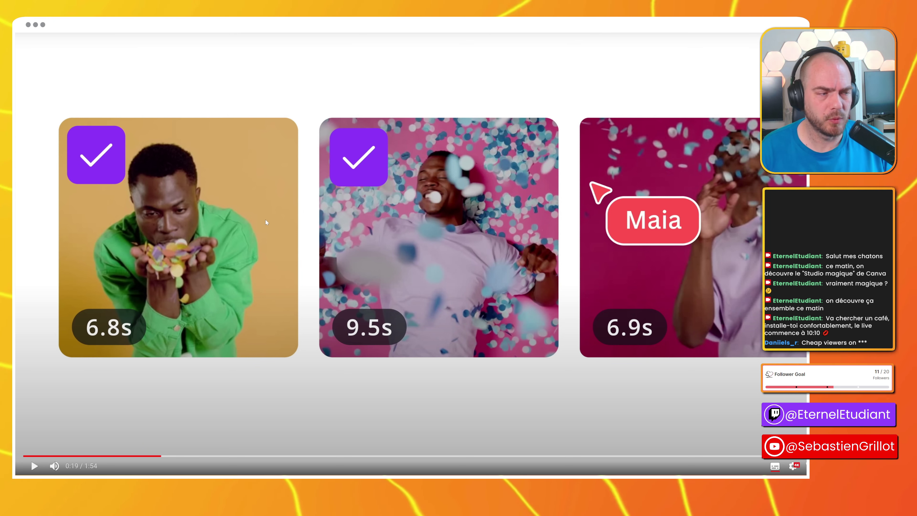
pyautogui.click(430, 215)
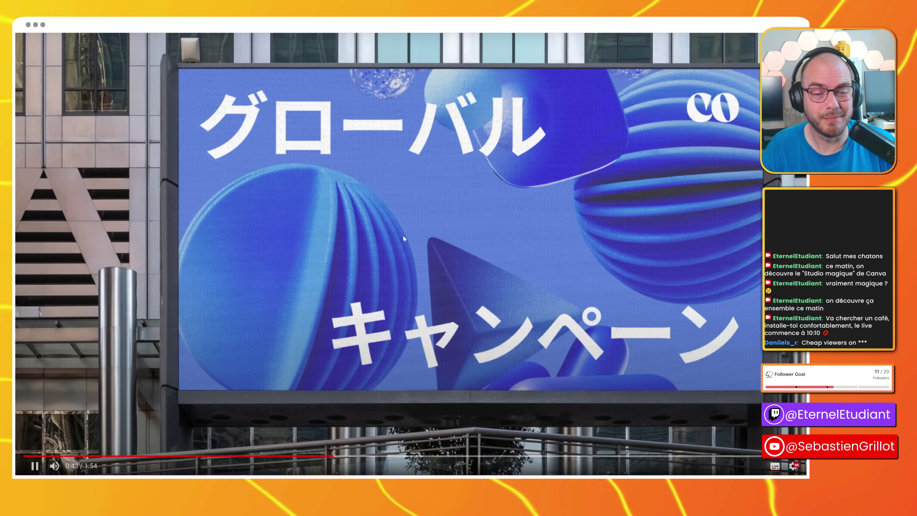
pyautogui.click(404, 236)
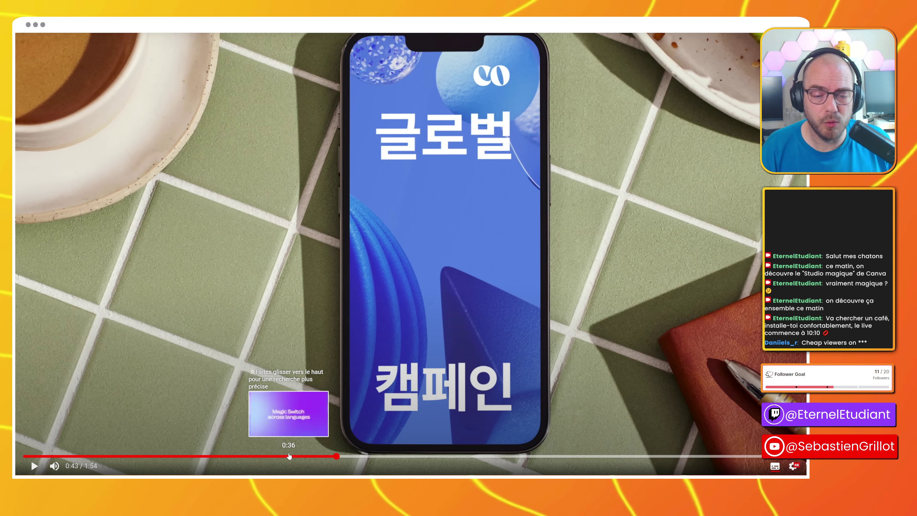
pyautogui.click(288, 456)
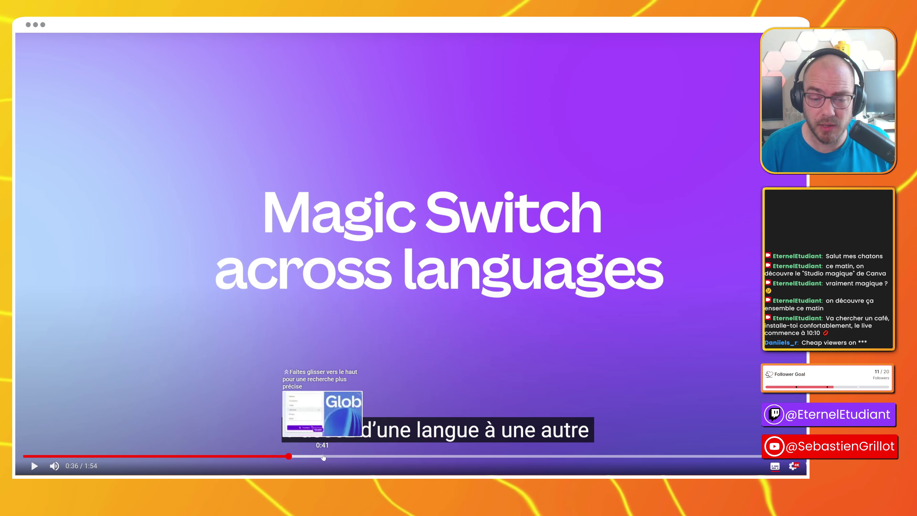
pyautogui.click(322, 456)
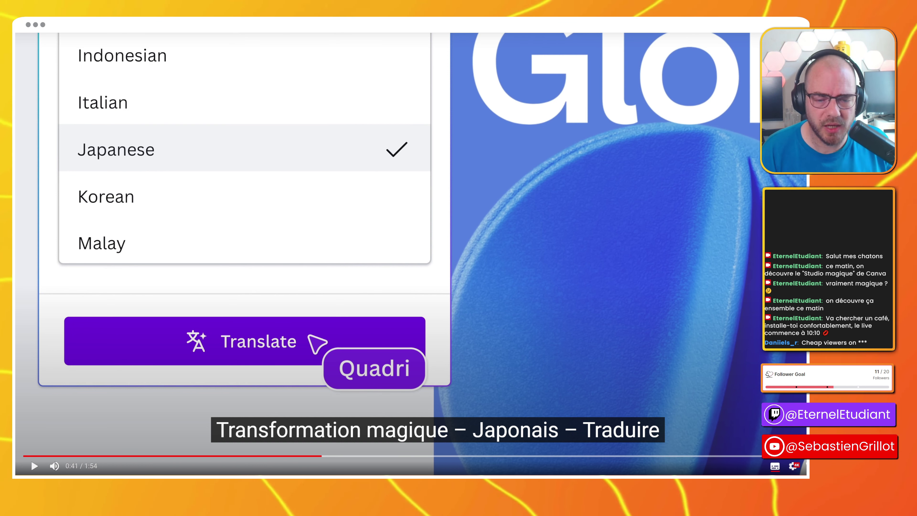
pyautogui.click(343, 457)
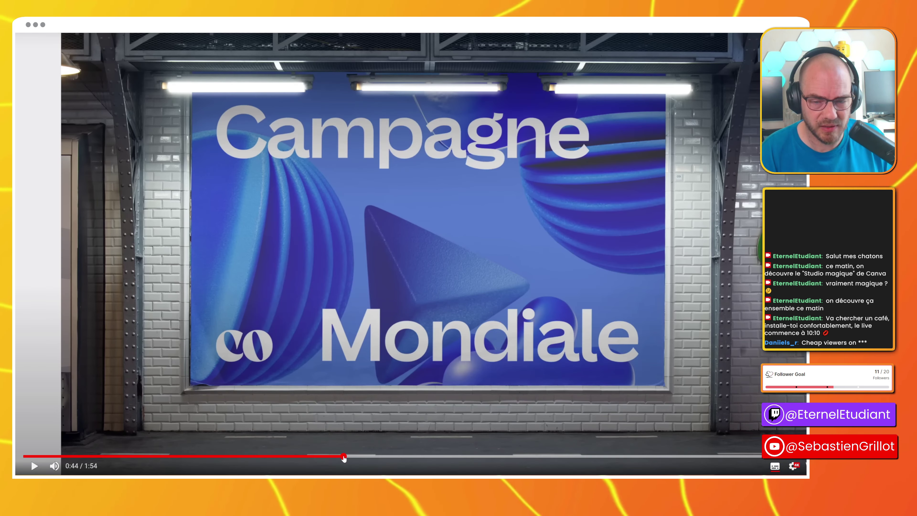
pyautogui.press('space')
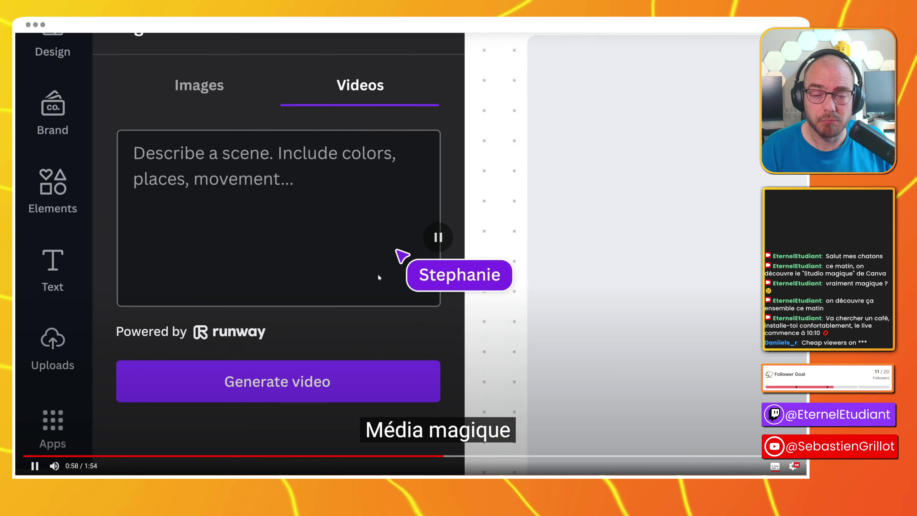
# Review the Magic Write brand voice passage from 0:52 and the Magic Media video generation demo, pausing to examine them
pyautogui.click(377, 274)
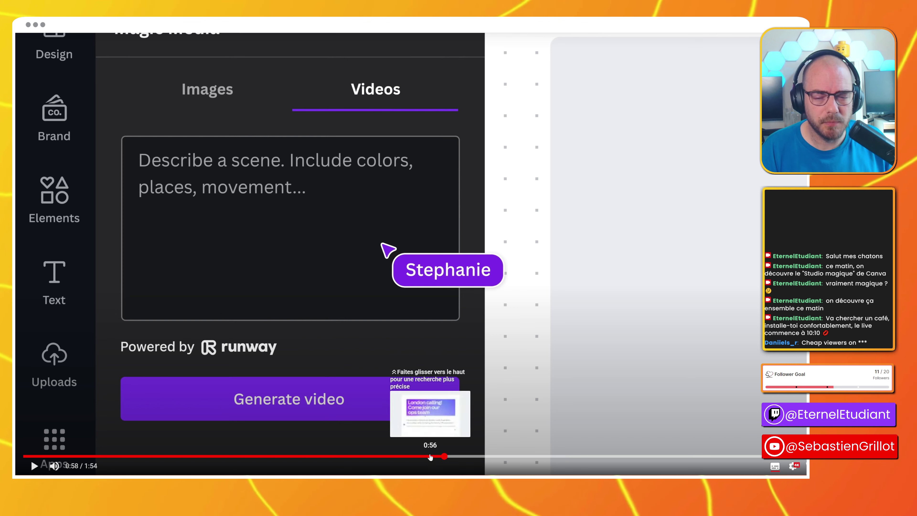
pyautogui.click(404, 456)
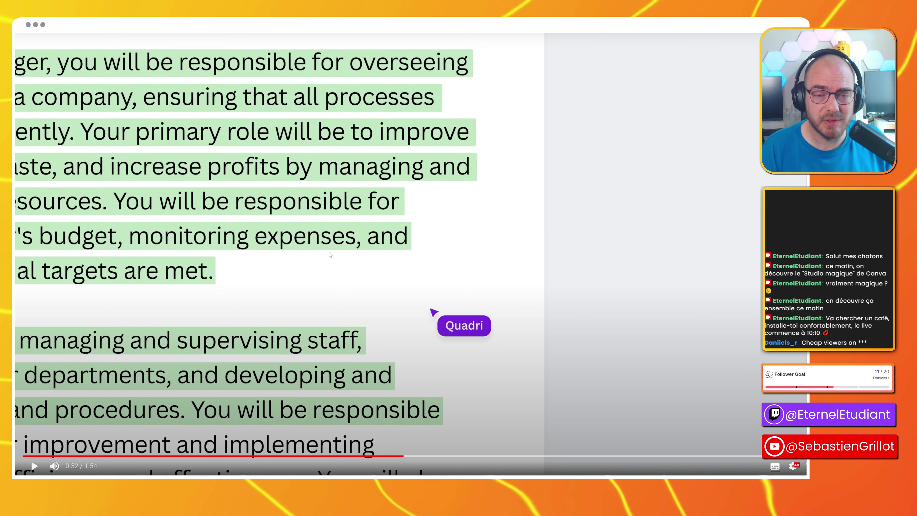
pyautogui.click(417, 457)
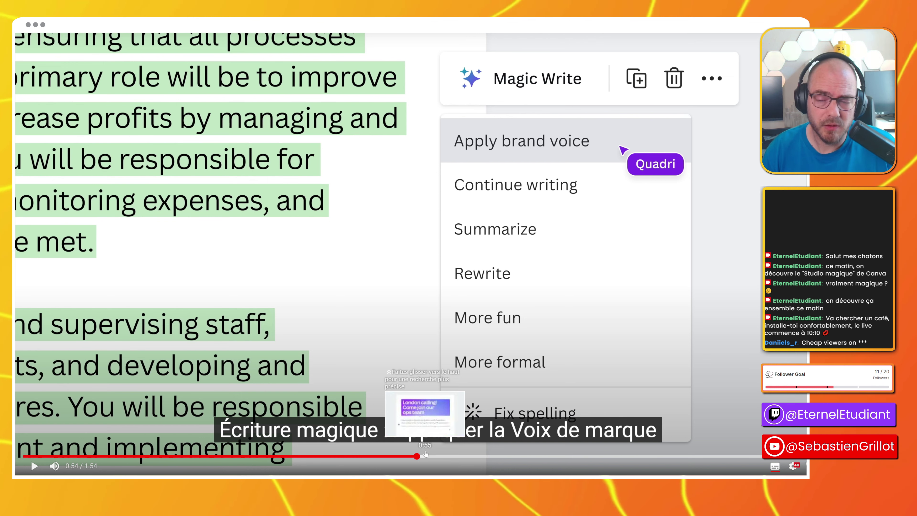
pyautogui.press('space')
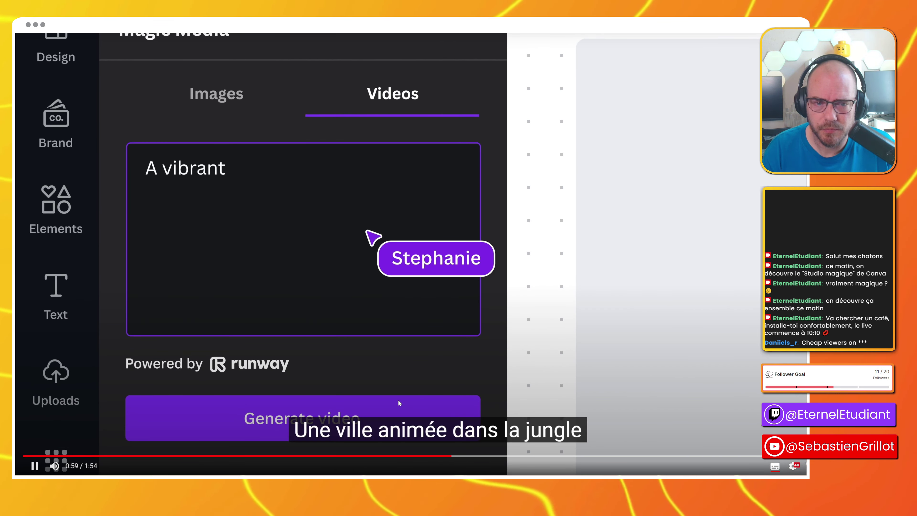
pyautogui.press('space')
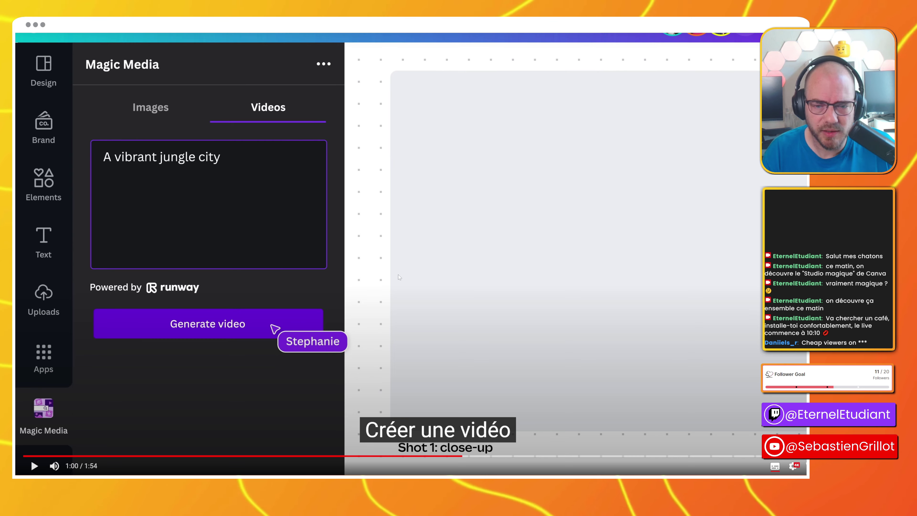
pyautogui.click(235, 308)
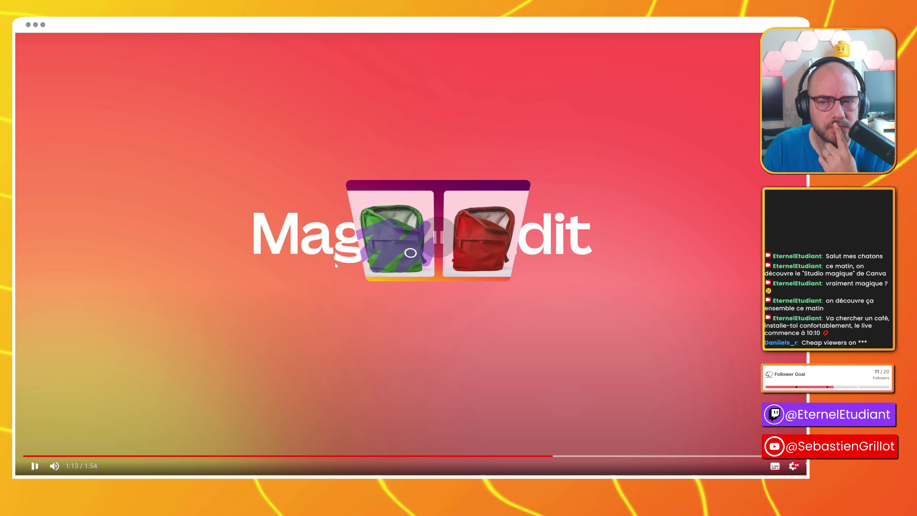
# Watch the Magic Edit, Magic Morph and Magic Grab demos, pausing on each, to the end of the video and exit full screen
pyautogui.click(335, 262)
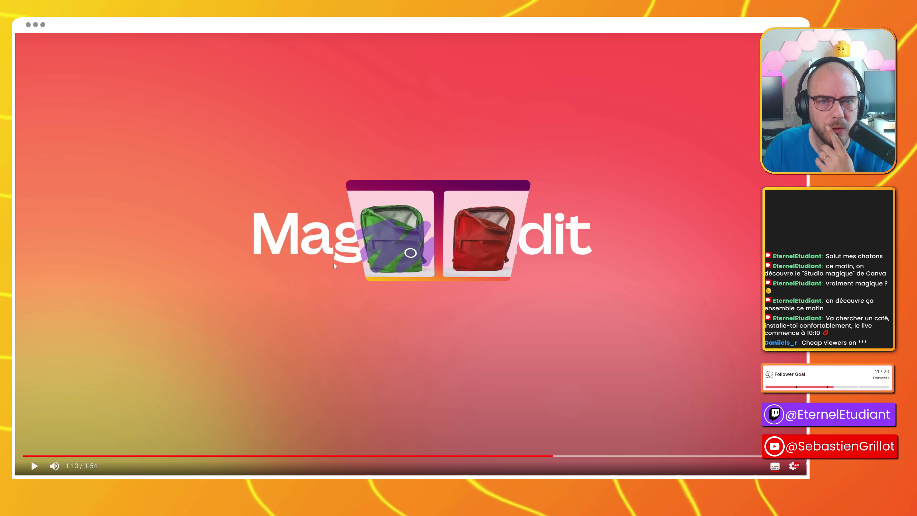
pyautogui.click(332, 264)
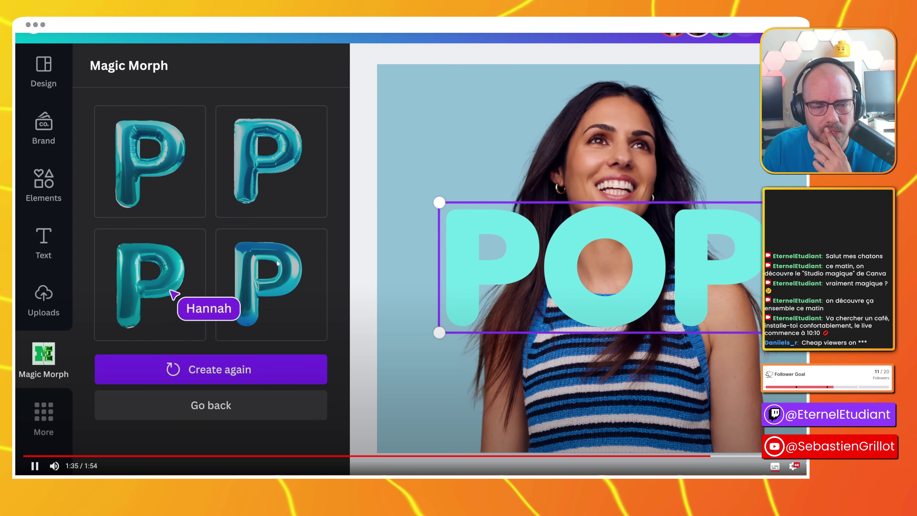
pyautogui.click(455, 411)
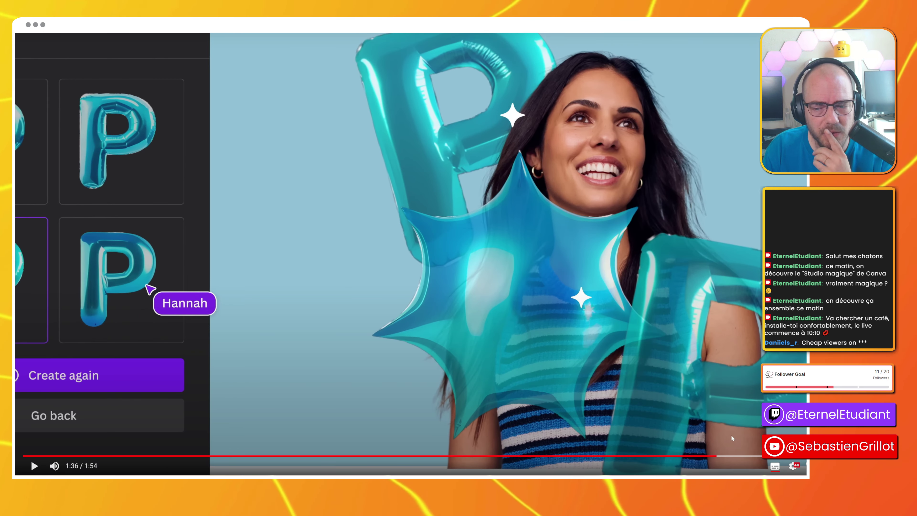
pyautogui.click(699, 458)
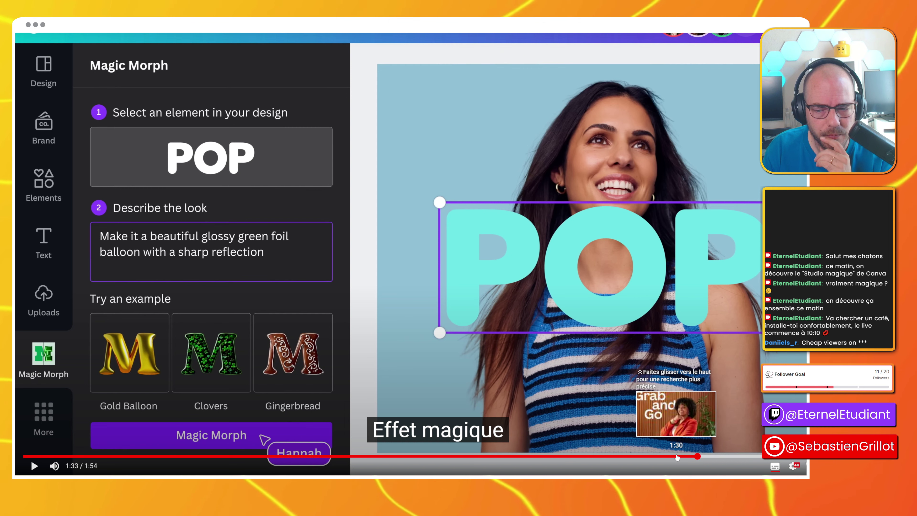
pyautogui.click(643, 353)
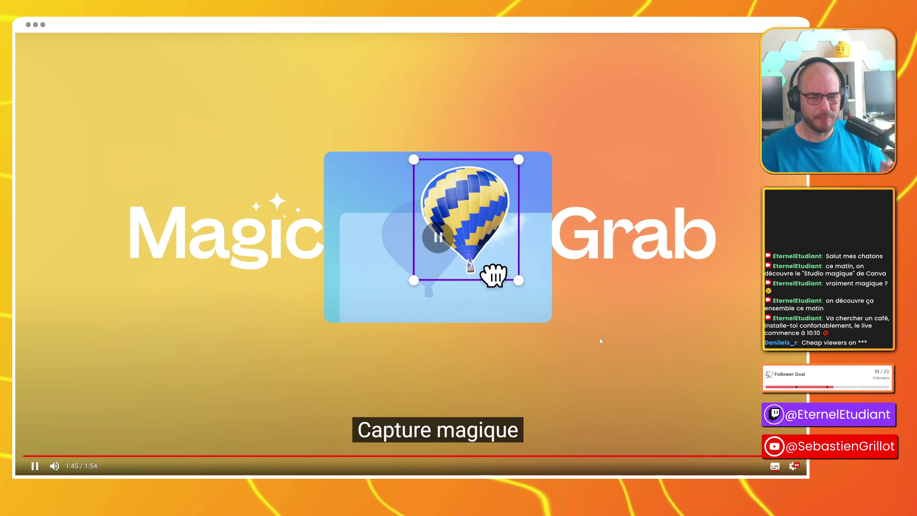
pyautogui.click(600, 340)
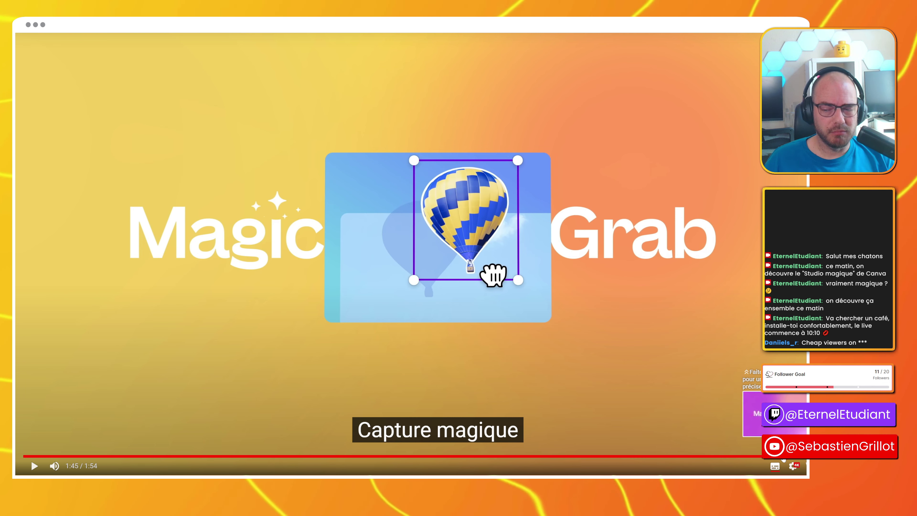
pyautogui.click(685, 325)
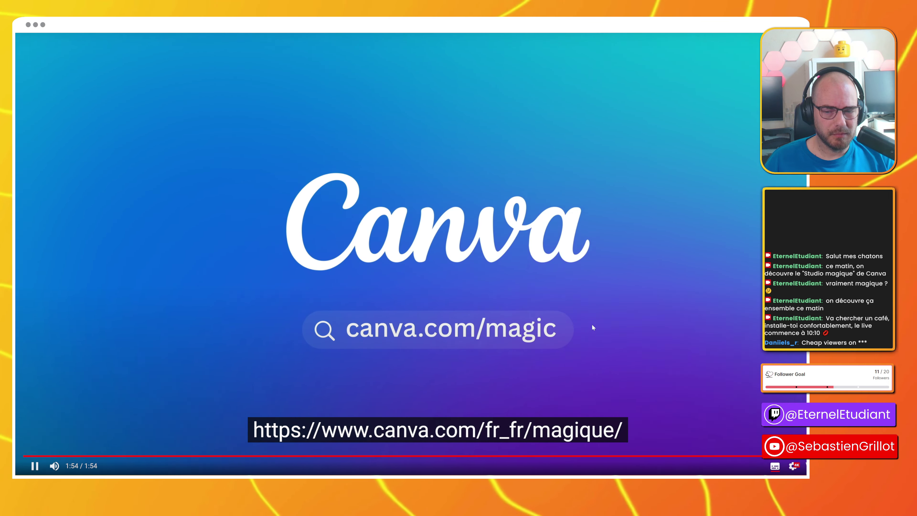
pyautogui.press('Escape')
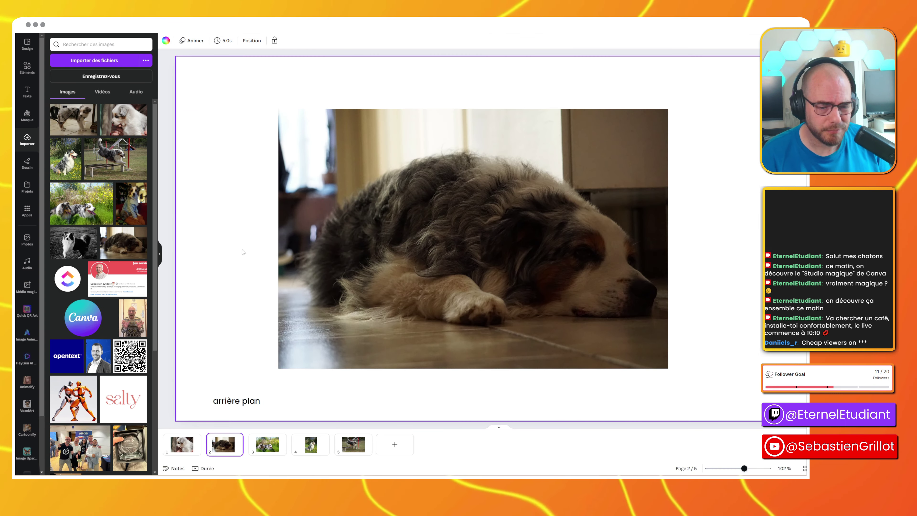
# Expand the puppy photo on page 1 to the full page (Page entière) with Agrandissement magique
pyautogui.click(192, 439)
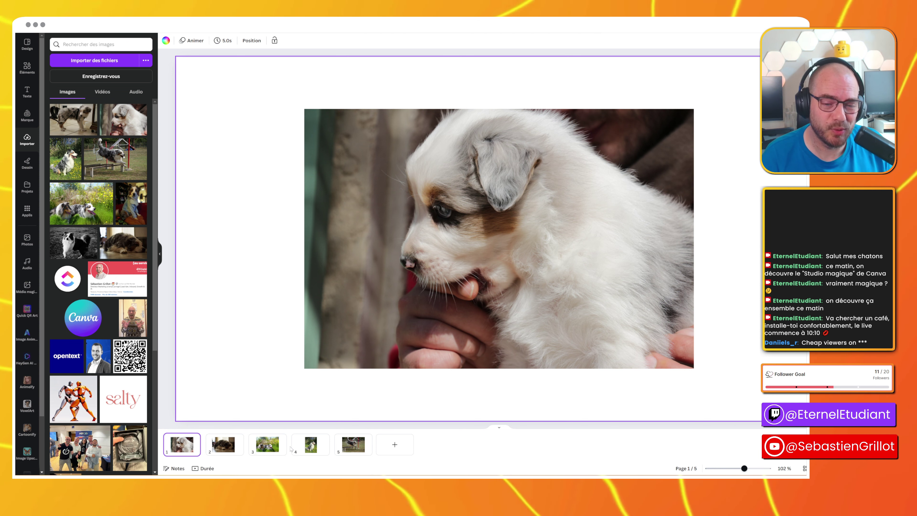
pyautogui.click(302, 447)
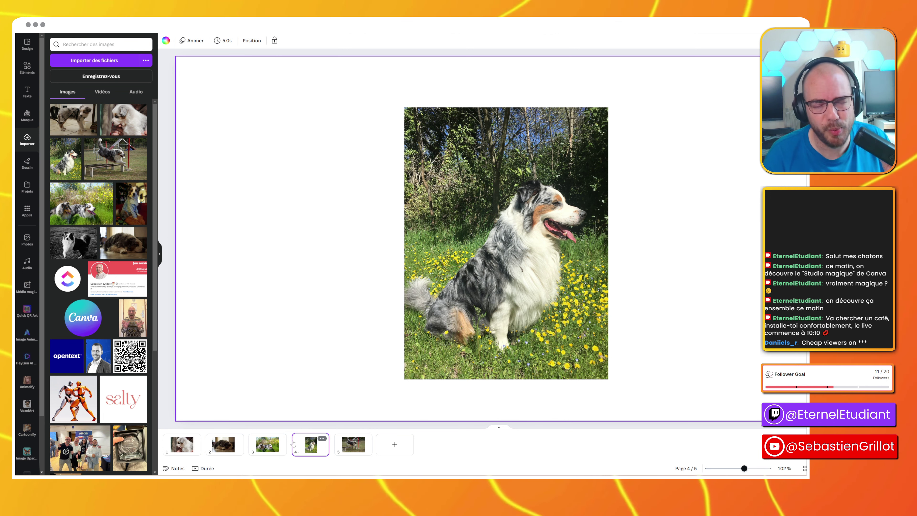
pyautogui.click(184, 449)
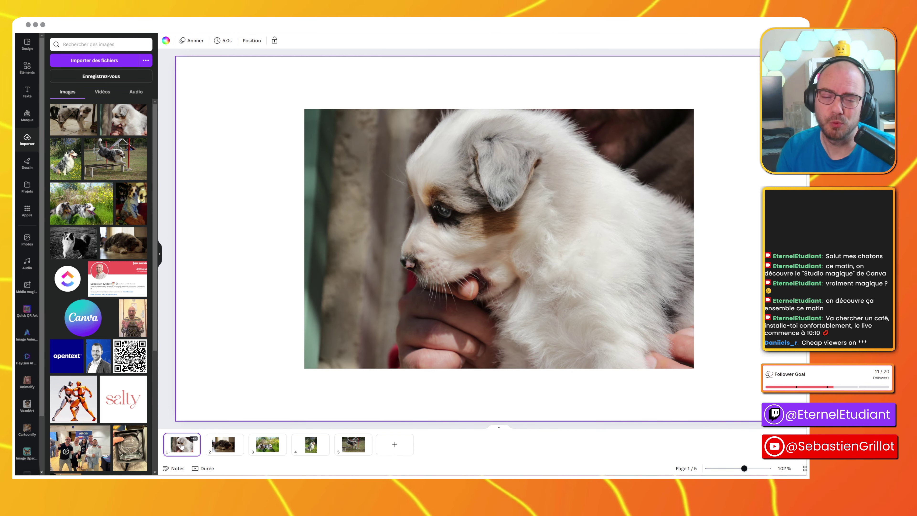
pyautogui.click(409, 365)
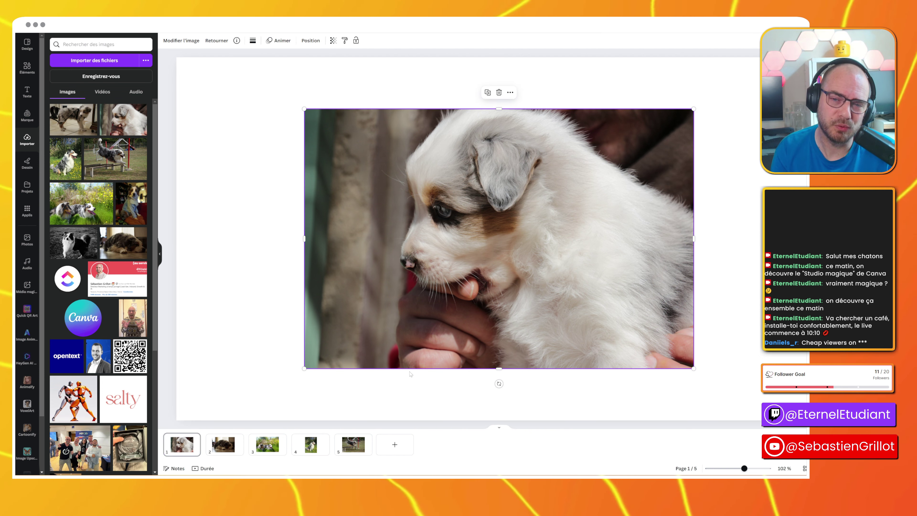
pyautogui.click(180, 40)
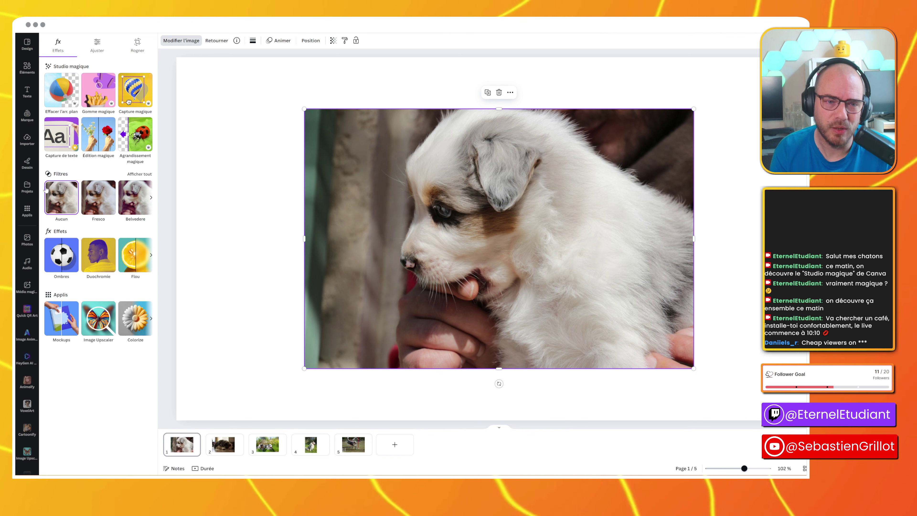
pyautogui.click(136, 144)
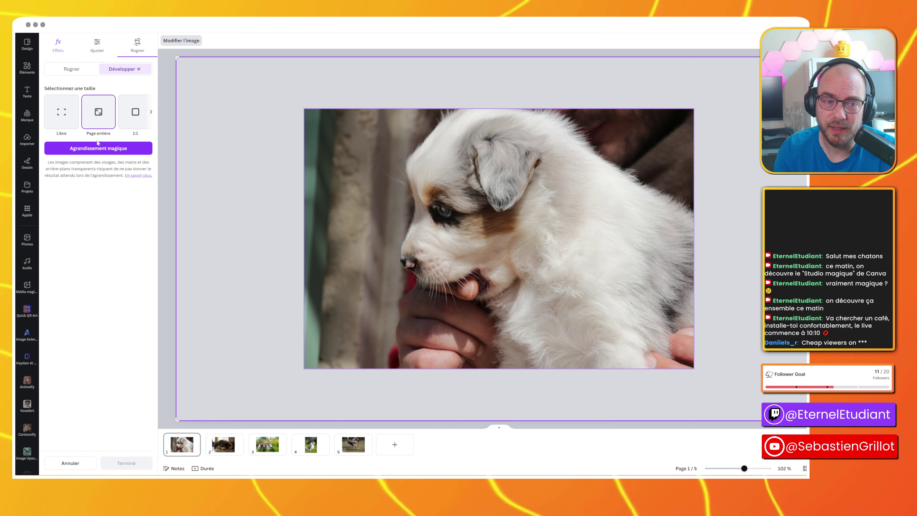
pyautogui.click(98, 143)
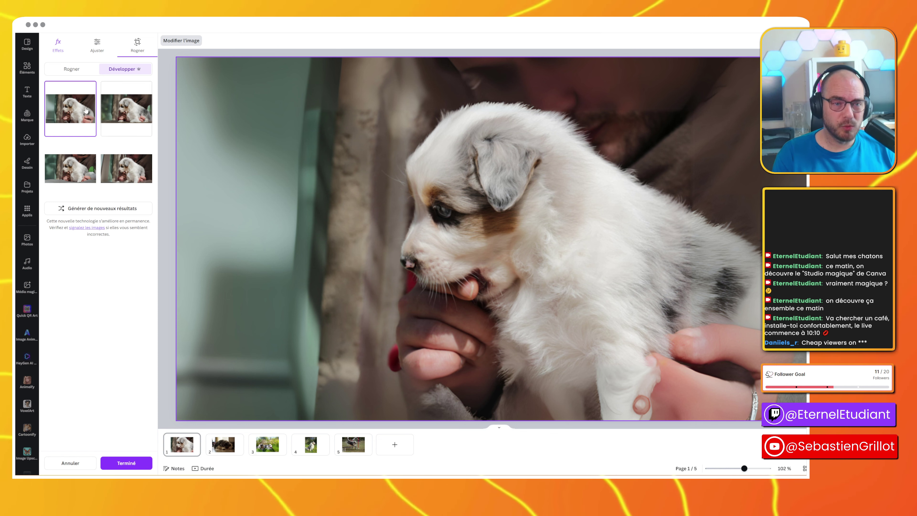
# Compare the four generated expansions of the puppy photo, ending back on the first one
pyautogui.click(119, 112)
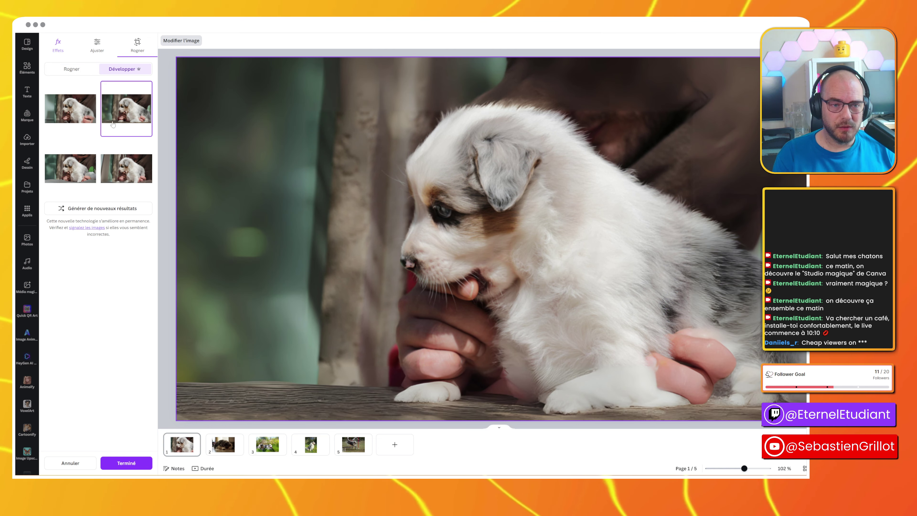
pyautogui.click(70, 176)
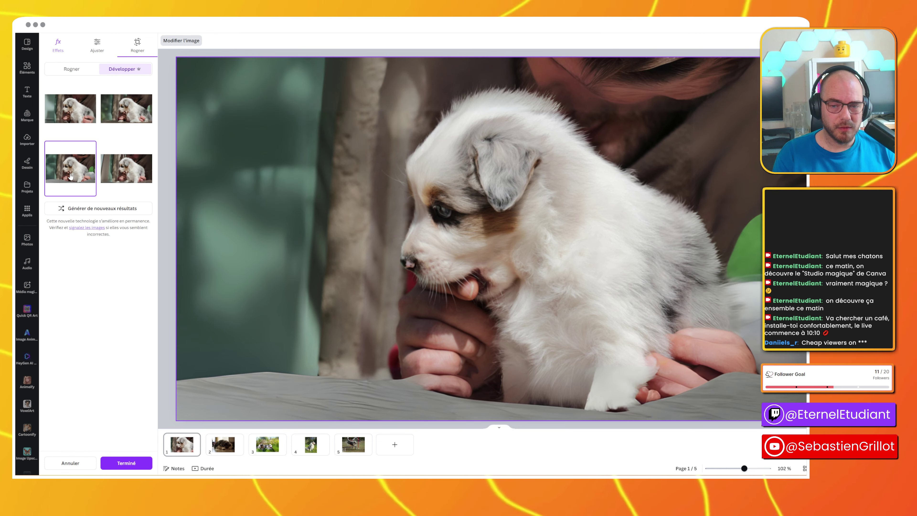
pyautogui.click(130, 177)
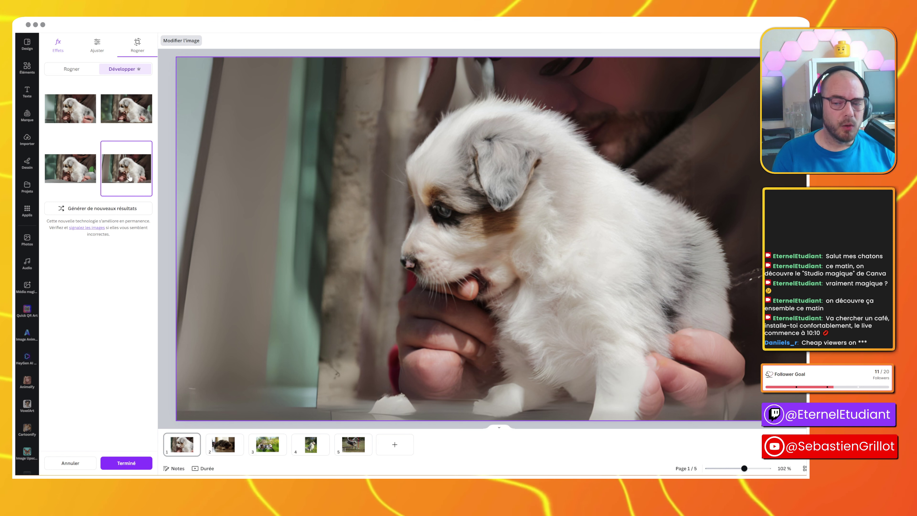
pyautogui.click(81, 126)
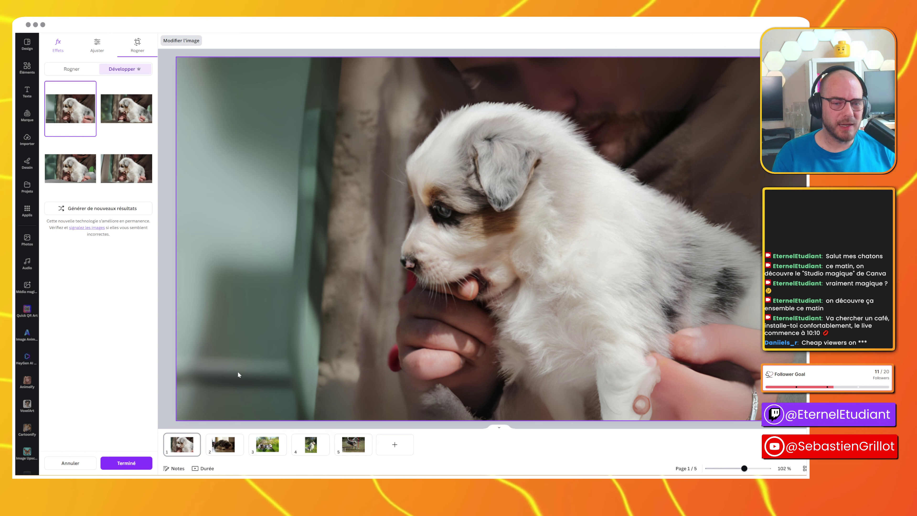
# Generate new expansion results for the puppy photo, compare them and apply the first one
pyautogui.click(121, 210)
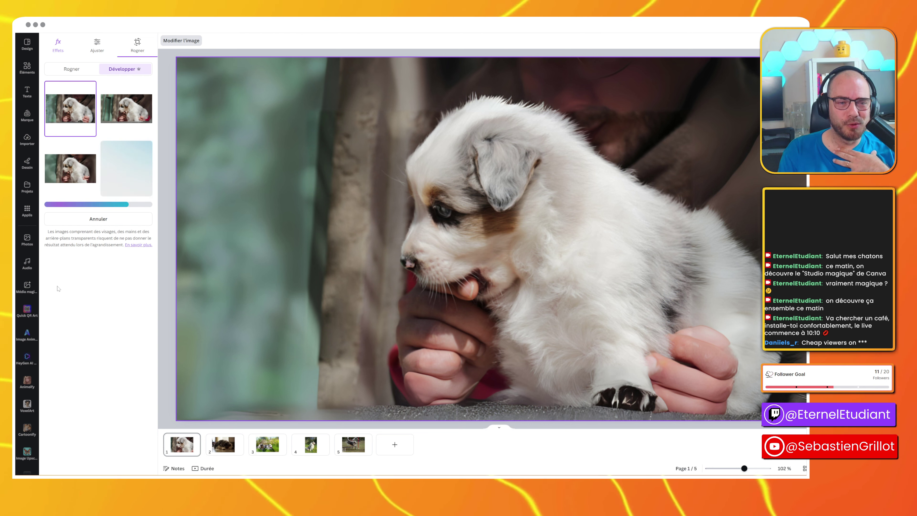
pyautogui.click(123, 116)
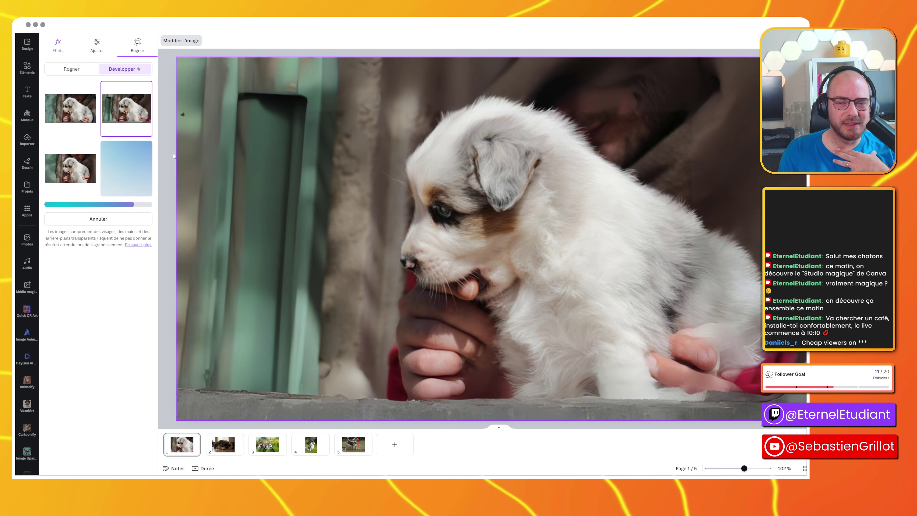
pyautogui.click(78, 169)
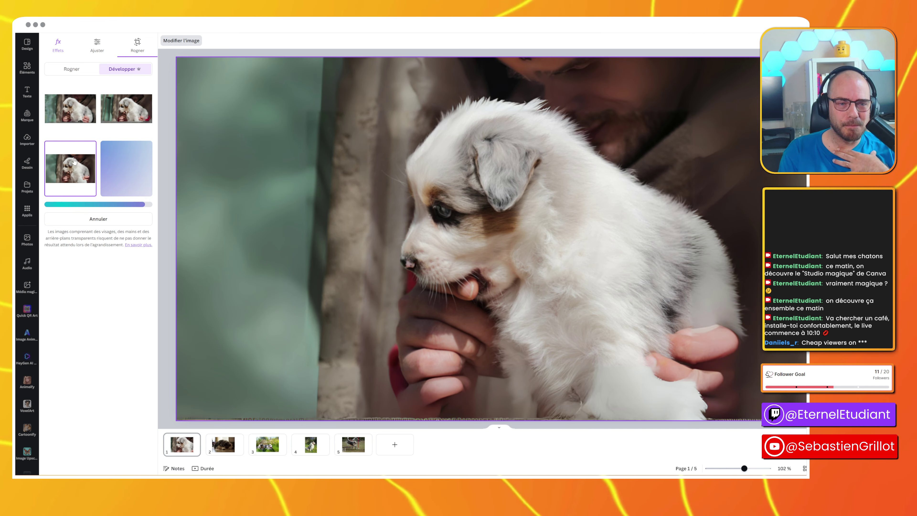
pyautogui.click(76, 124)
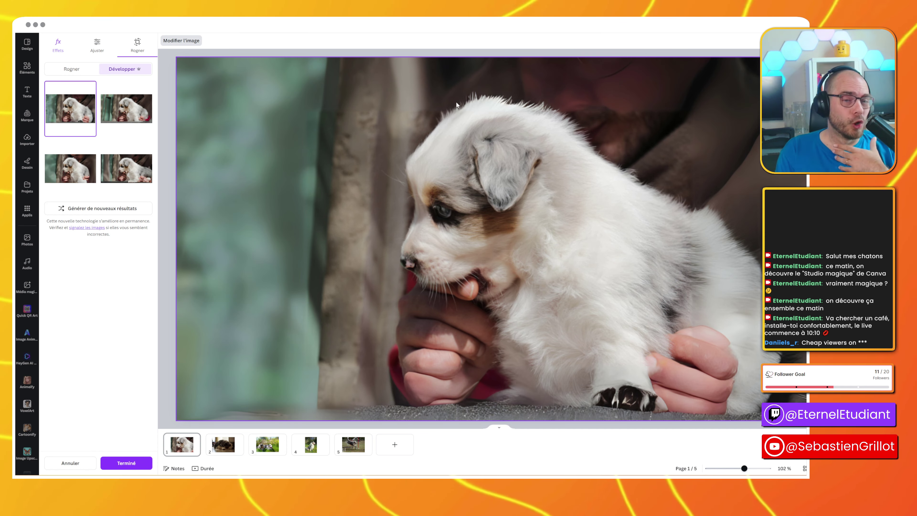
pyautogui.click(137, 463)
pyautogui.click(377, 289)
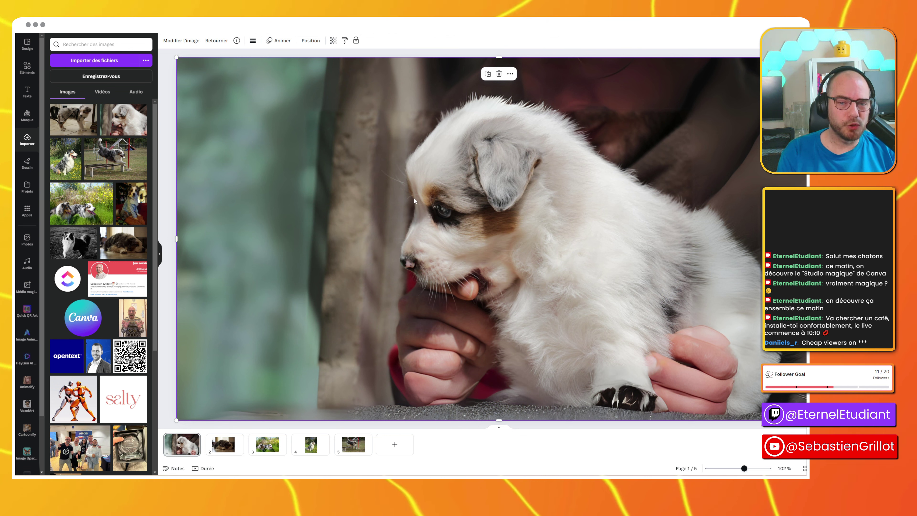
pyautogui.click(438, 56)
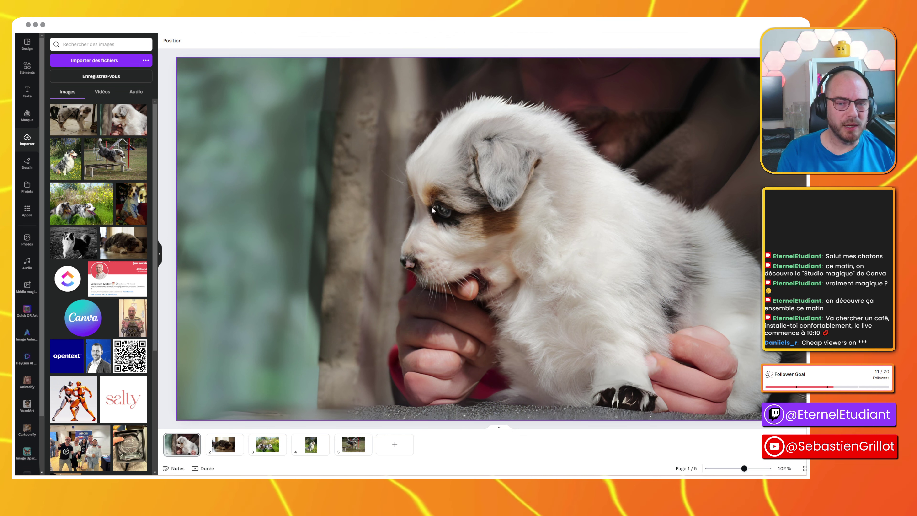
# Separate the puppy from its background with Capture magique, selecting it in Clic mode
pyautogui.click(487, 196)
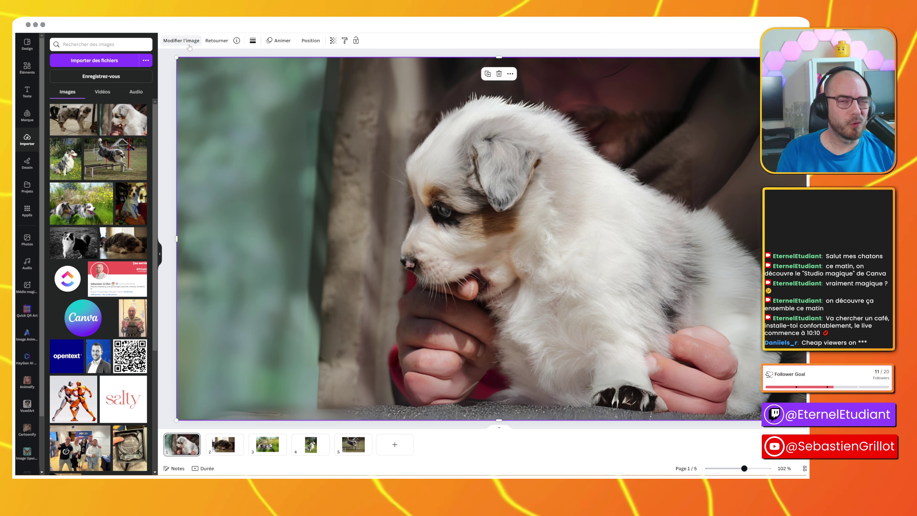
pyautogui.click(181, 41)
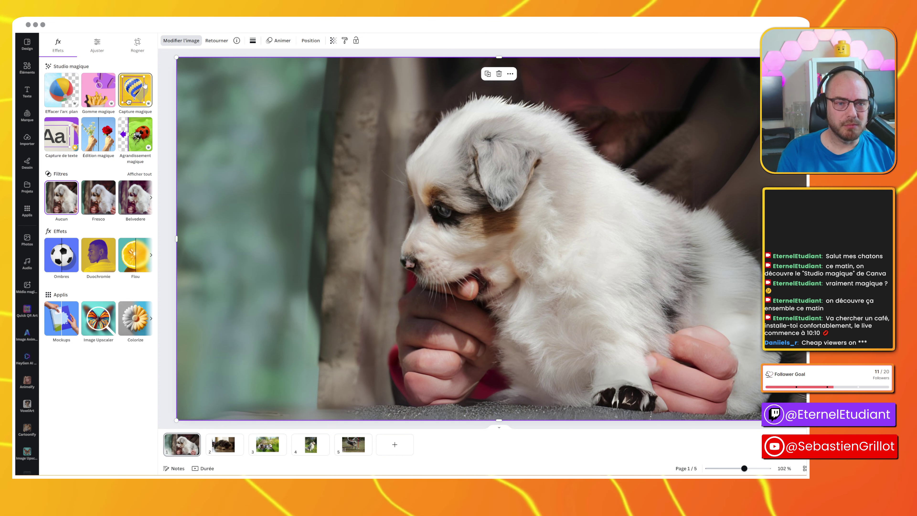
pyautogui.click(134, 89)
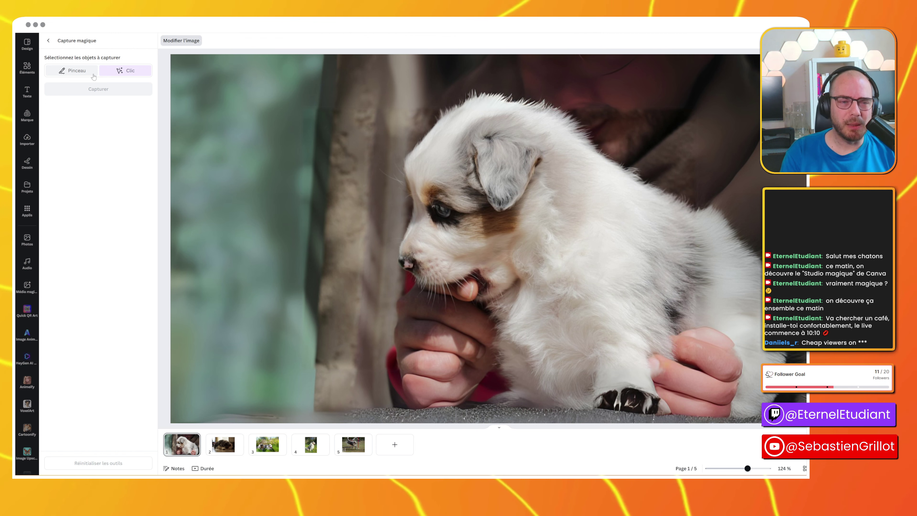
pyautogui.click(93, 73)
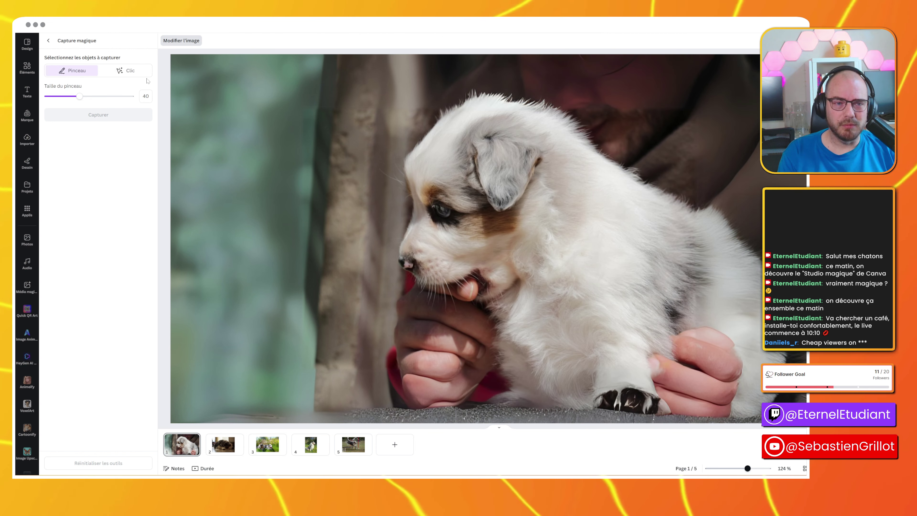
pyautogui.click(130, 71)
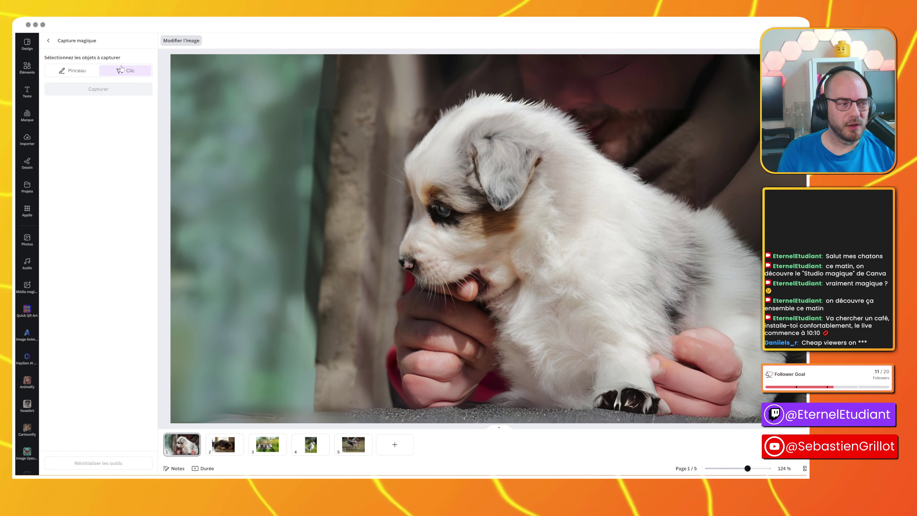
pyautogui.click(505, 211)
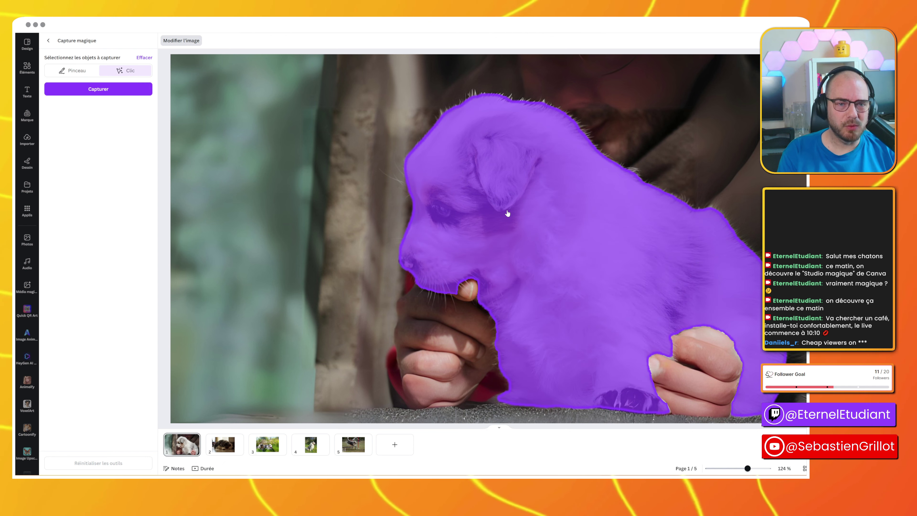
pyautogui.click(122, 96)
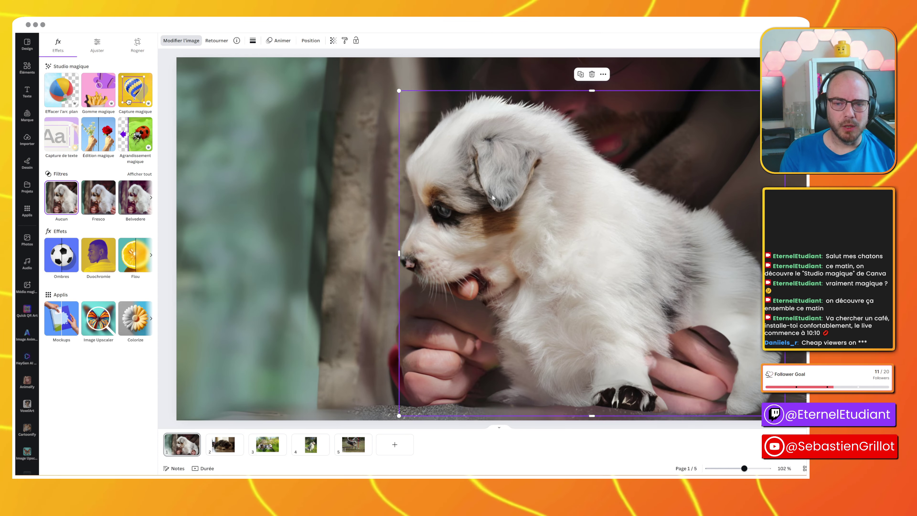
# Move the captured puppy toward the left of the page and delete the background photo behind it
pyautogui.moveTo(492, 197); pyautogui.dragTo(311, 166)
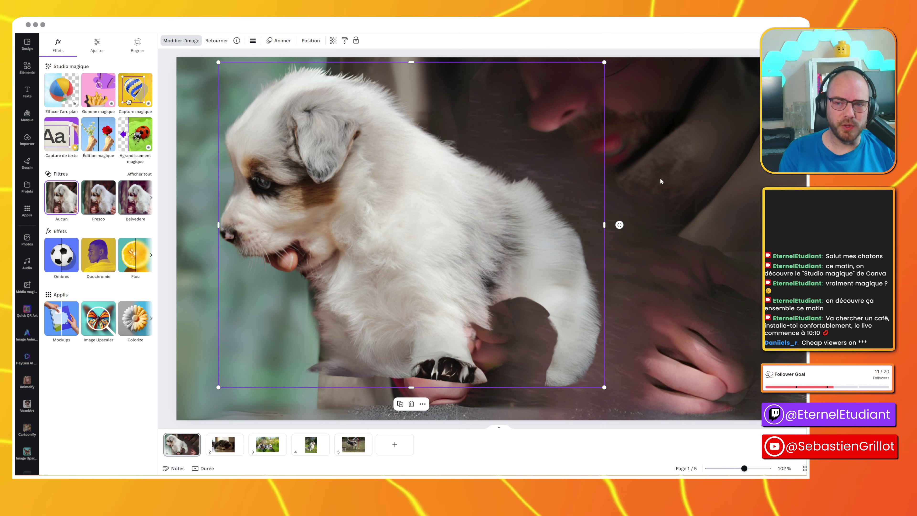
pyautogui.moveTo(353, 190); pyautogui.dragTo(392, 202)
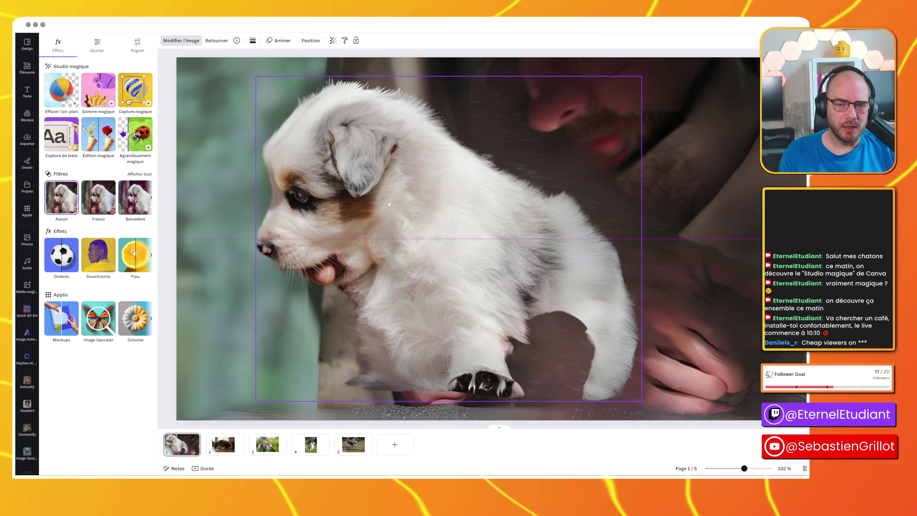
pyautogui.press('Delete')
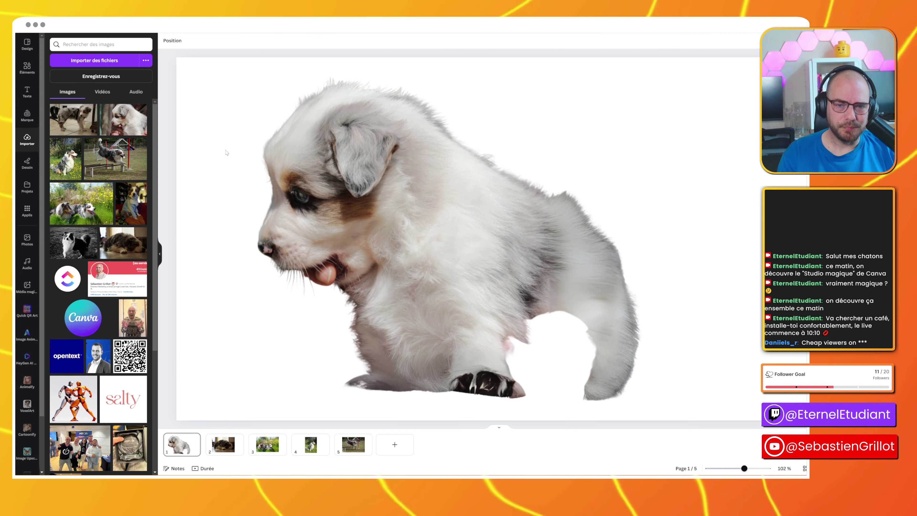
# Enlarge the puppy cut-out and place it on the right half of the page, running off the page's edges
pyautogui.moveTo(337, 184); pyautogui.dragTo(384, 192)
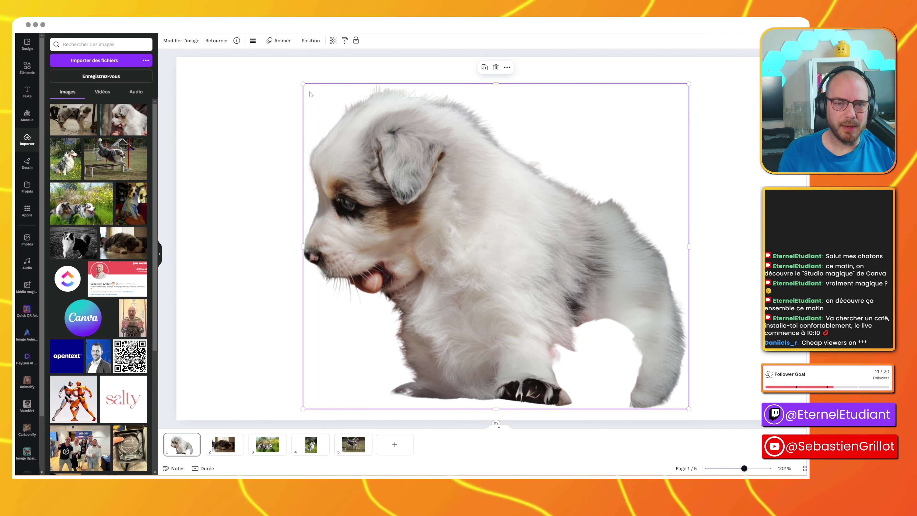
pyautogui.moveTo(282, 78); pyautogui.dragTo(220, 26)
pyautogui.moveTo(392, 167); pyautogui.dragTo(488, 224)
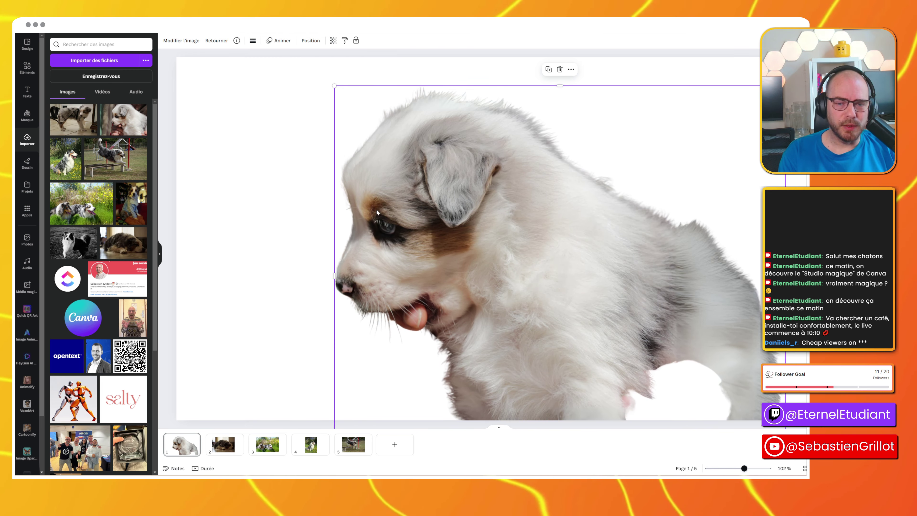
pyautogui.click(304, 113)
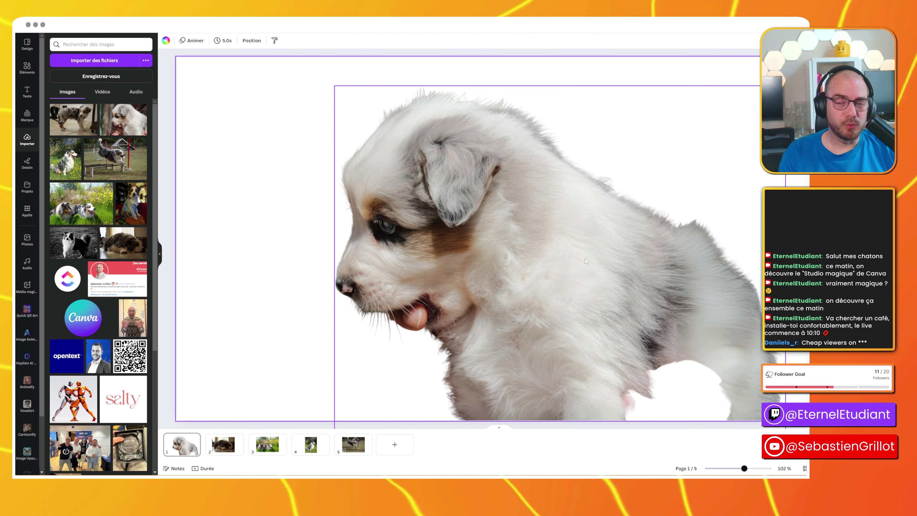
pyautogui.moveTo(571, 254); pyautogui.dragTo(734, 300)
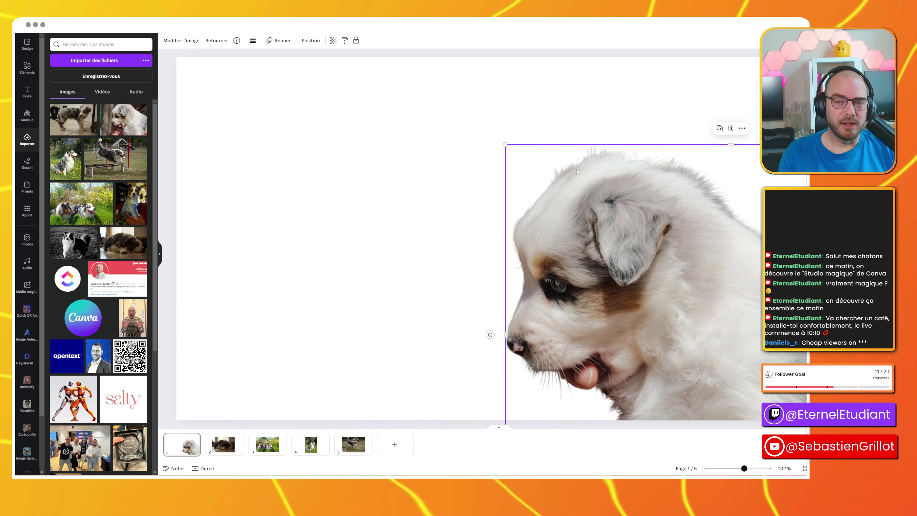
pyautogui.moveTo(508, 144); pyautogui.dragTo(434, 85)
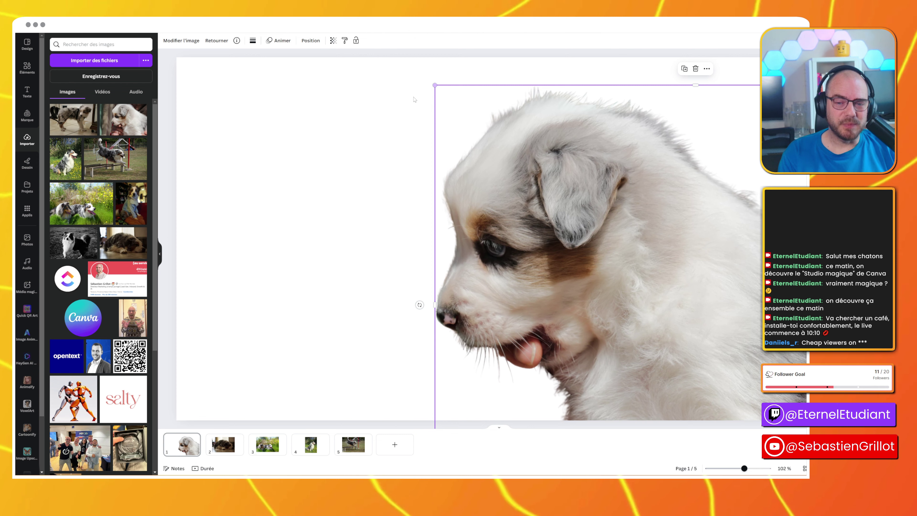
pyautogui.click(352, 207)
pyautogui.moveTo(558, 325); pyautogui.dragTo(577, 317)
pyautogui.click(400, 275)
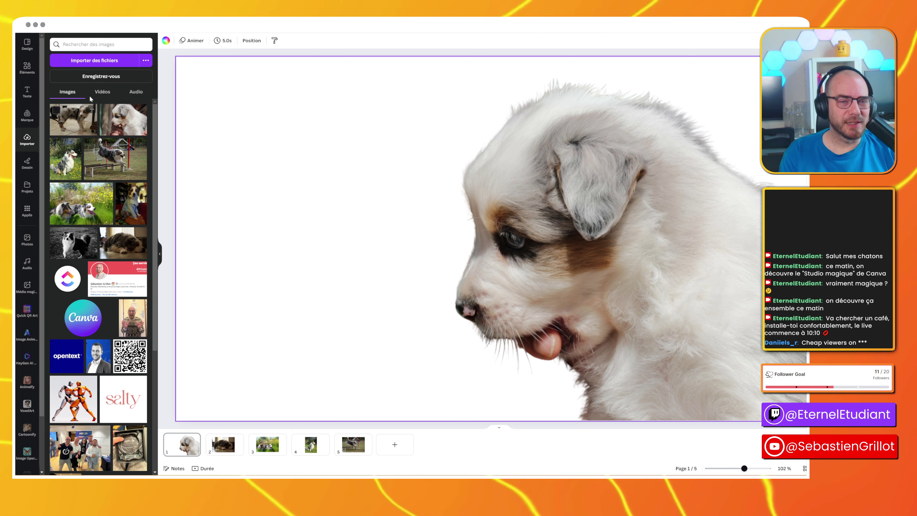
# Brush over the puppy's tongue with Édition magique and generate a replacement from the prompt "un jouet de chien"
pyautogui.click(648, 215)
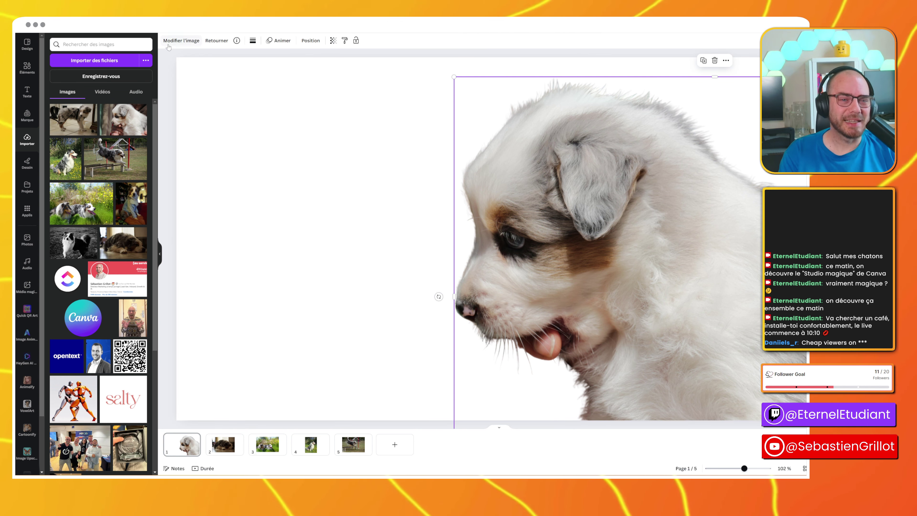
pyautogui.click(177, 41)
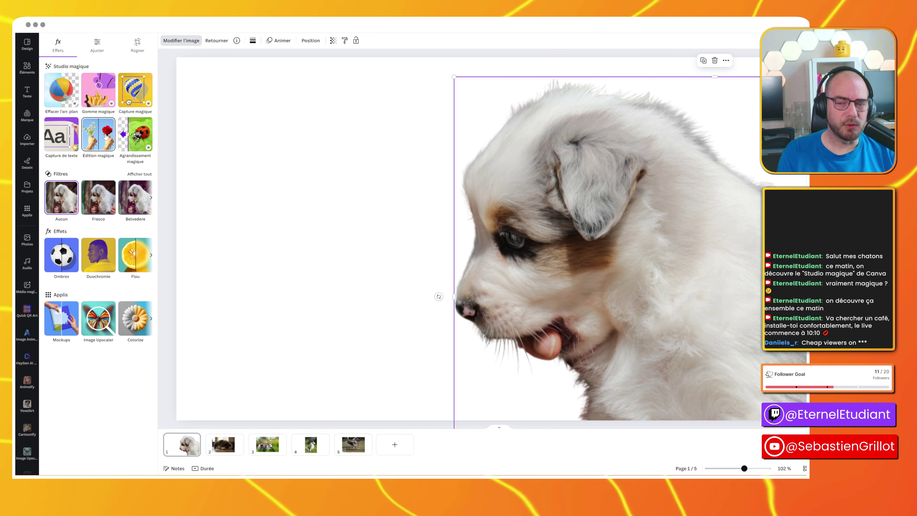
pyautogui.click(106, 138)
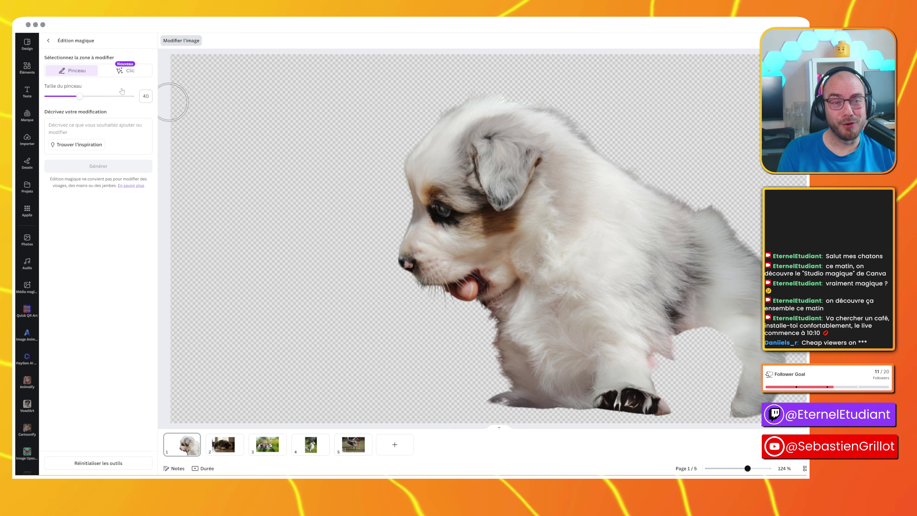
pyautogui.click(126, 71)
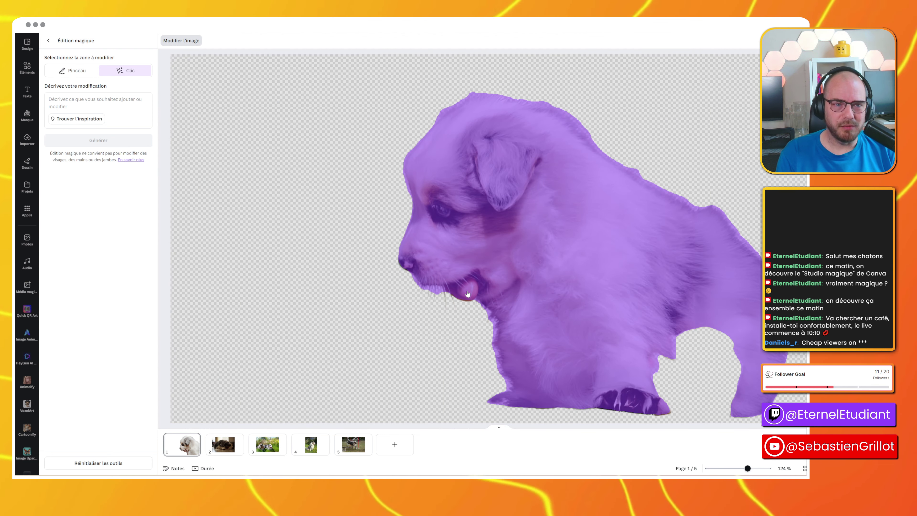
pyautogui.click(77, 72)
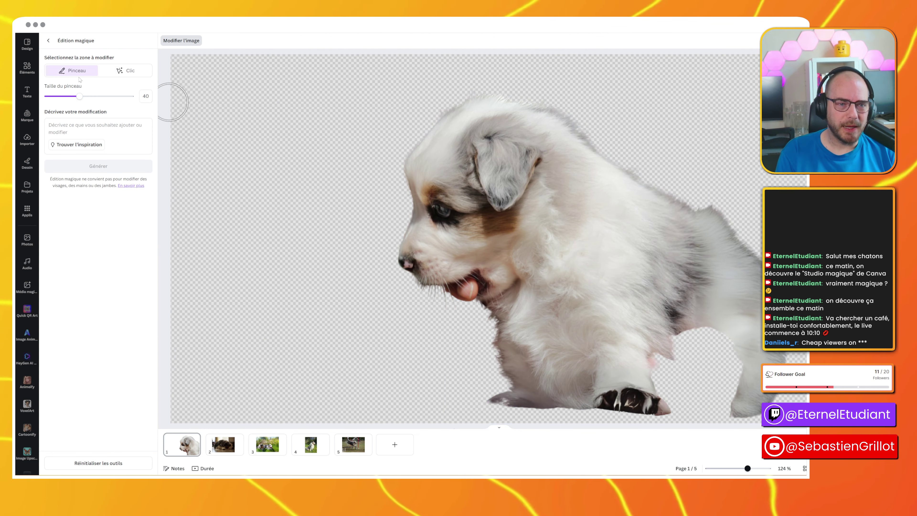
pyautogui.click(468, 291)
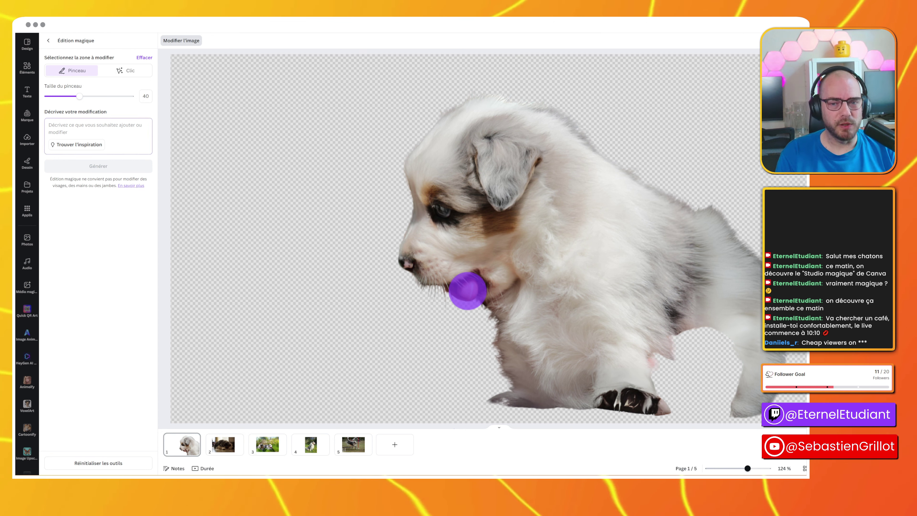
pyautogui.write('un jouet de chien')
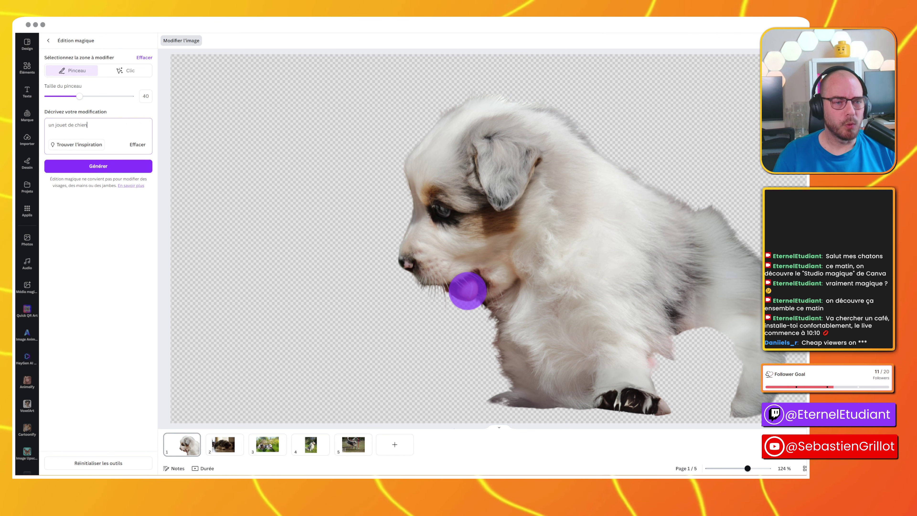
pyautogui.click(98, 166)
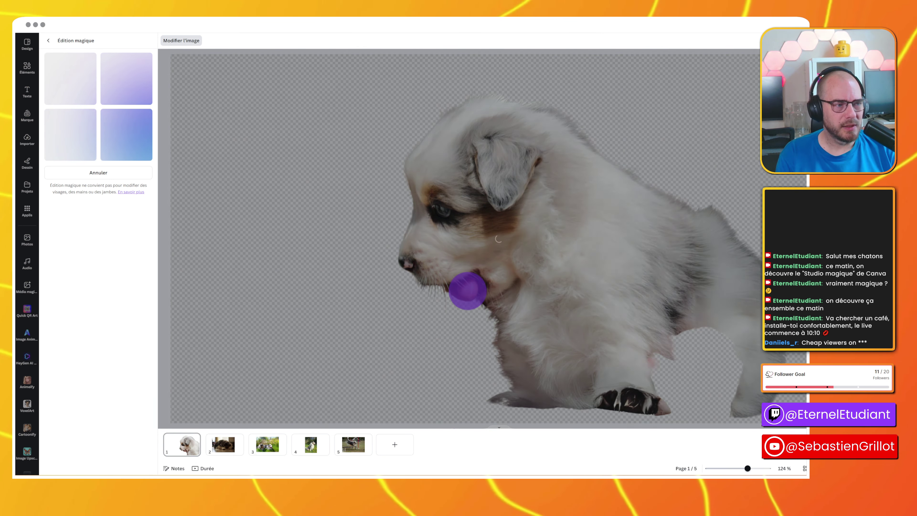
# Check CPU performance in Task Manager, return to Canva and apply the second generated toy, the multicoloured ball
pyautogui.hotkey('ctrl', 'shift', 'Escape')
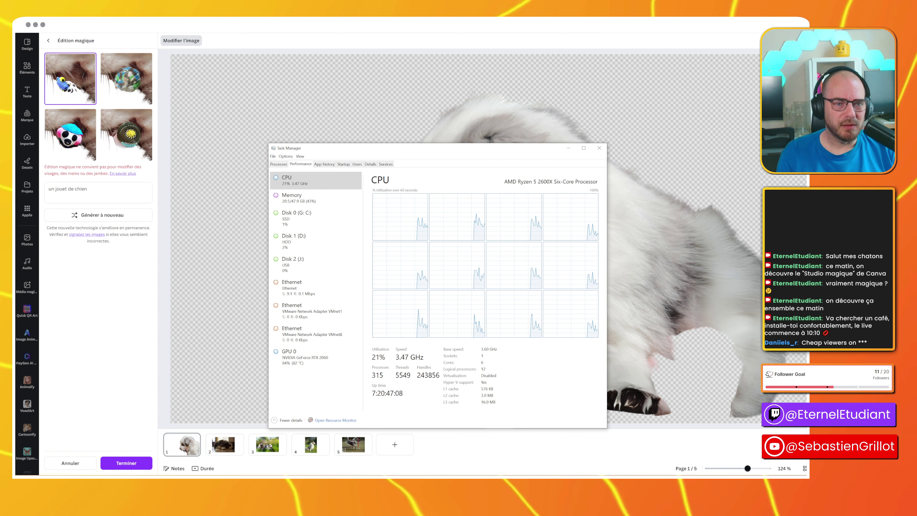
pyautogui.hotkey('alt', 'Tab')
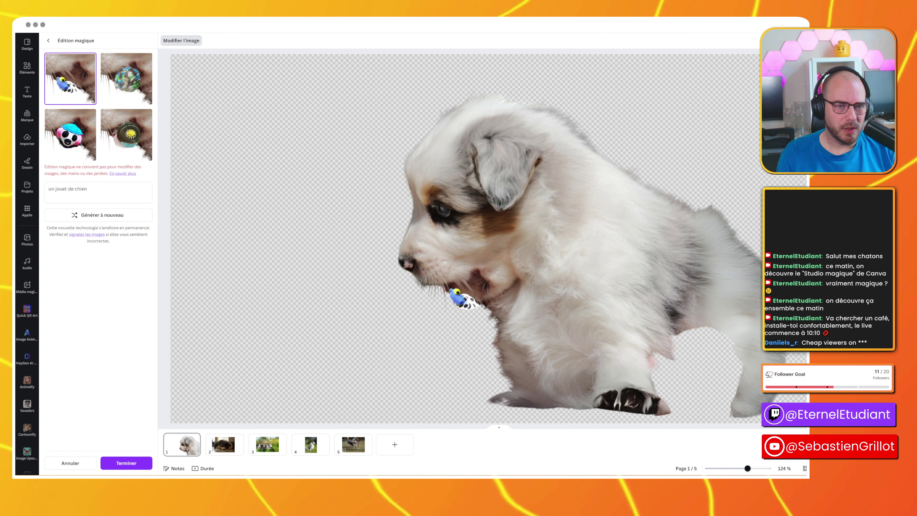
pyautogui.click(117, 92)
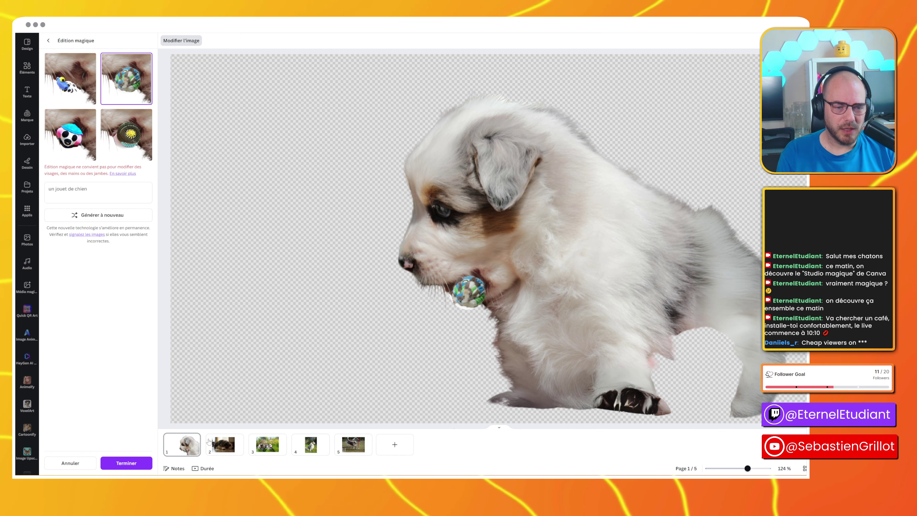
pyautogui.click(147, 458)
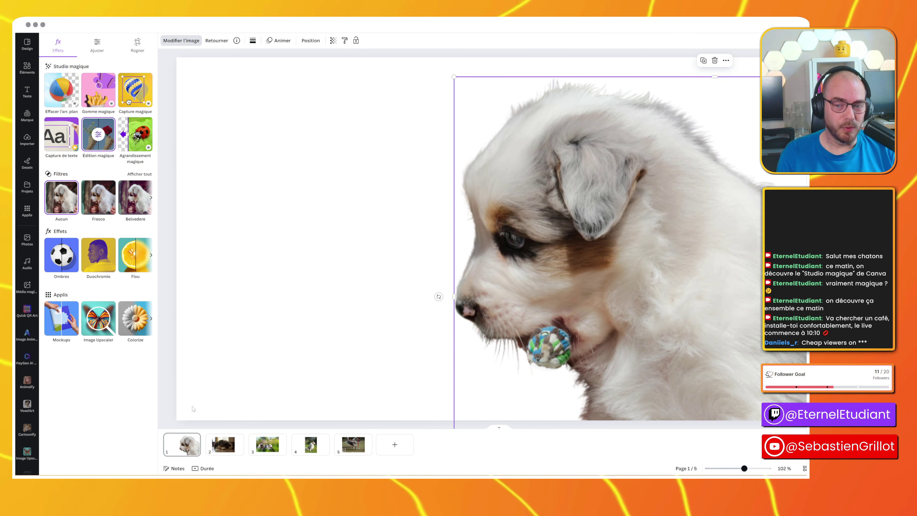
pyautogui.click(298, 267)
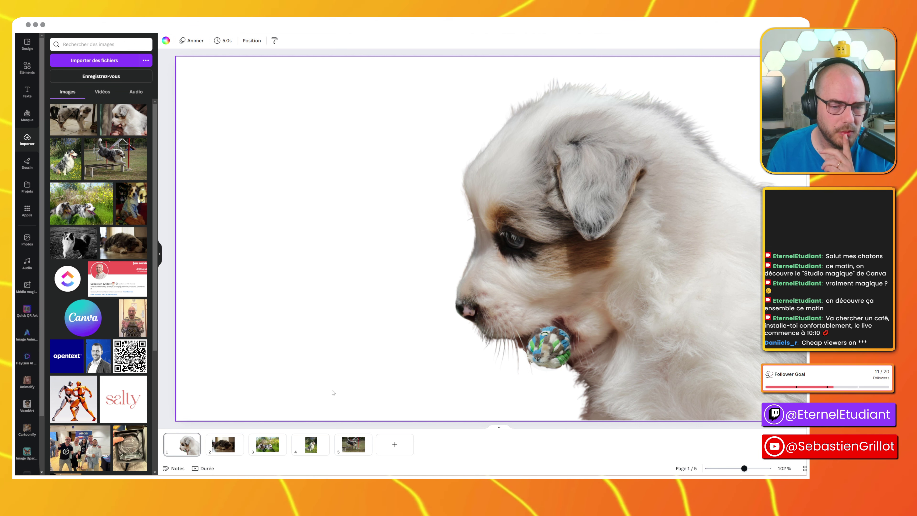
# Open page 2's sleeping-dog photo in Édition magique and select the curtains, wall and window behind the dog in Clic mode
pyautogui.click(229, 449)
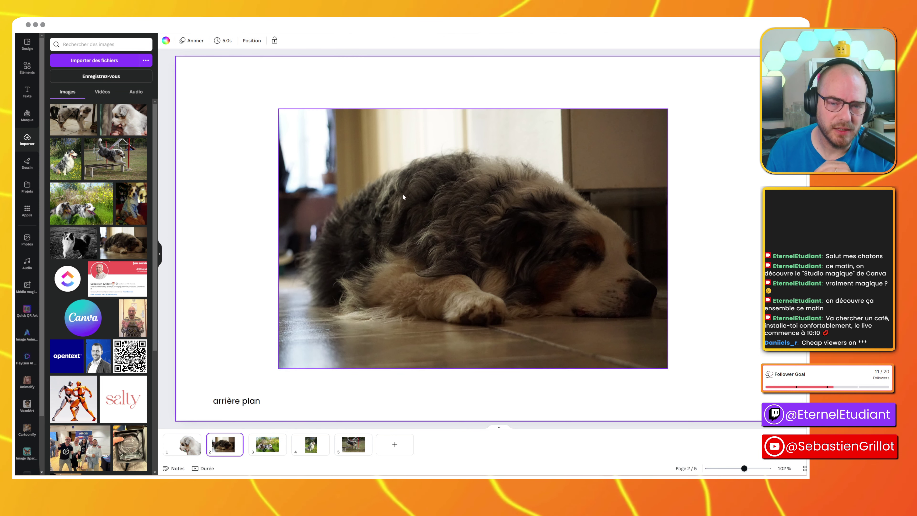
pyautogui.click(457, 247)
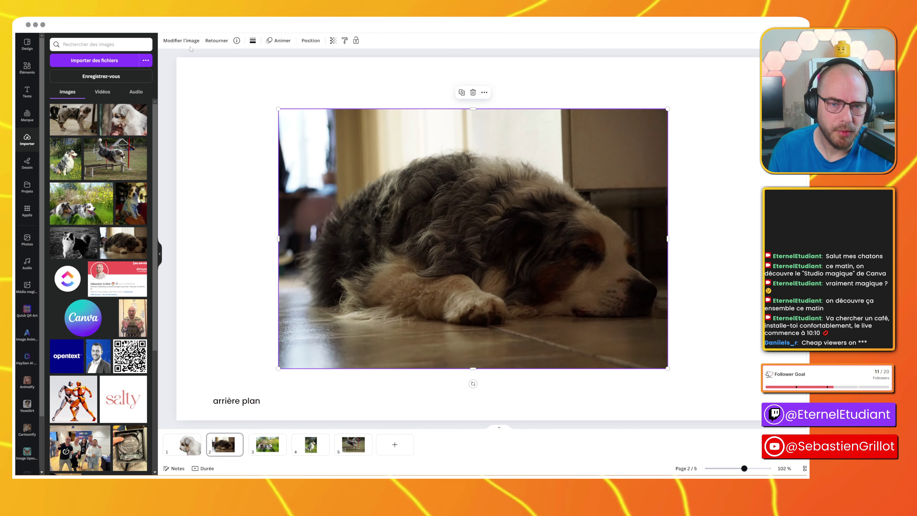
pyautogui.click(186, 40)
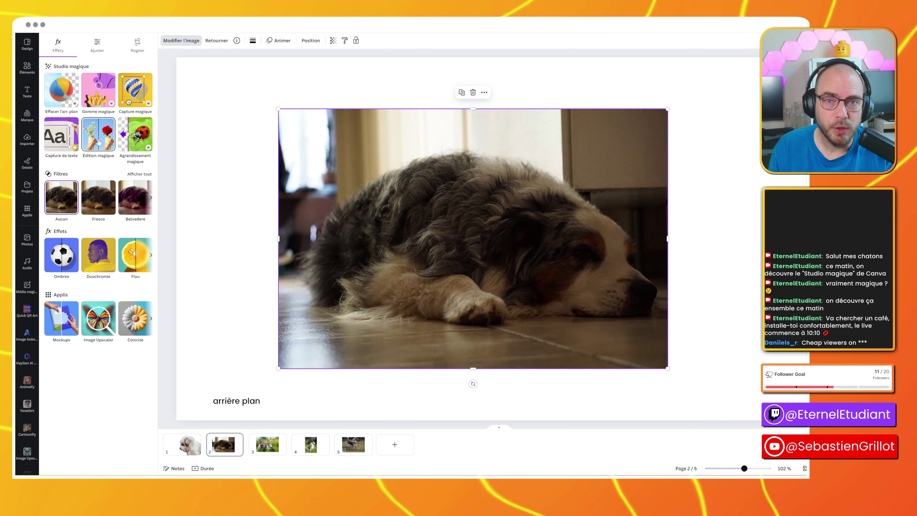
pyautogui.click(89, 142)
pyautogui.click(124, 72)
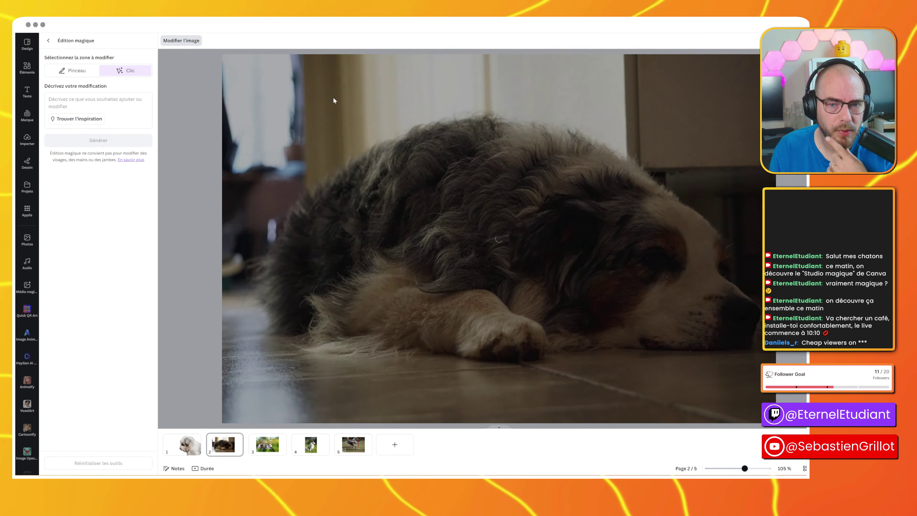
pyautogui.click(335, 110)
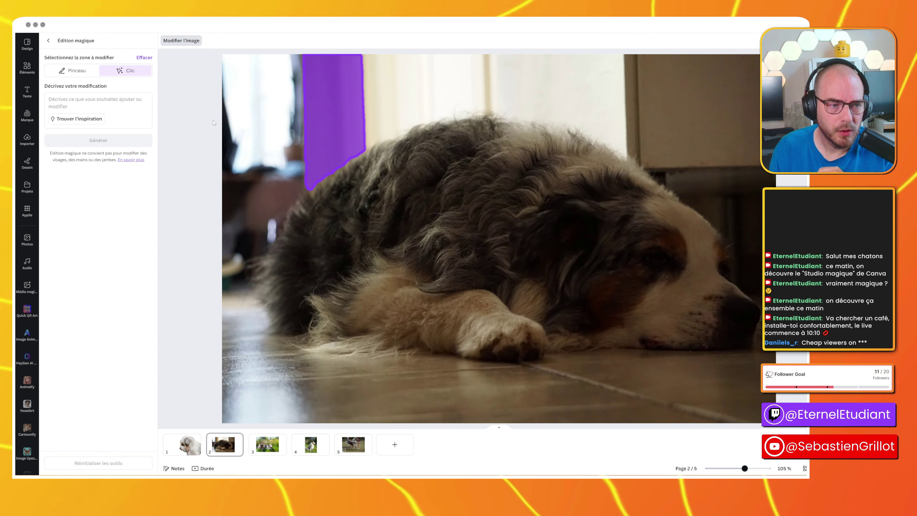
pyautogui.click(382, 87)
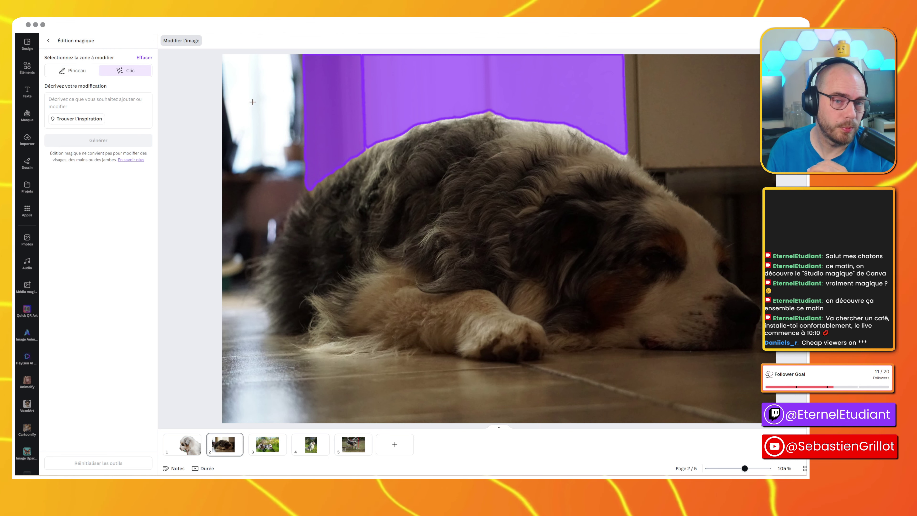
pyautogui.click(267, 106)
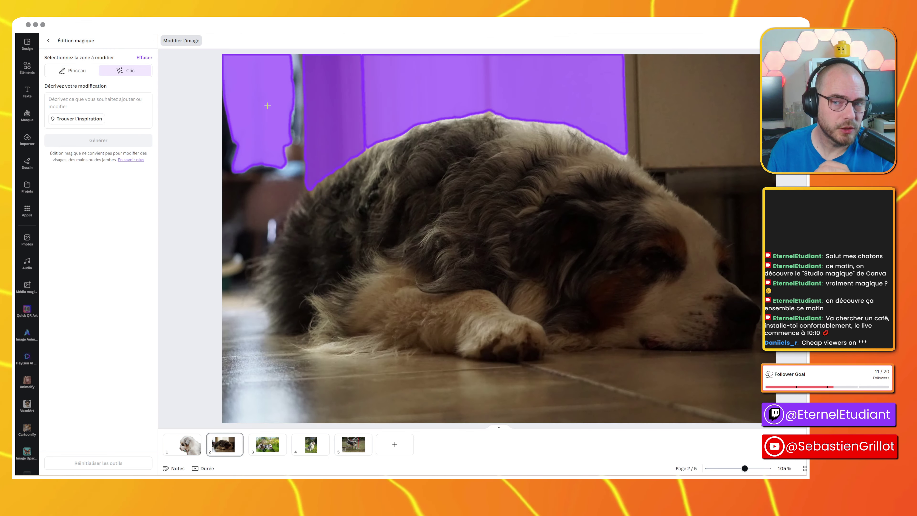
pyautogui.click(291, 178)
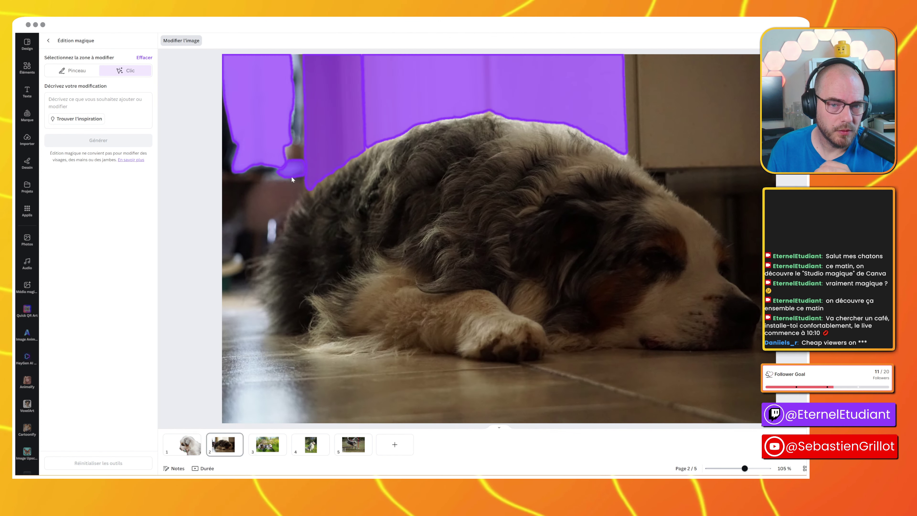
# Brush over the remaining background on both sides of the sleeping dog to complete the edit area
pyautogui.click(90, 72)
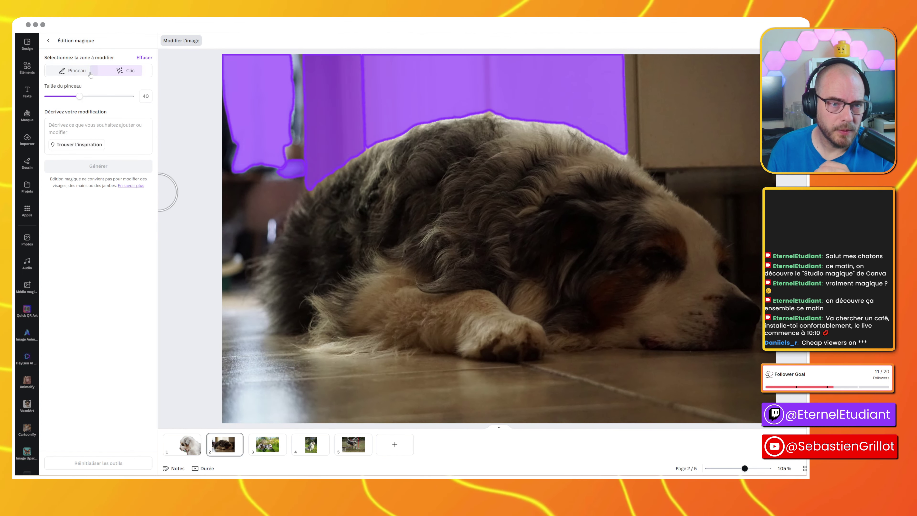
pyautogui.moveTo(300, 61)
pyautogui.mouseDown()
pyautogui.moveTo(282, 186)
pyautogui.moveTo(244, 278)
pyautogui.moveTo(260, 158)
pyautogui.moveTo(233, 174)
pyautogui.moveTo(252, 164)
pyautogui.moveTo(317, 170)
pyautogui.mouseUp()
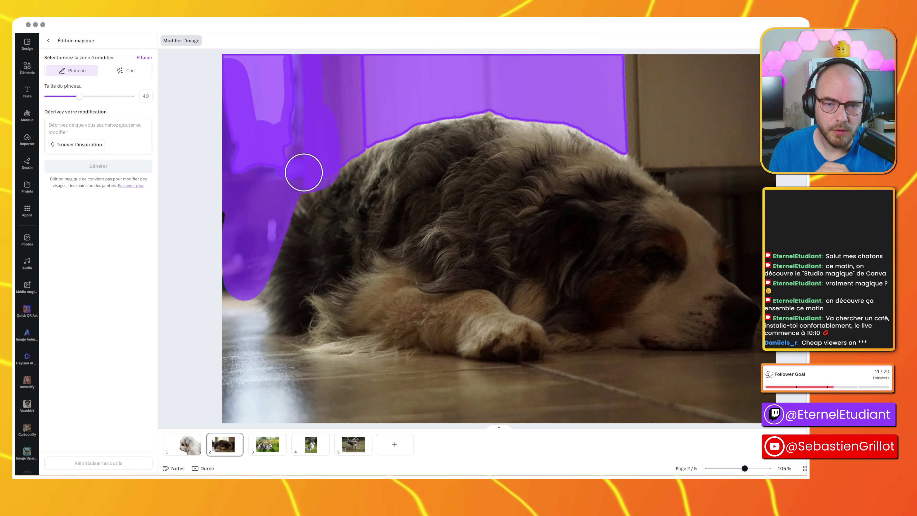
pyautogui.moveTo(636, 136)
pyautogui.mouseDown()
pyautogui.moveTo(731, 208)
pyautogui.moveTo(733, 256)
pyautogui.moveTo(772, 292)
pyautogui.moveTo(752, 240)
pyautogui.moveTo(767, 84)
pyautogui.moveTo(706, 64)
pyautogui.moveTo(628, 71)
pyautogui.moveTo(629, 155)
pyautogui.moveTo(715, 208)
pyautogui.moveTo(744, 176)
pyautogui.moveTo(674, 133)
pyautogui.moveTo(681, 101)
pyautogui.moveTo(746, 86)
pyautogui.moveTo(743, 146)
pyautogui.moveTo(703, 113)
pyautogui.moveTo(734, 117)
pyautogui.mouseUp()
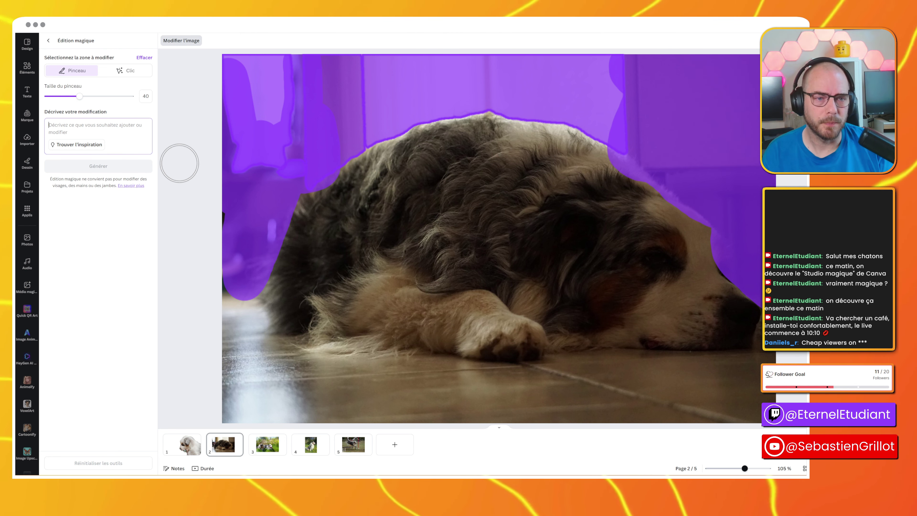
# Generate a new background from the prompt "un décor de terrasse à l'ombre" and select the second result
pyautogui.write('n de')
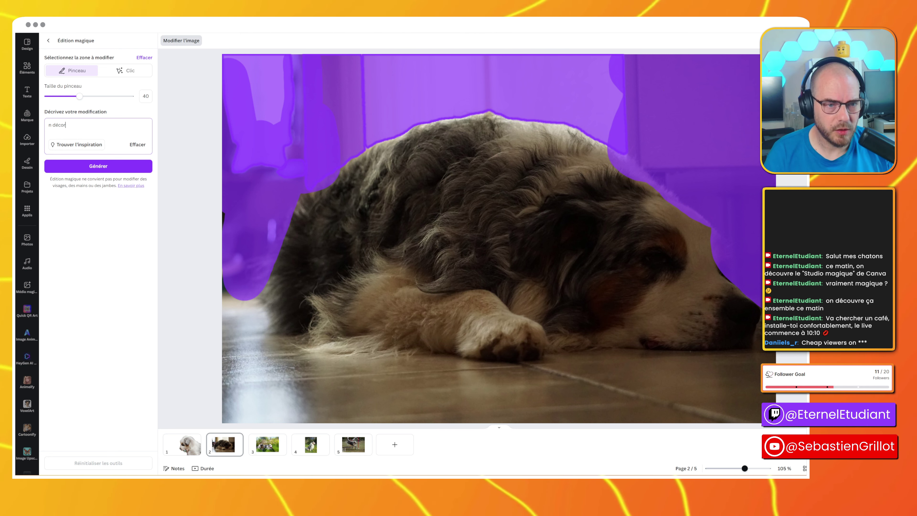
pyautogui.write('cor de t')
pyautogui.write('ér')
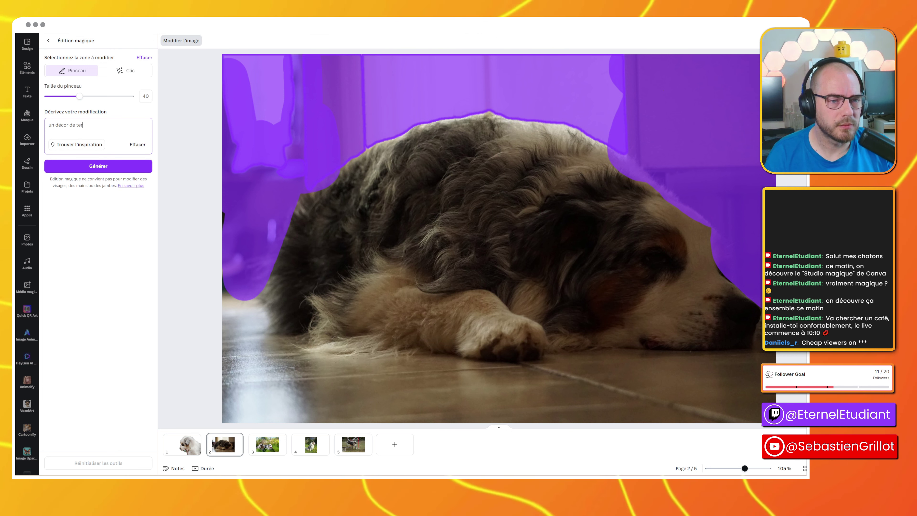
pyautogui.write("rasse à l'ombre")
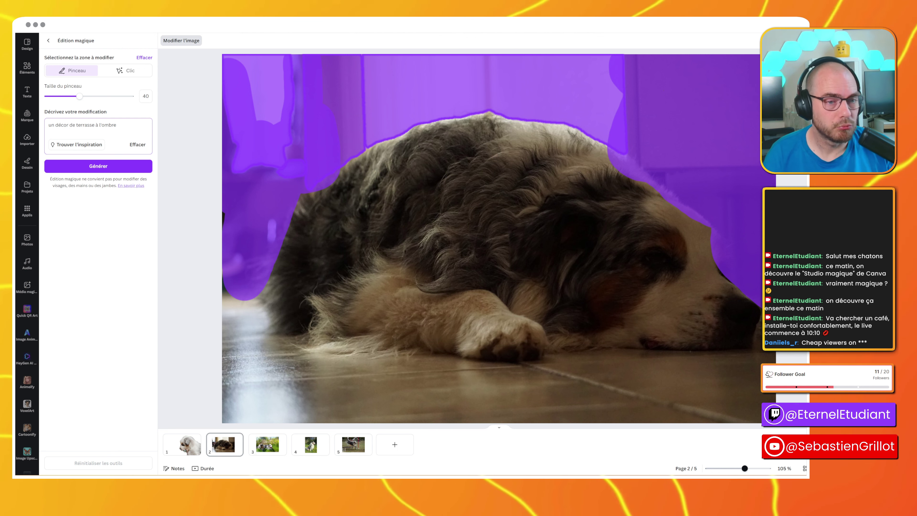
pyautogui.click(98, 165)
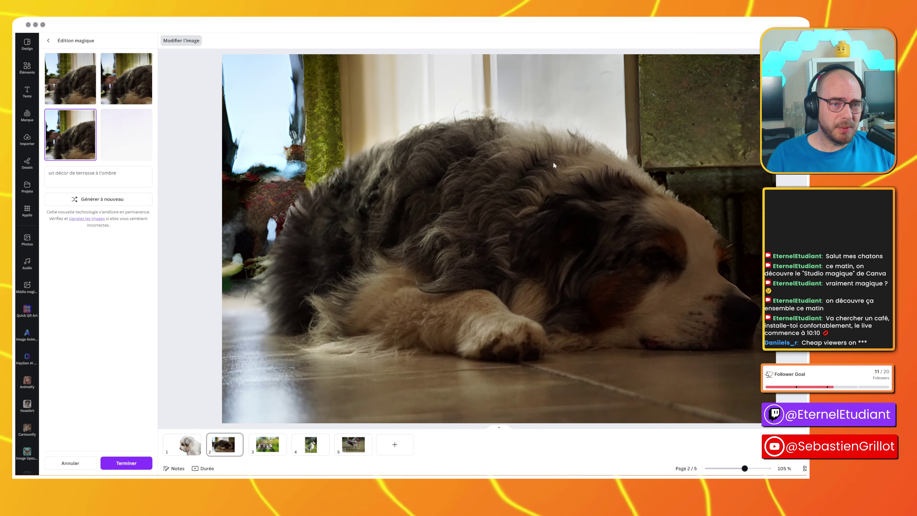
pyautogui.click(109, 87)
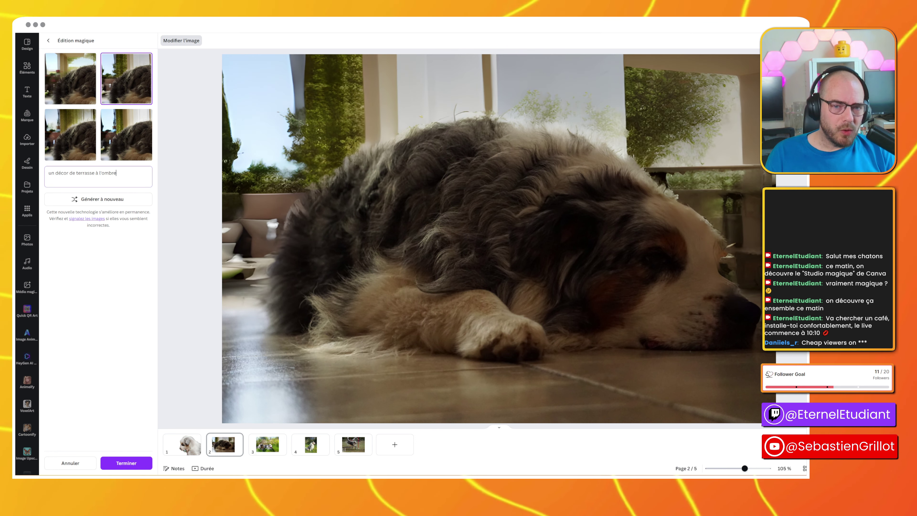
pyautogui.click(143, 90)
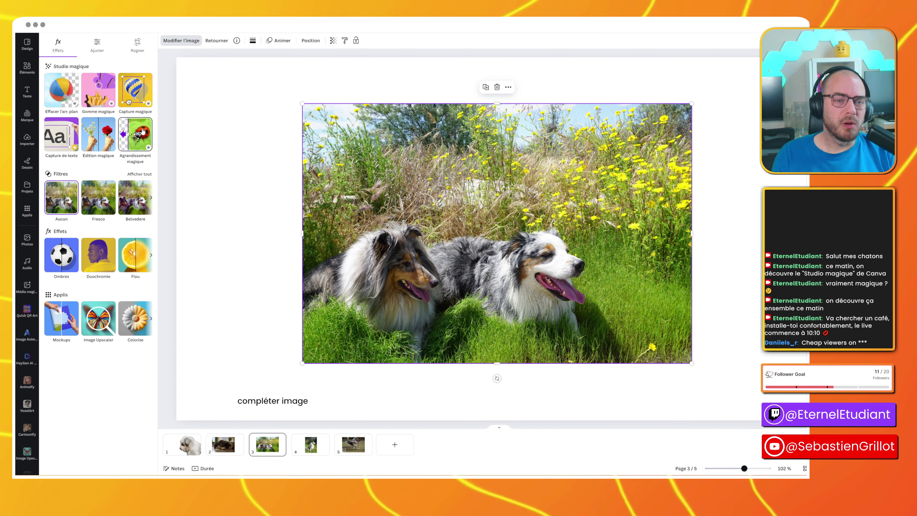
# Expand page 3's photo of the two dogs to the full page with Agrandissement magique, compare the results and select the first
pyautogui.click(141, 132)
pyautogui.click(105, 118)
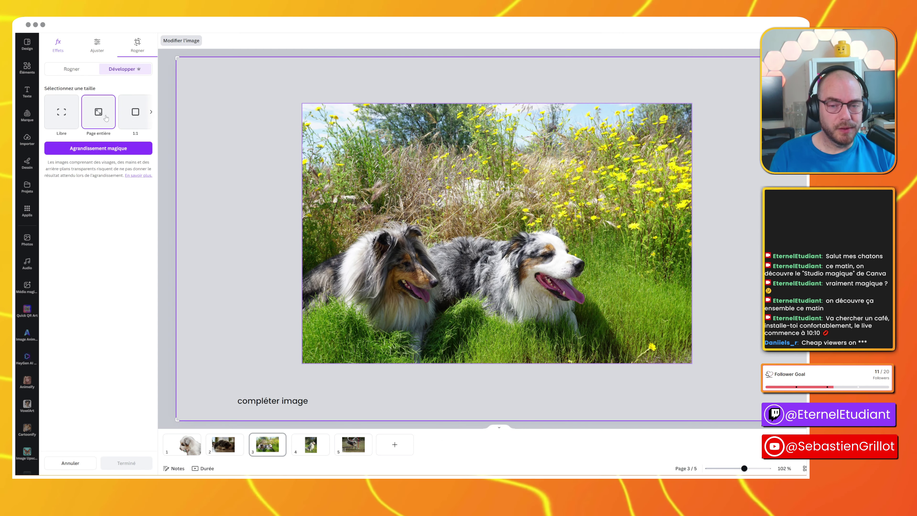
pyautogui.click(112, 148)
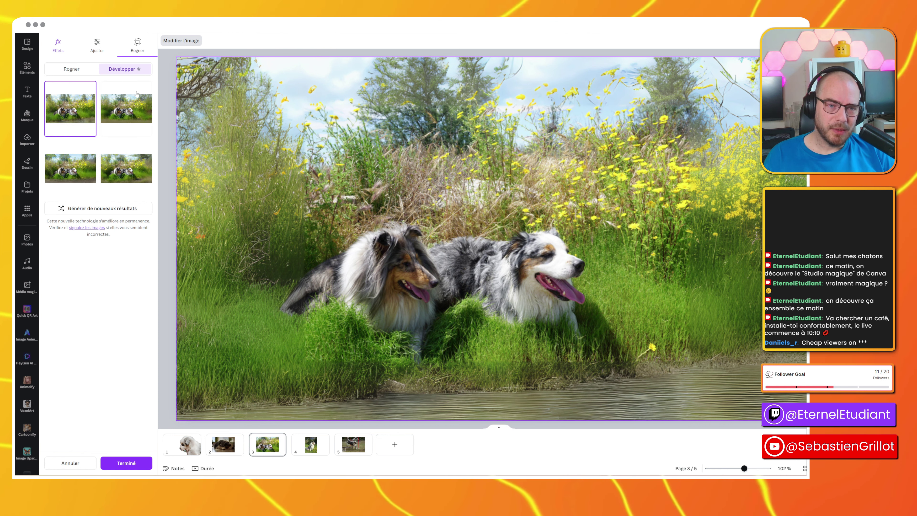
pyautogui.click(137, 109)
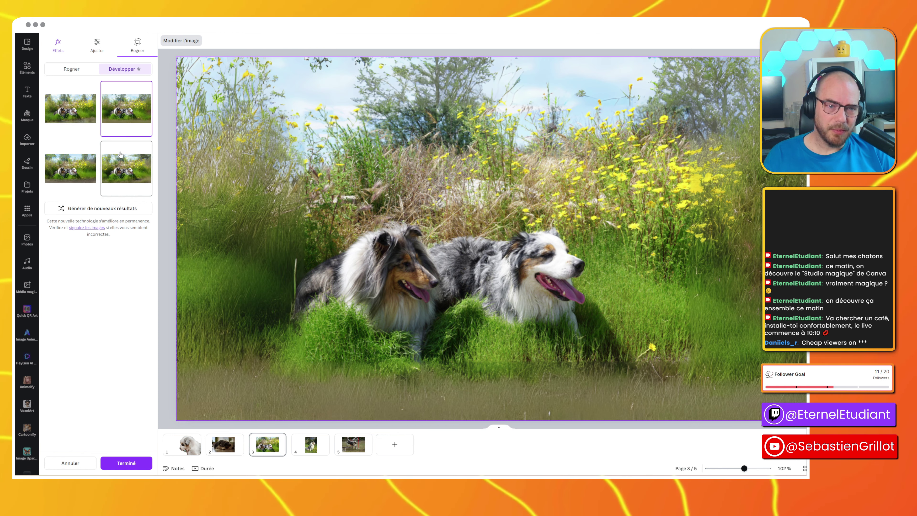
pyautogui.click(122, 162)
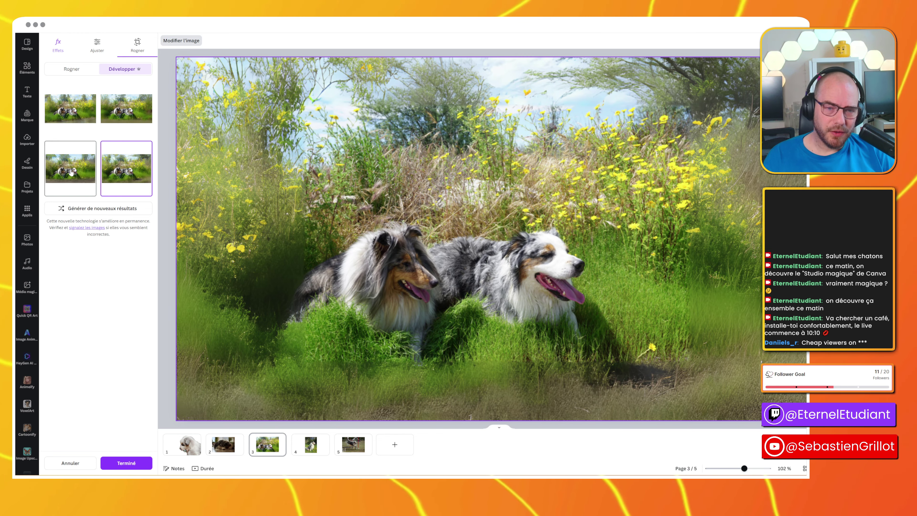
pyautogui.click(65, 174)
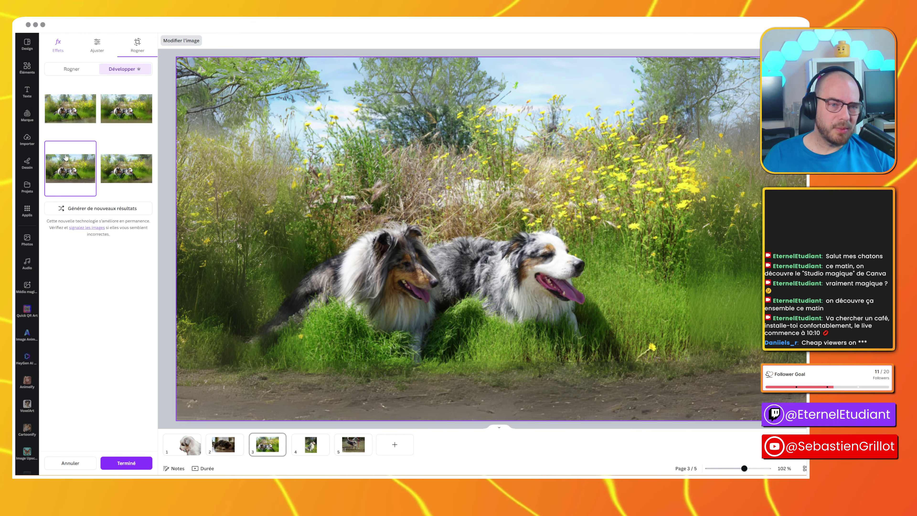
pyautogui.click(69, 109)
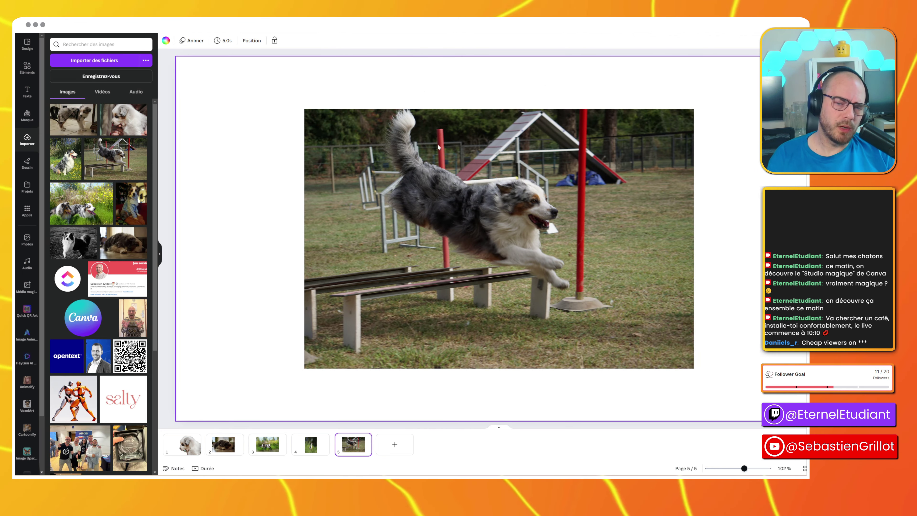
# Capture the jumping dog in page 5's agility photo as a separate element with Capture magique in Clic mode
pyautogui.click(445, 255)
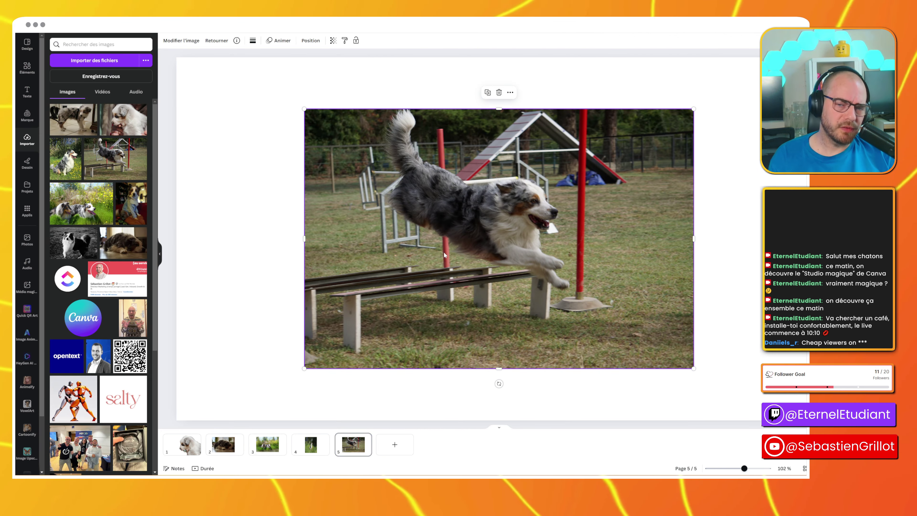
pyautogui.click(179, 42)
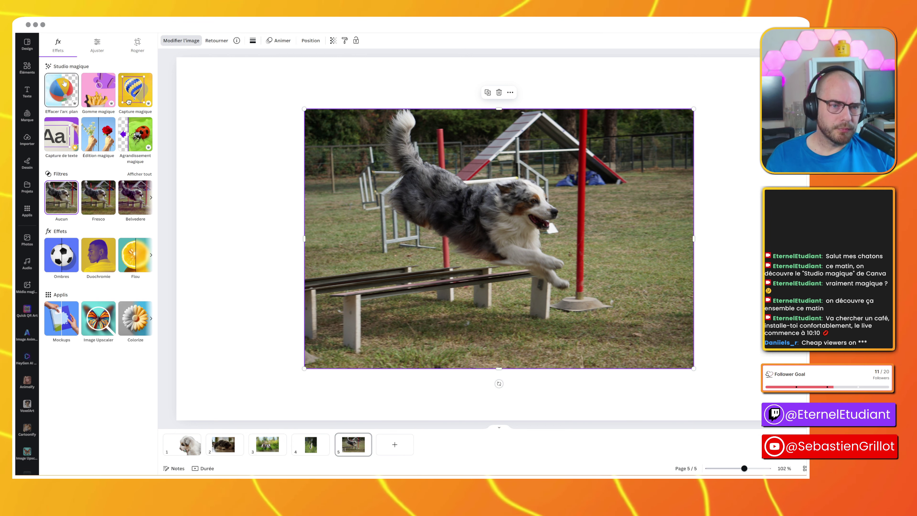
pyautogui.click(134, 101)
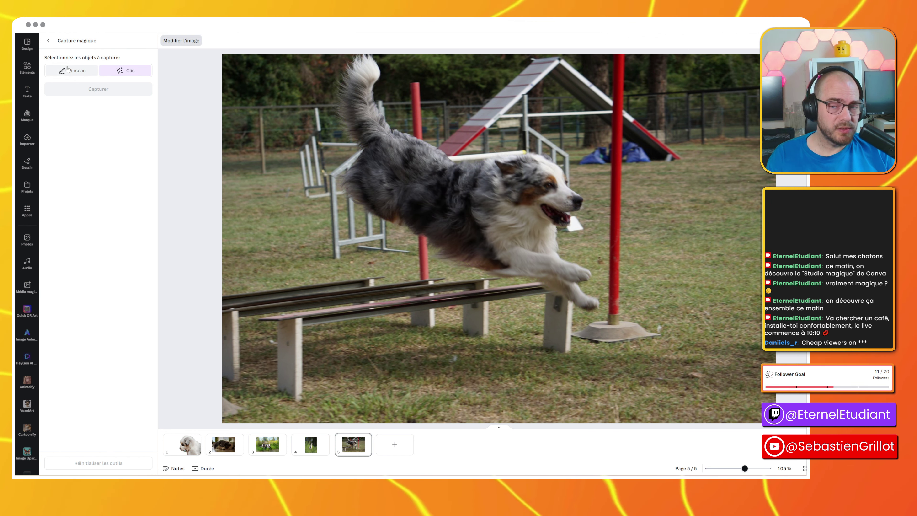
pyautogui.click(391, 186)
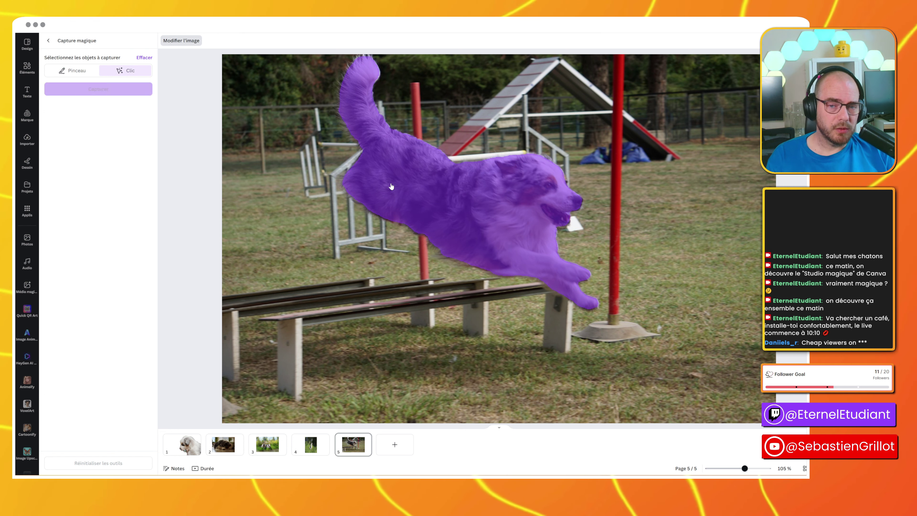
pyautogui.click(122, 90)
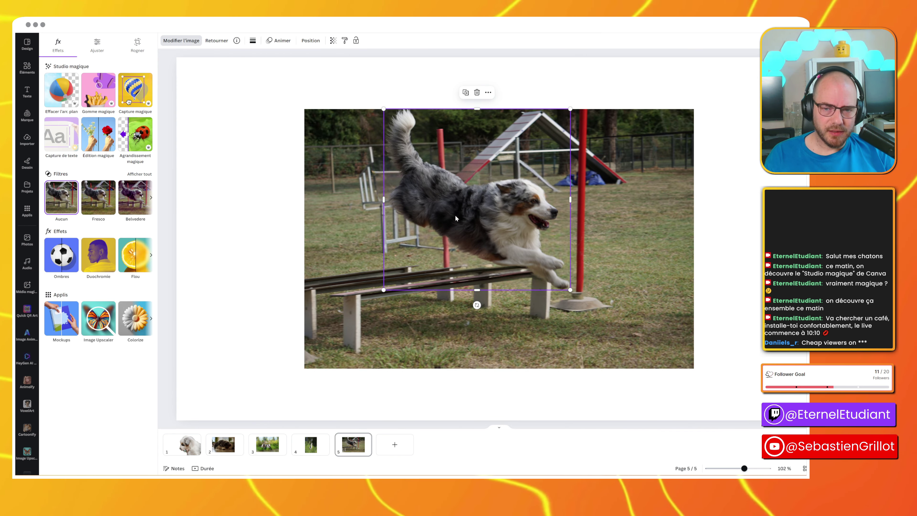
# Move the captured dog off the page to expose the filled-in background, and bring it back over the bench
pyautogui.moveTo(449, 213); pyautogui.dragTo(346, 274)
pyautogui.moveTo(366, 349); pyautogui.dragTo(864, 474)
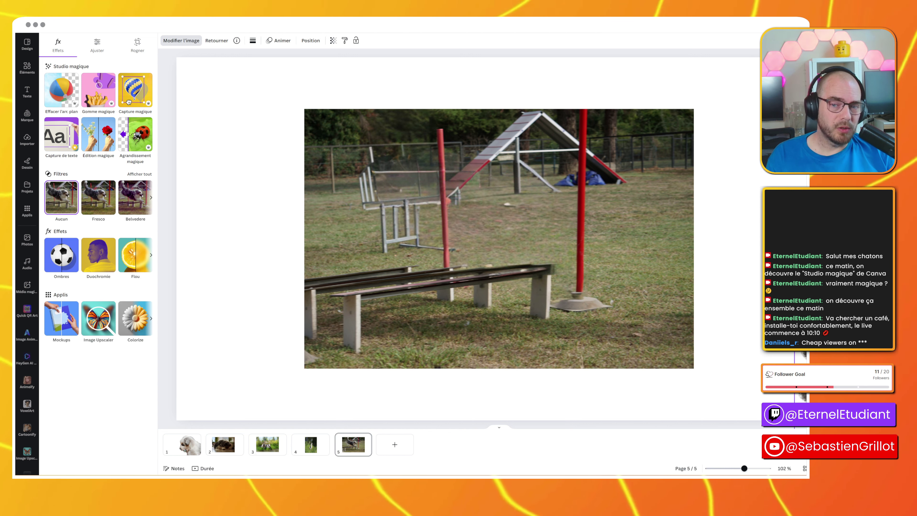
pyautogui.moveTo(864, 473); pyautogui.dragTo(655, 421)
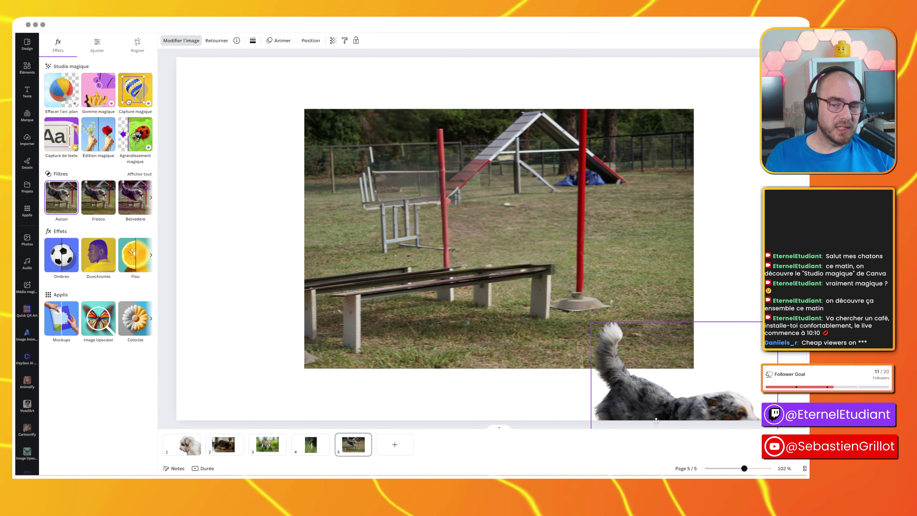
pyautogui.moveTo(655, 421); pyautogui.dragTo(400, 210)
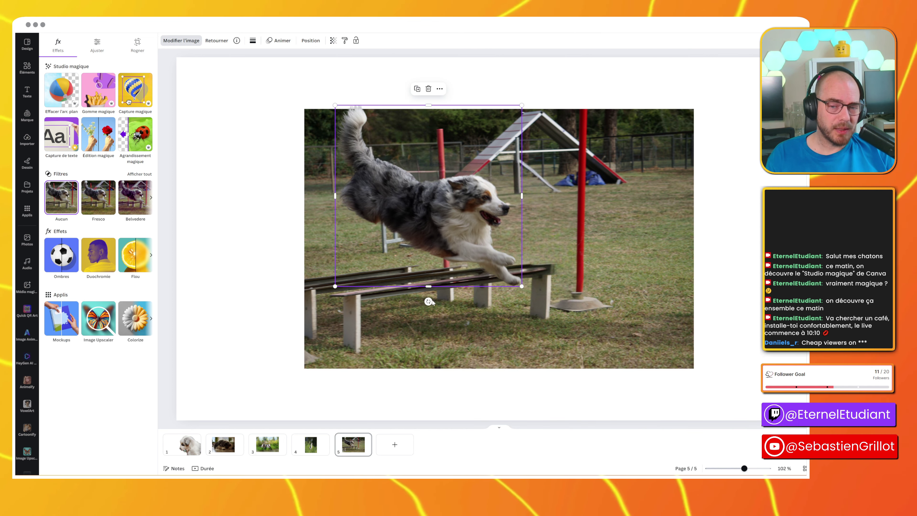
# Try tilting the dog cut-out, straighten it again and shift it right so it overlaps the taller red pole
pyautogui.moveTo(428, 301); pyautogui.dragTo(463, 295)
pyautogui.moveTo(450, 239); pyautogui.dragTo(498, 216)
pyautogui.moveTo(508, 273); pyautogui.dragTo(478, 279)
pyautogui.moveTo(520, 224); pyautogui.dragTo(552, 235)
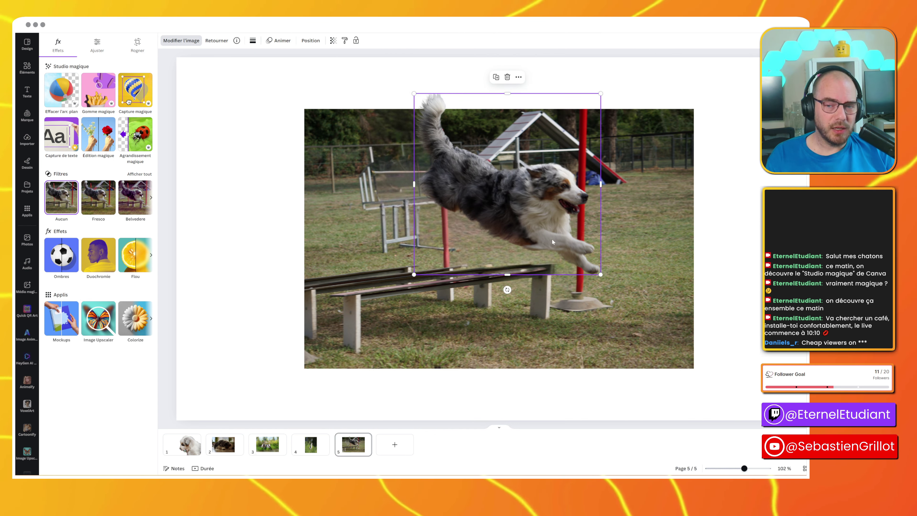
pyautogui.click(283, 201)
pyautogui.moveTo(420, 104); pyautogui.dragTo(423, 112)
pyautogui.click(424, 87)
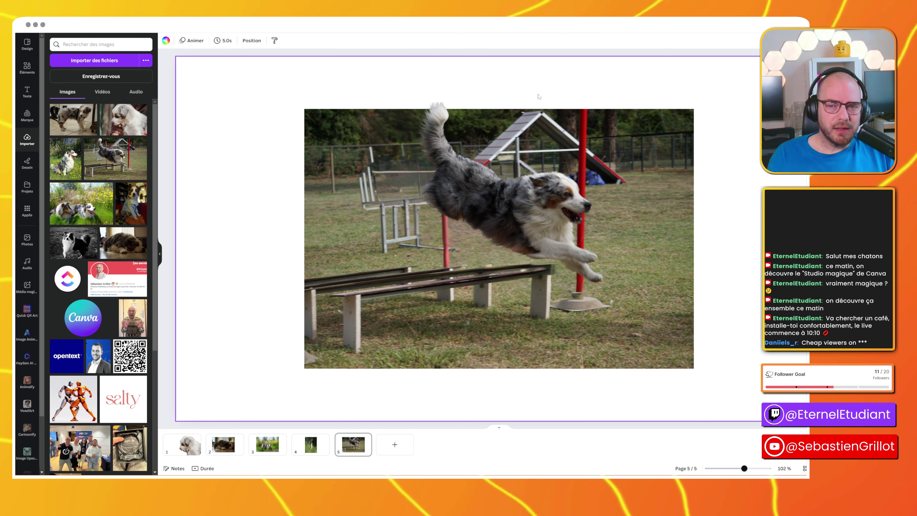
# Reposition the dog cut-out fully inside the photo, with its front paws reaching the base of the taller red pole
pyautogui.moveTo(508, 165); pyautogui.dragTo(448, 176)
pyautogui.click(732, 106)
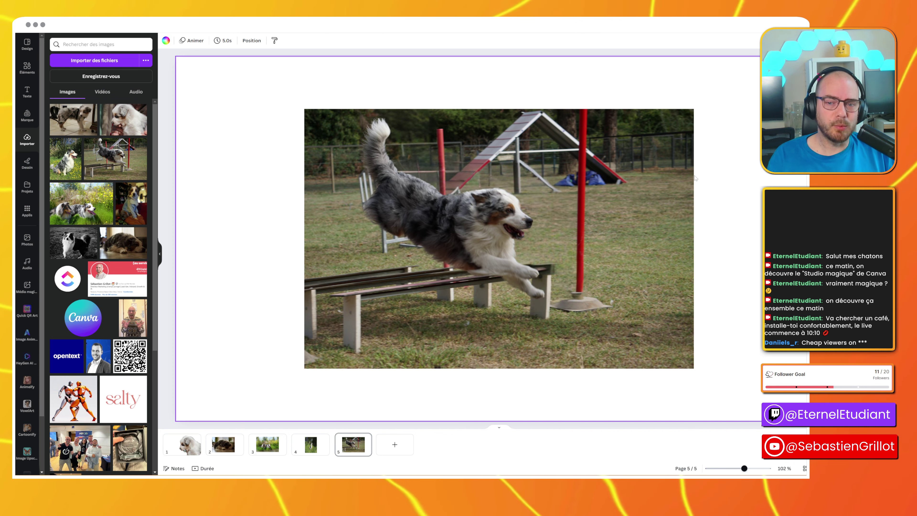
pyautogui.hotkey('ctrl', 'z')
pyautogui.click(731, 199)
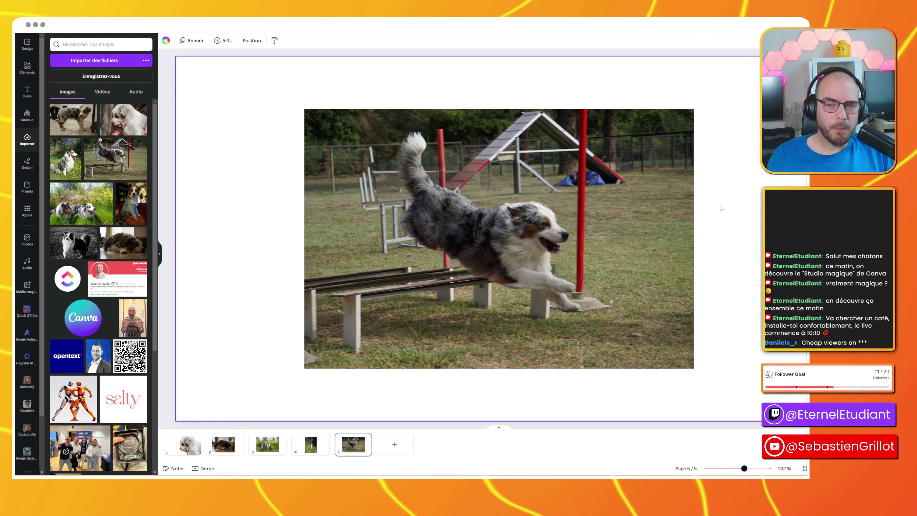
# Move the dog cut-out up and right so it leaps clear of the bench, its tail crossing the photo's upper edge
pyautogui.moveTo(534, 232); pyautogui.dragTo(595, 201)
pyautogui.click(726, 232)
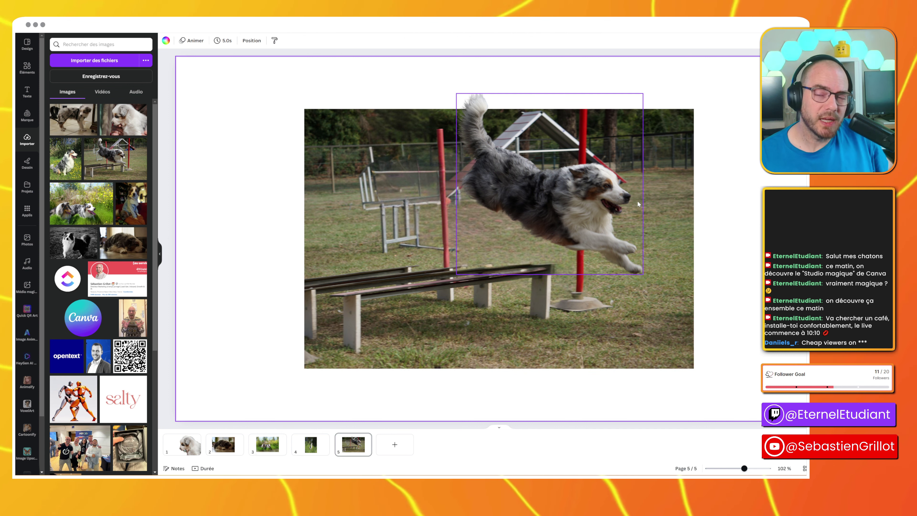
# Review the edited dog photos on pages 4, 3, 2 and 1, and return to page 5
pyautogui.click(316, 452)
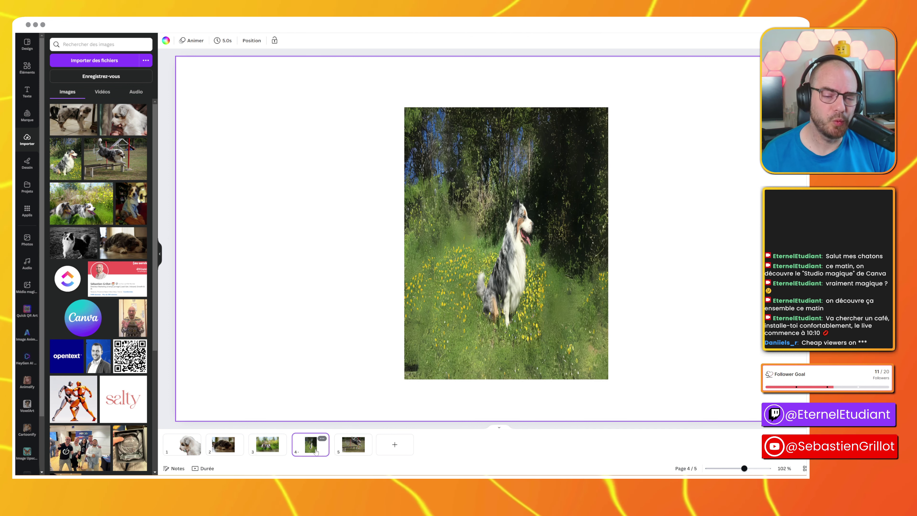
pyautogui.click(273, 451)
pyautogui.click(232, 451)
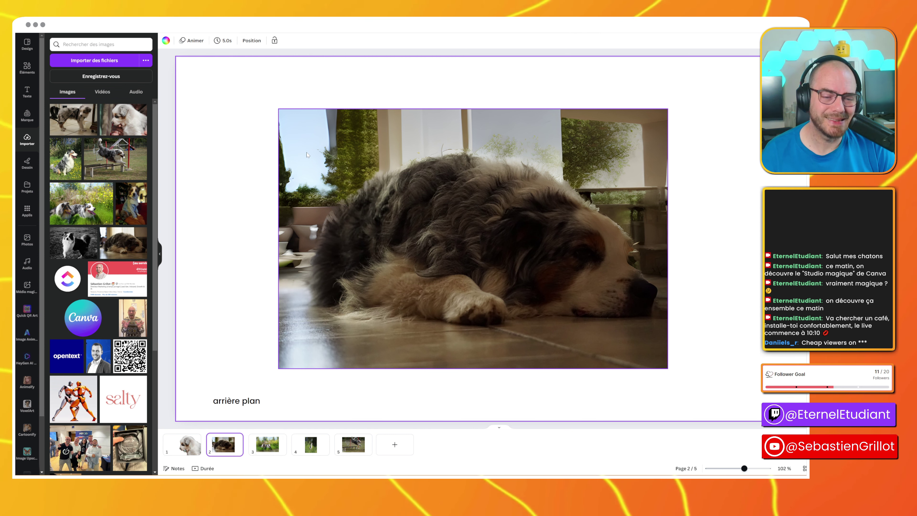
pyautogui.click(182, 444)
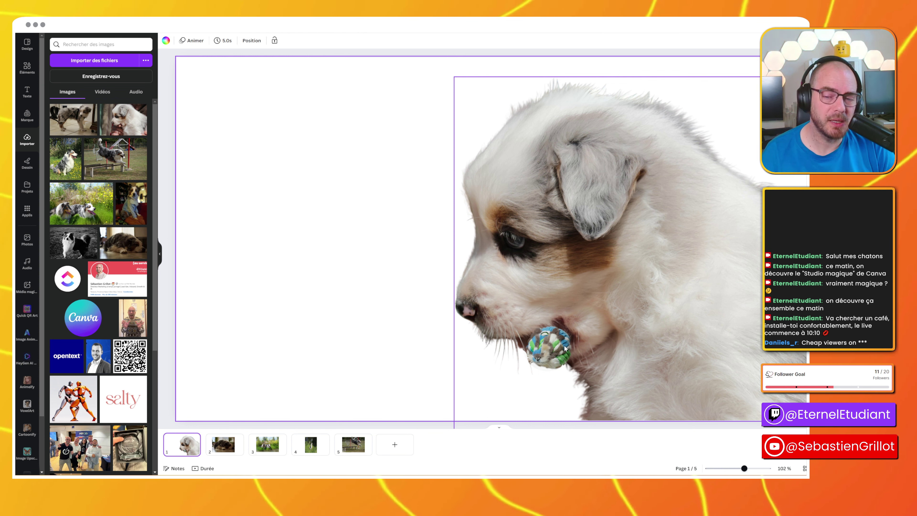
pyautogui.click(344, 449)
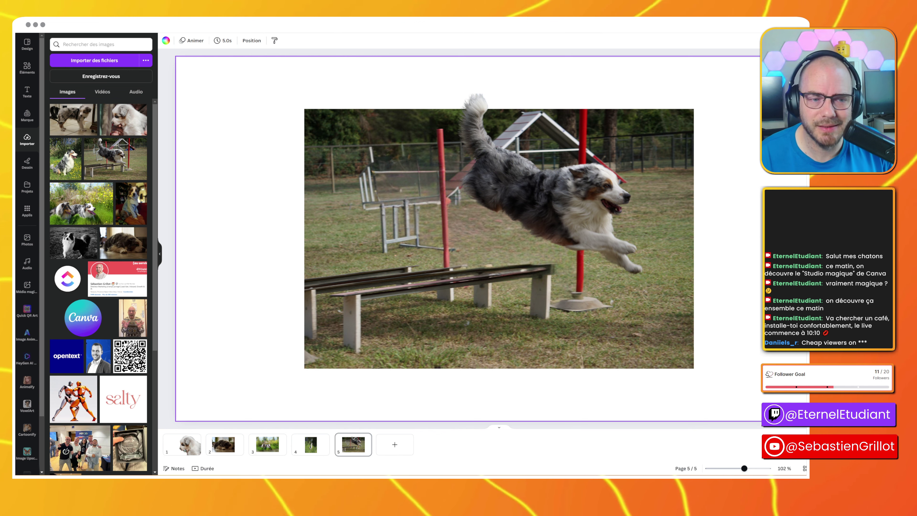
# Switch to the Studio magique page and examine its tools, from Écriture magique to Agrandissement magique
pyautogui.click(161, 256)
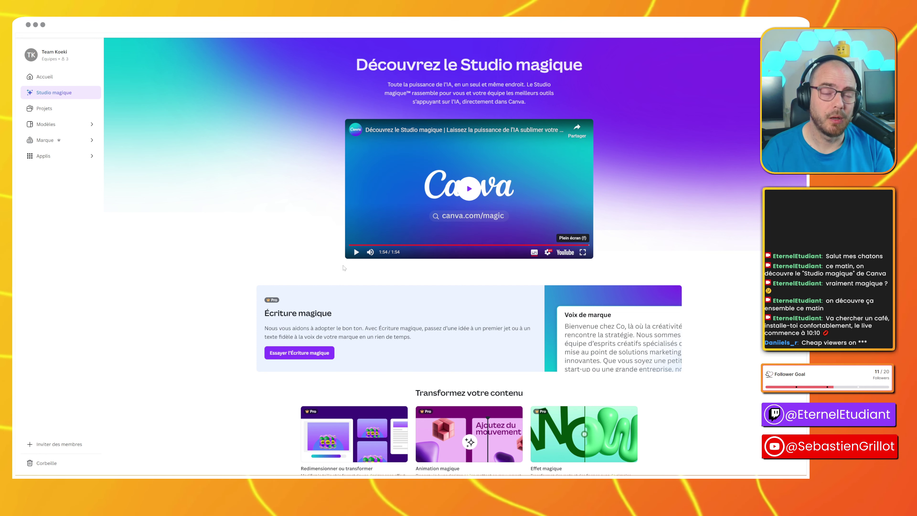
pyautogui.scroll(-2, 345, 267)
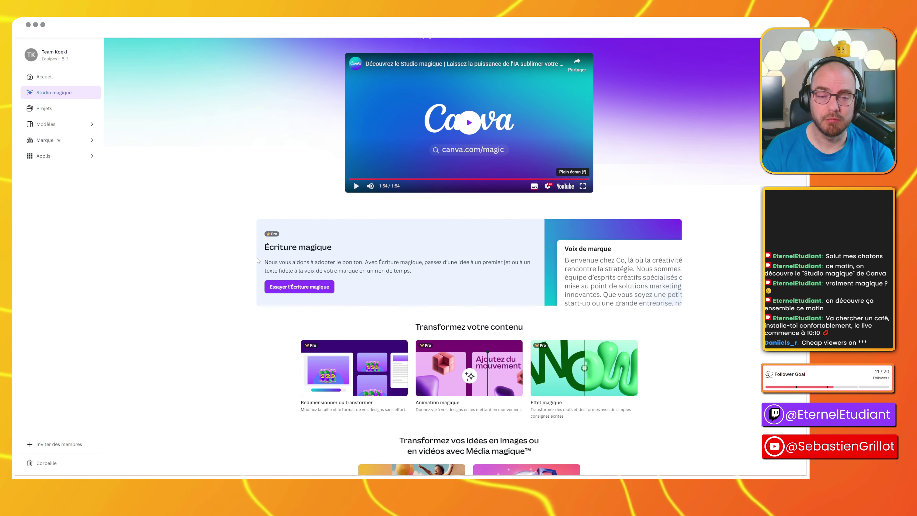
pyautogui.scroll(-2, 353, 261)
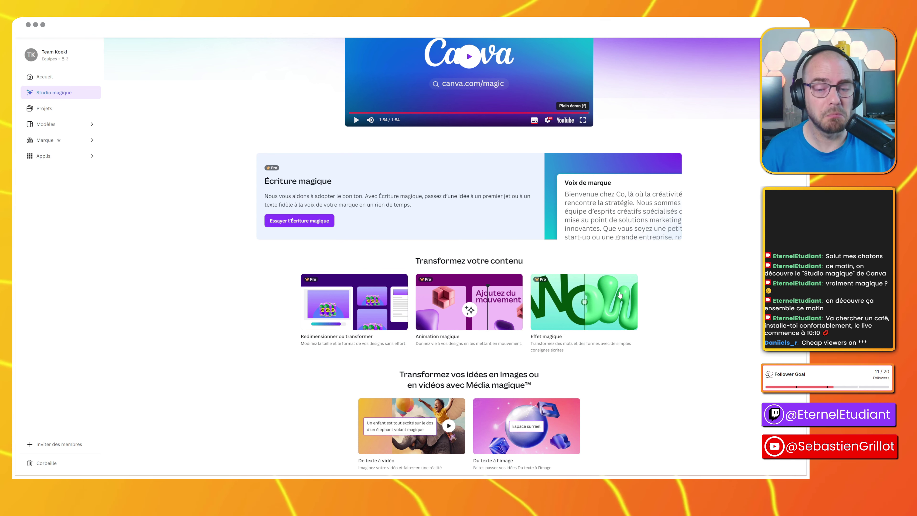
pyautogui.scroll(-2, 620, 295)
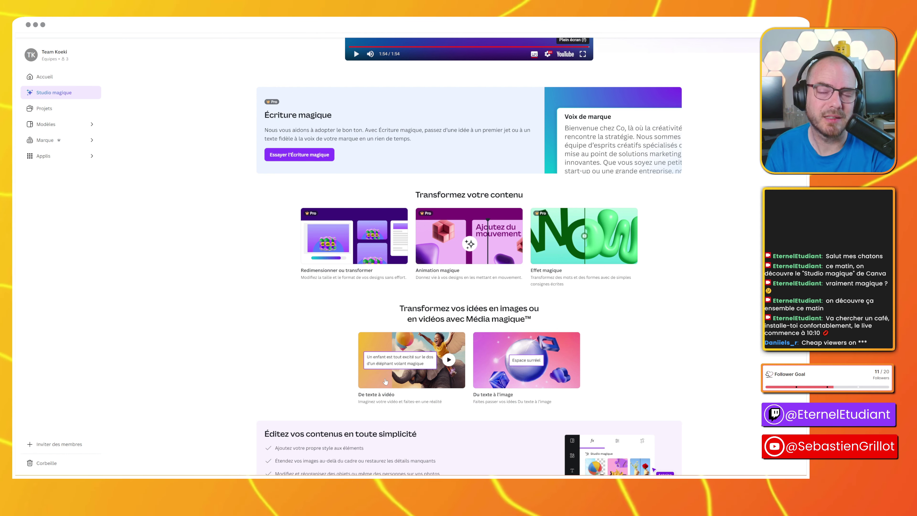
pyautogui.scroll(-2, 512, 375)
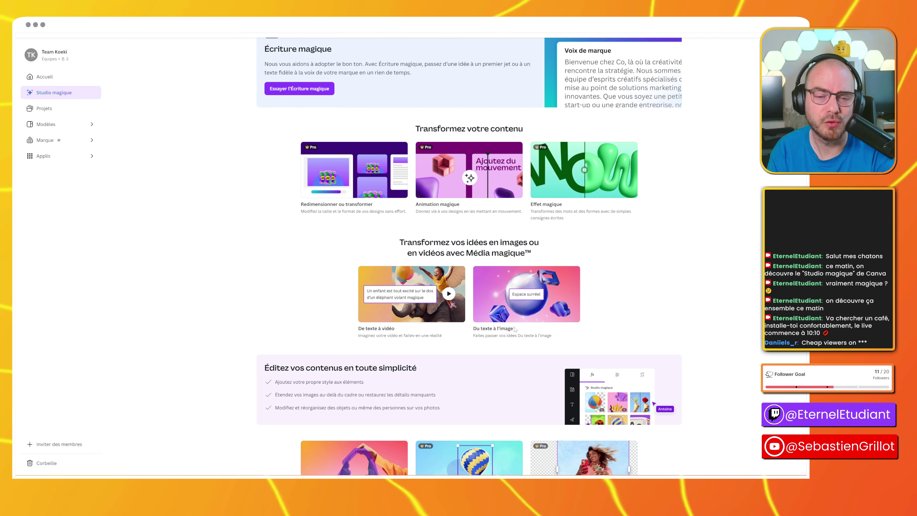
pyautogui.scroll(-5, 514, 328)
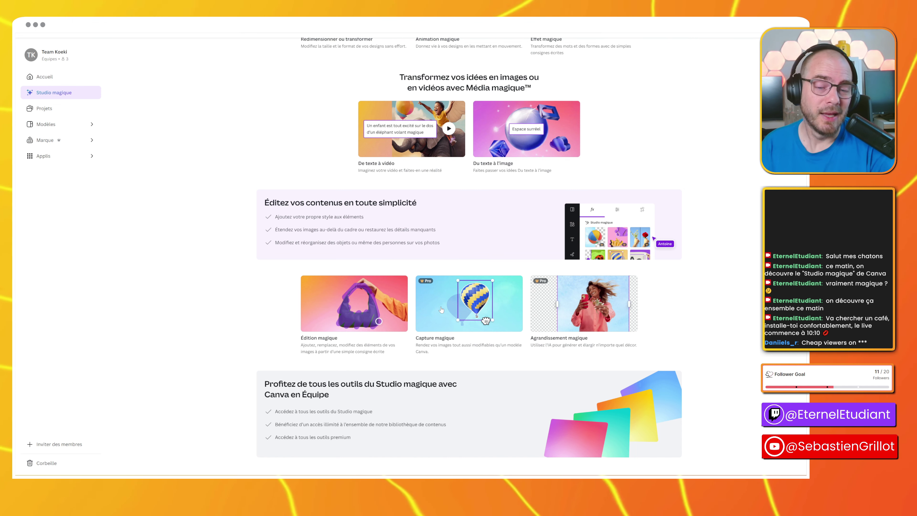
pyautogui.scroll(-3, 440, 309)
pyautogui.scroll(-2, 448, 308)
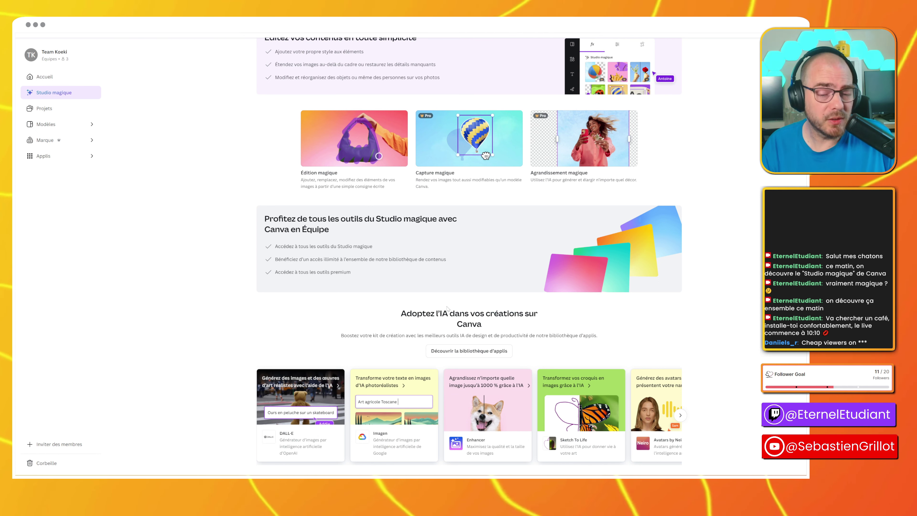
# Browse the carousel of AI apps on the Studio magique page through to its last card
pyautogui.scroll(-3, 447, 308)
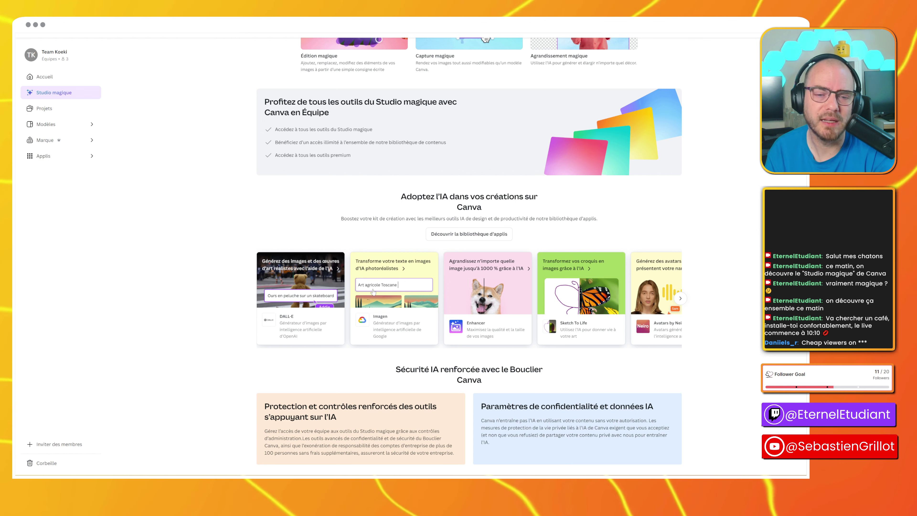
pyautogui.click(680, 298)
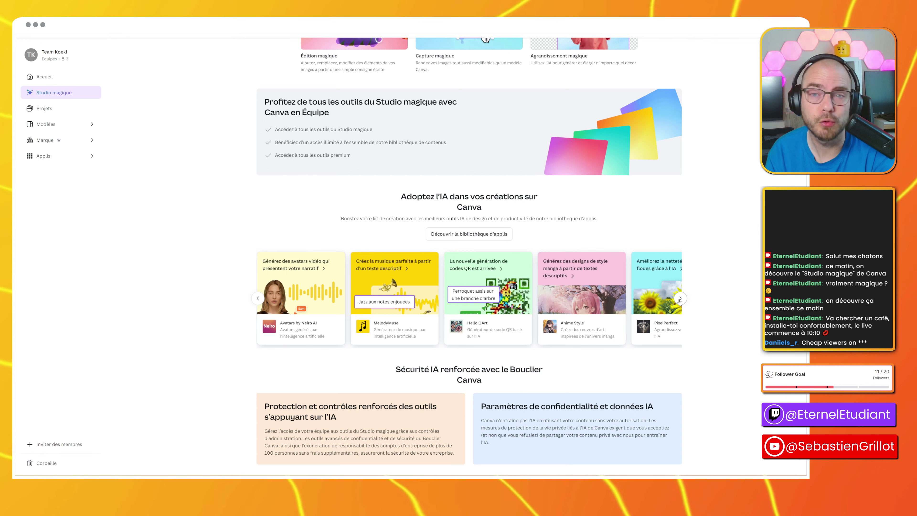
pyautogui.click(680, 299)
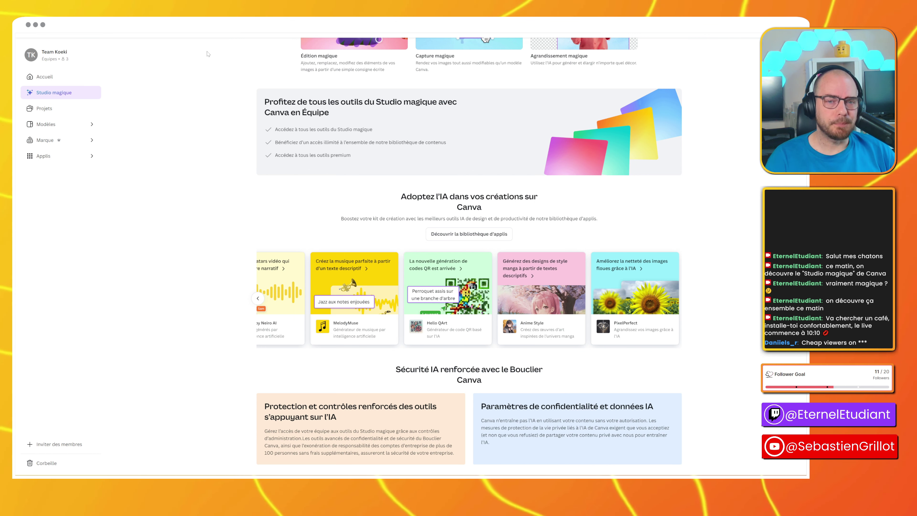
# Read the details of the Redimensionner ou transformer tool, close them and look over the Studio magique page again
pyautogui.scroll(10, 335, 244)
pyautogui.scroll(1, 334, 244)
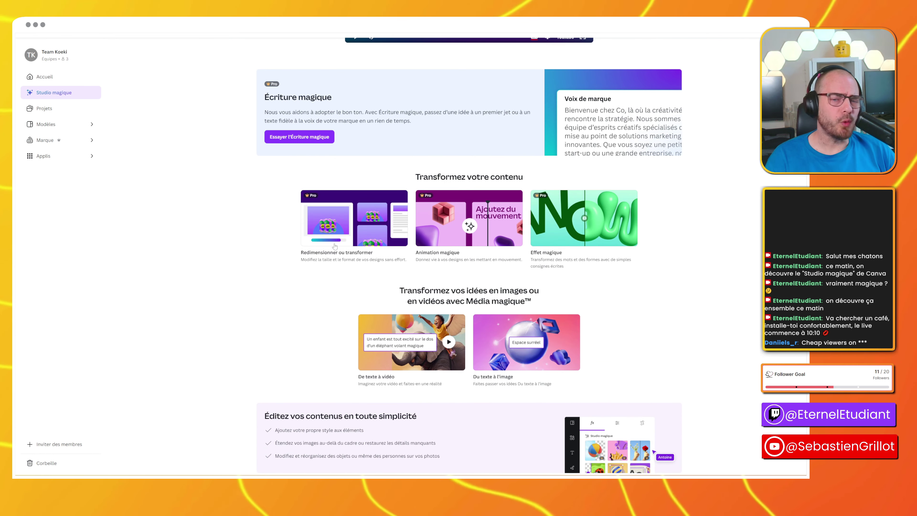
pyautogui.click(370, 231)
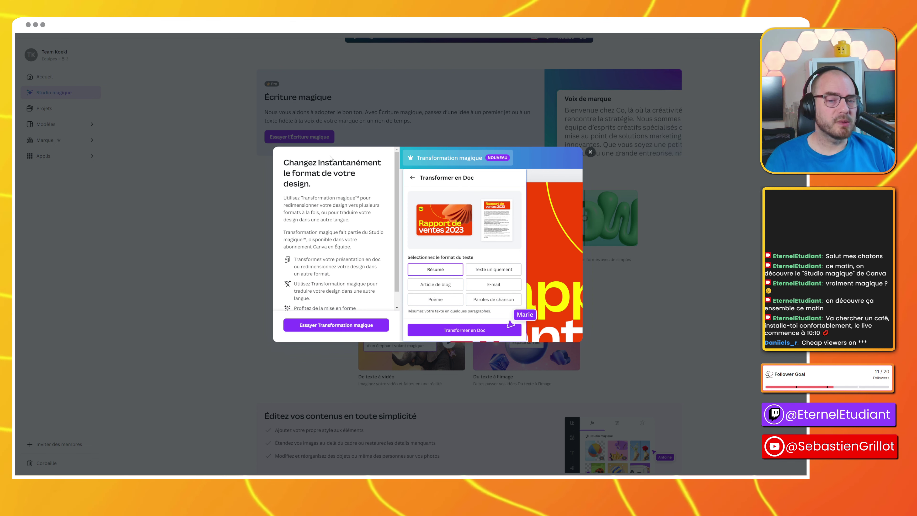
pyautogui.click(590, 152)
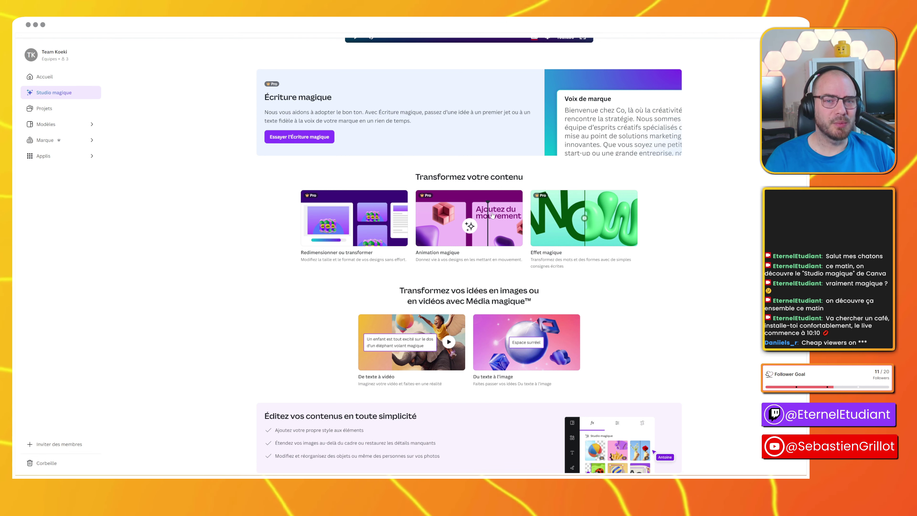
pyautogui.scroll(6, 493, 215)
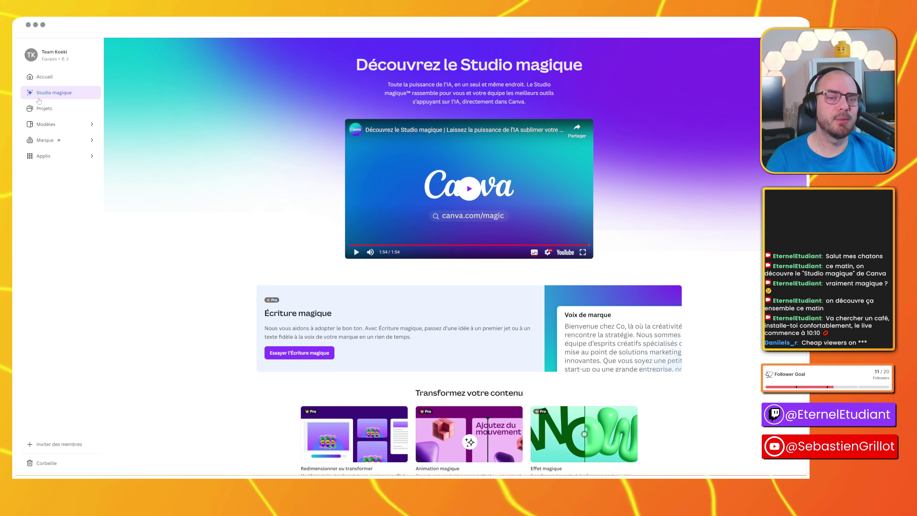
pyautogui.scroll(-5, 214, 207)
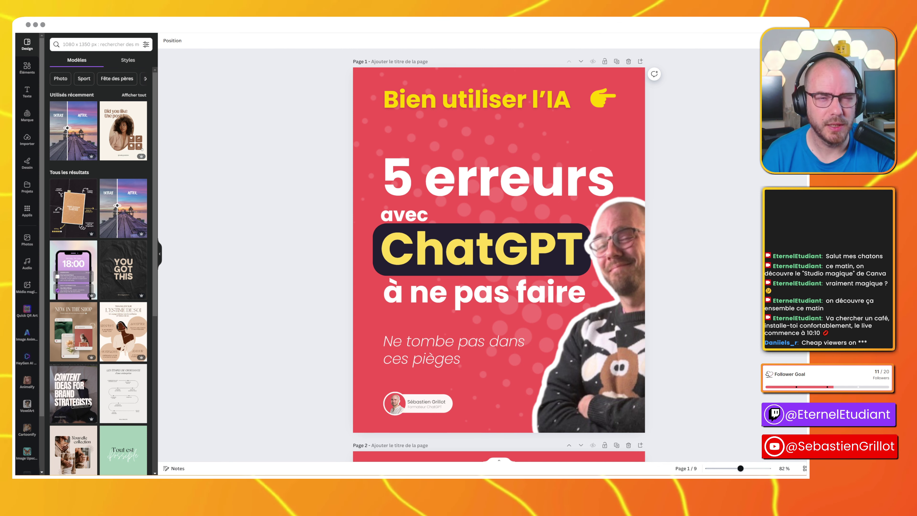
# Create a copy of the whole ChatGPT errors carousel resized to Story Instagram, and open the new story
pyautogui.click(87, 25)
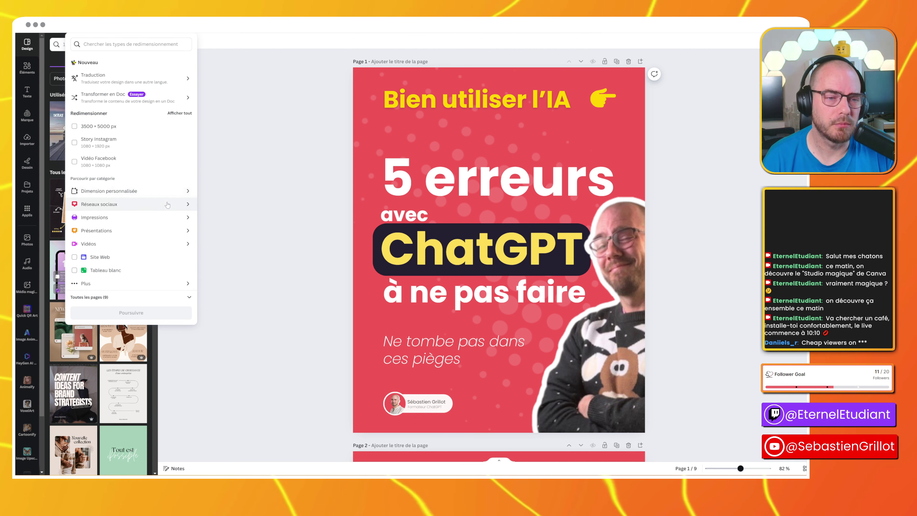
pyautogui.click(112, 147)
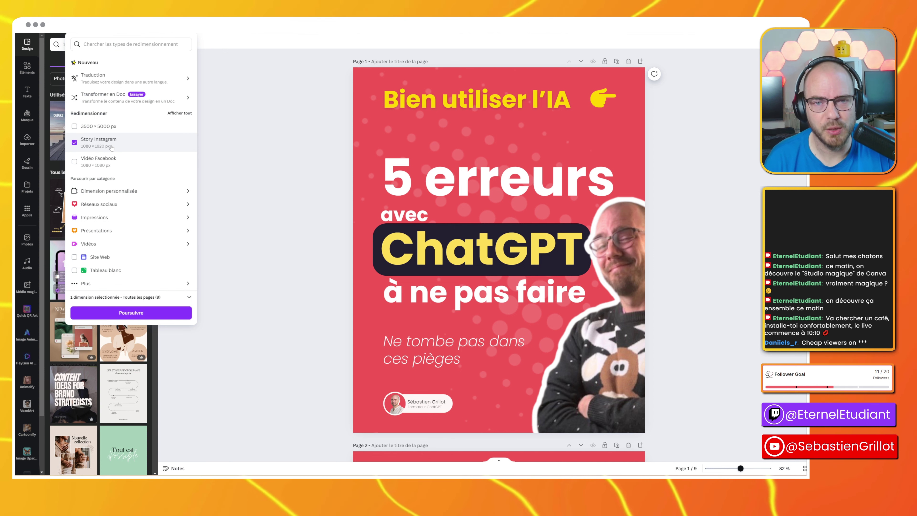
pyautogui.click(143, 316)
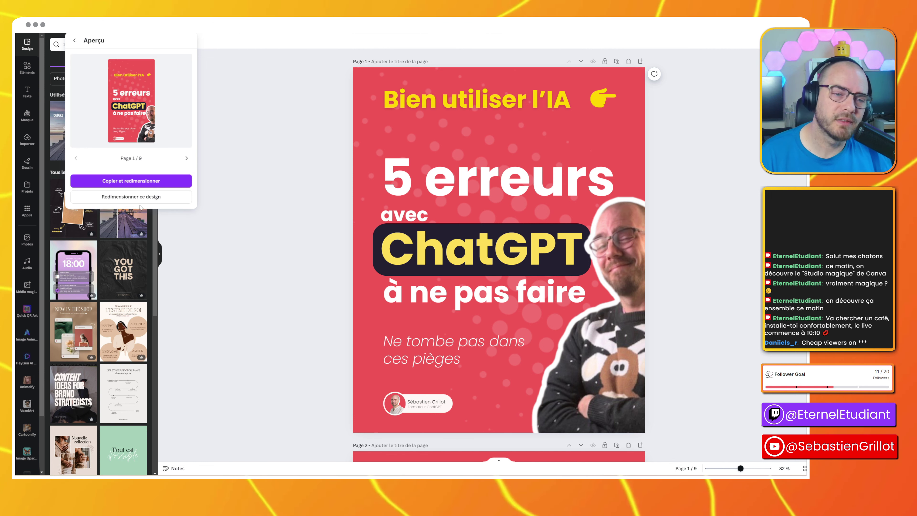
pyautogui.click(144, 181)
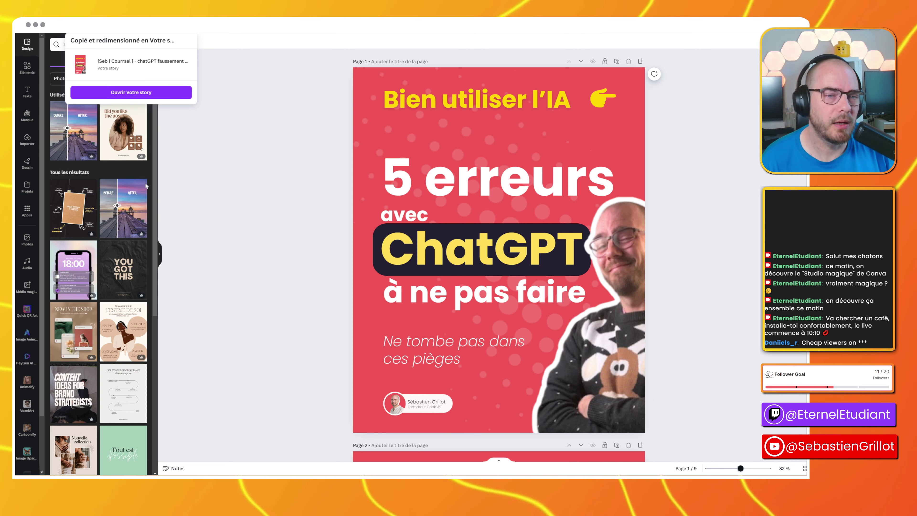
pyautogui.click(130, 92)
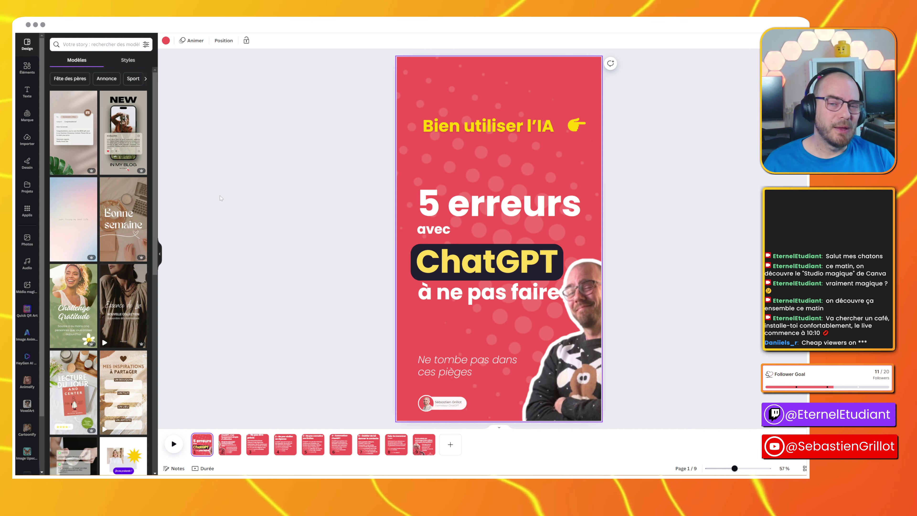
# Enlarge the "Bien utiliser l'IA" heading with its pointing hand to about font size 73,6 and move both near the page's upper edge
pyautogui.click(509, 134)
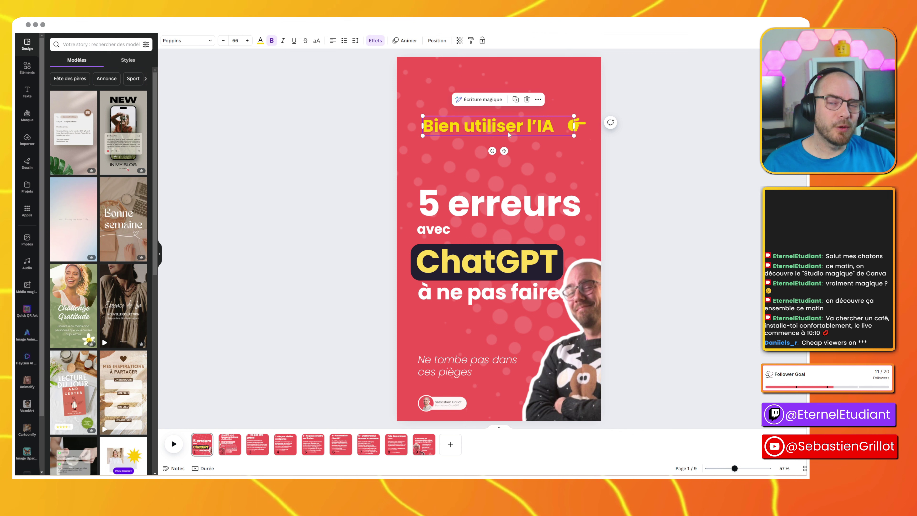
pyautogui.click(576, 123)
pyautogui.keyDown('shift'); pyautogui.click(576, 123); pyautogui.keyUp('shift')
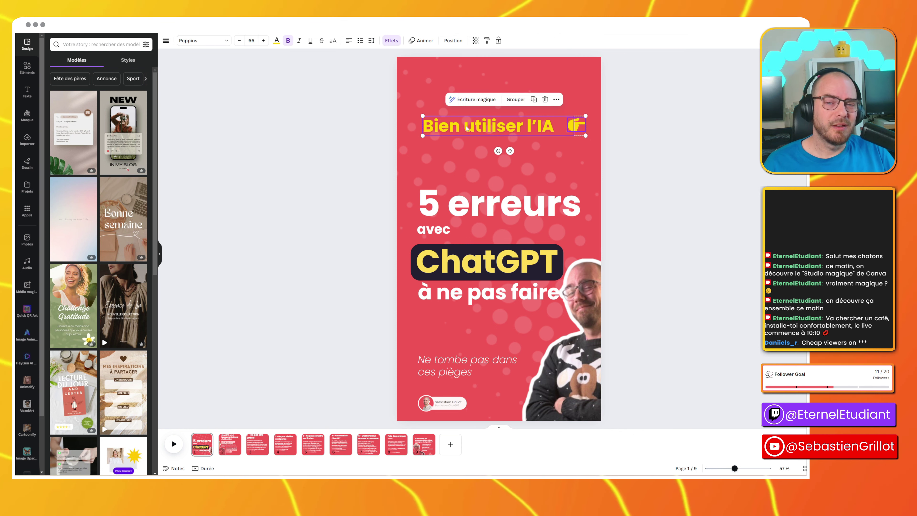
pyautogui.moveTo(423, 116); pyautogui.dragTo(448, 66)
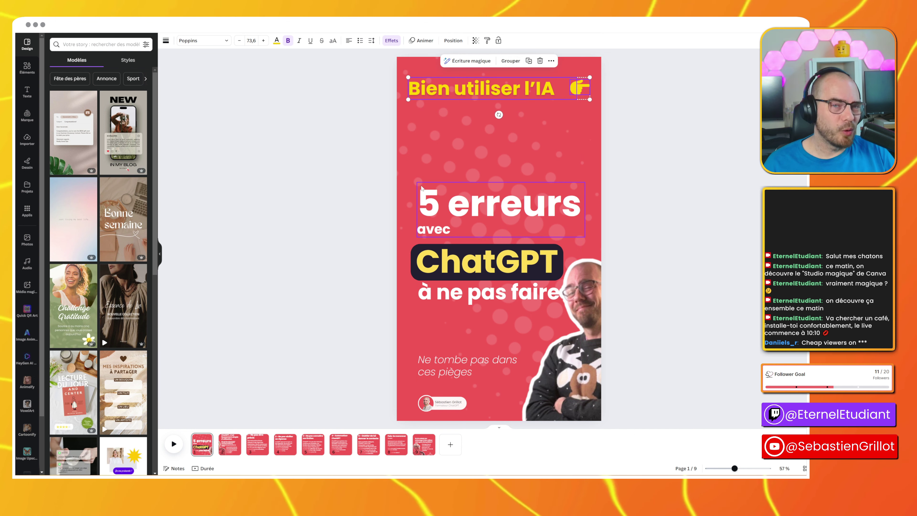
# Move the "5 erreurs avec ChatGPT" block and "à ne pas faire" up under the heading, and nudge the portrait slightly right
pyautogui.moveTo(381, 206); pyautogui.dragTo(451, 278)
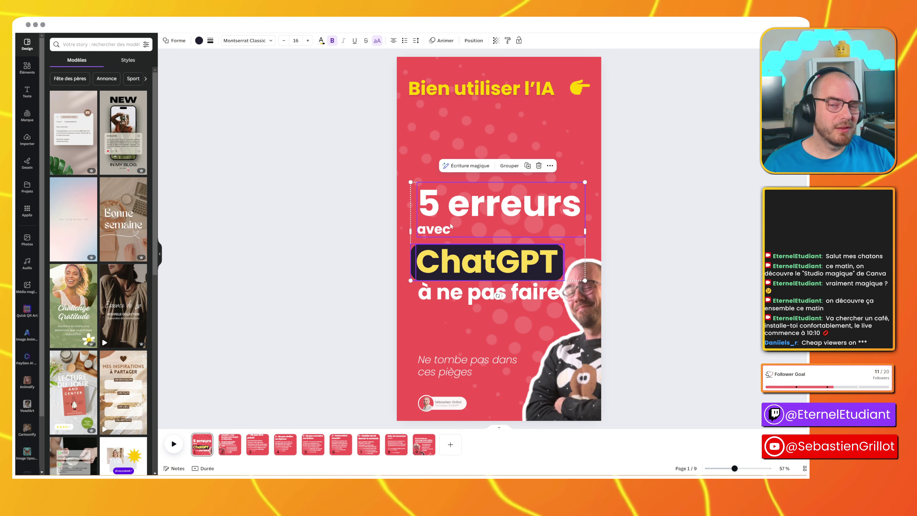
pyautogui.moveTo(445, 222); pyautogui.dragTo(445, 159)
pyautogui.moveTo(487, 292); pyautogui.dragTo(487, 237)
pyautogui.moveTo(566, 336)
pyautogui.mouseDown()
pyautogui.moveTo(495, 336)
pyautogui.moveTo(568, 331)
pyautogui.mouseUp()
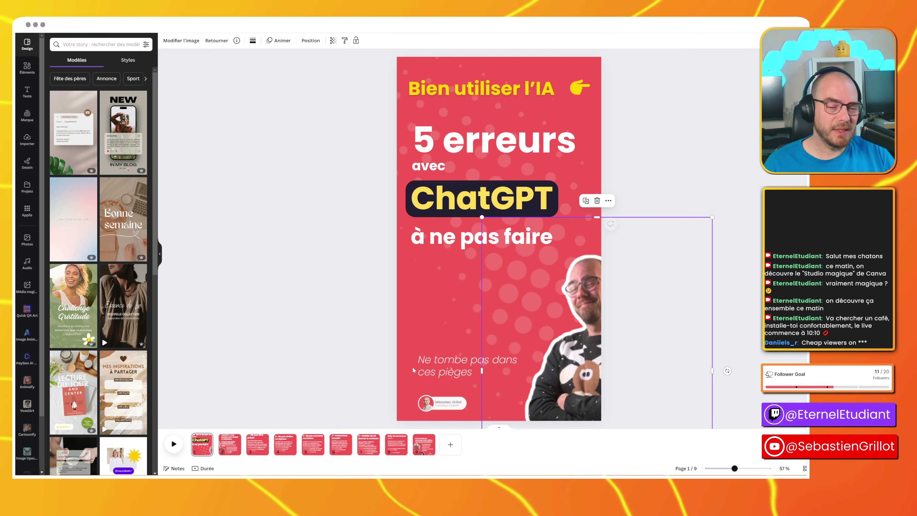
# Look at page 2 of the story and the available resizing options, and return to page 1
pyautogui.click(228, 448)
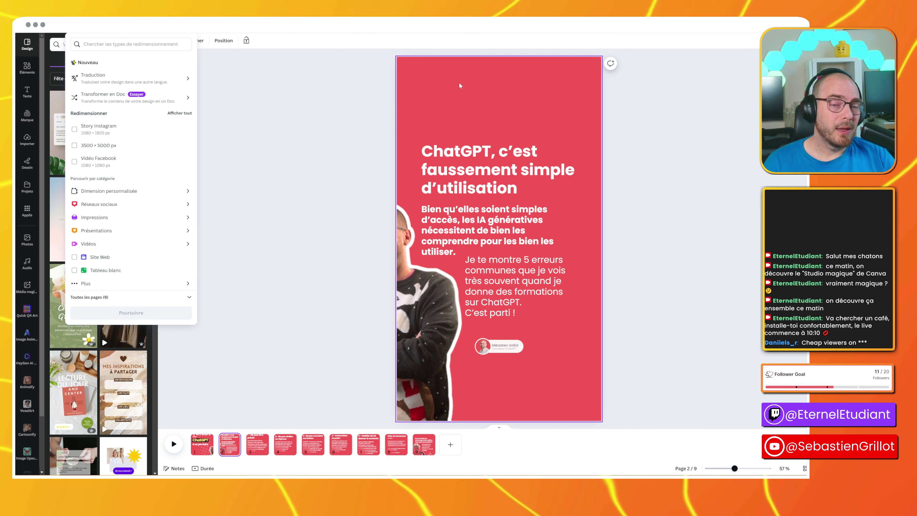
pyautogui.press('Escape')
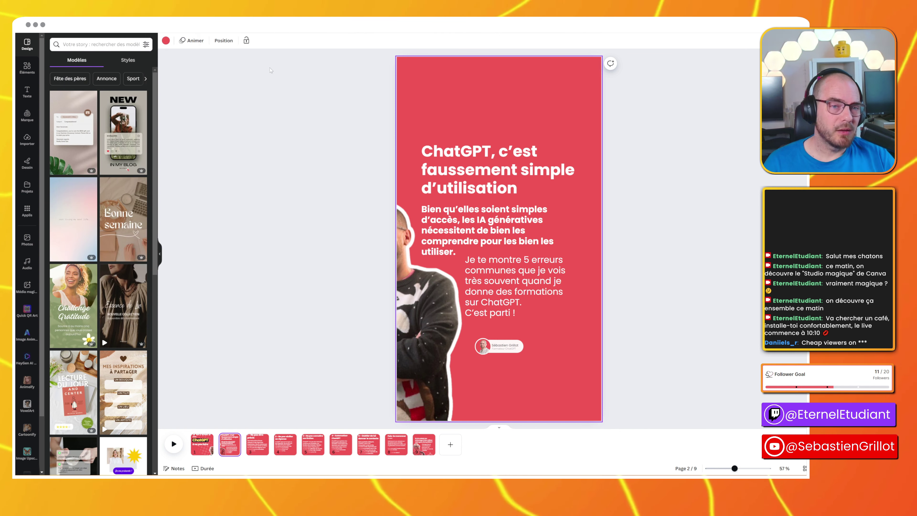
pyautogui.click(207, 450)
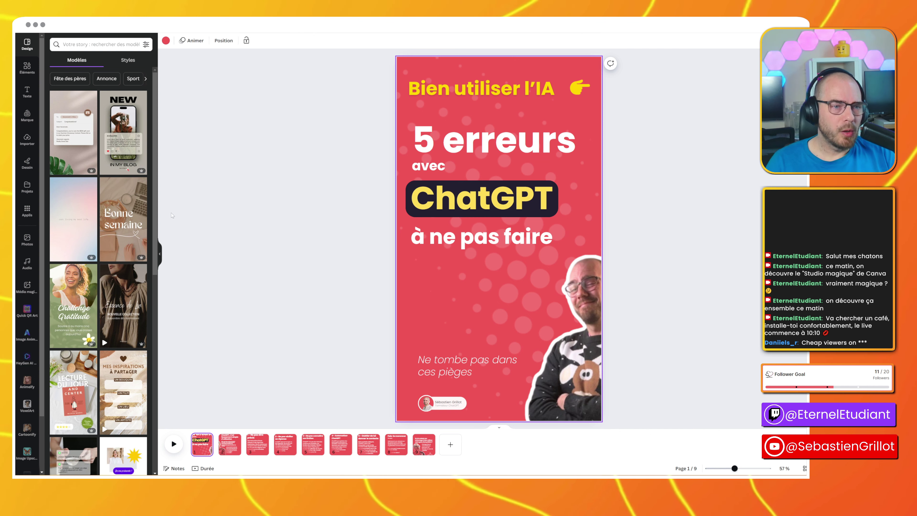
# Apply Animation magique to the story in the recommended Numérique style
pyautogui.click(192, 40)
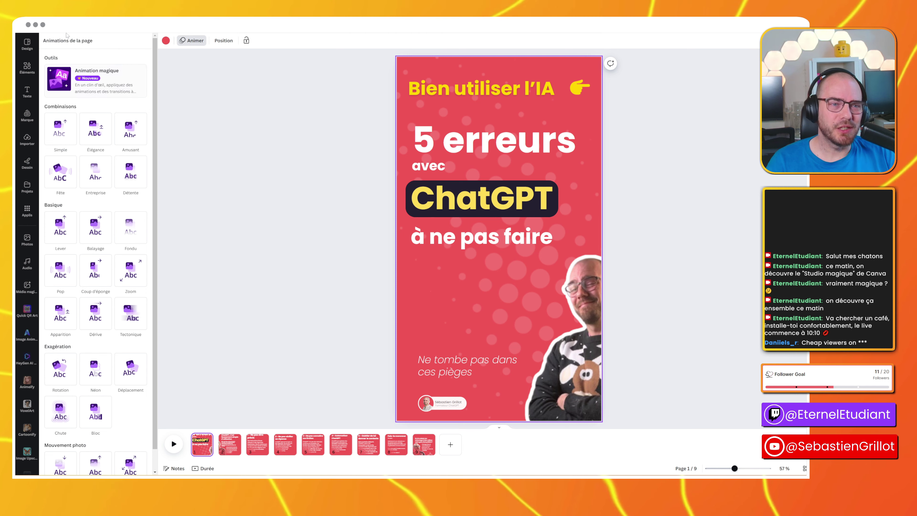
pyautogui.hotkey('ctrl', 'Tab')
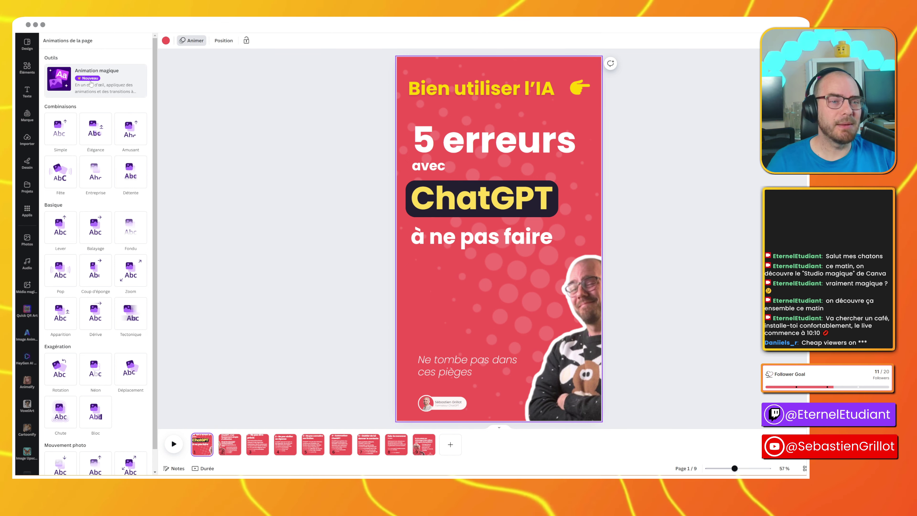
pyautogui.click(77, 93)
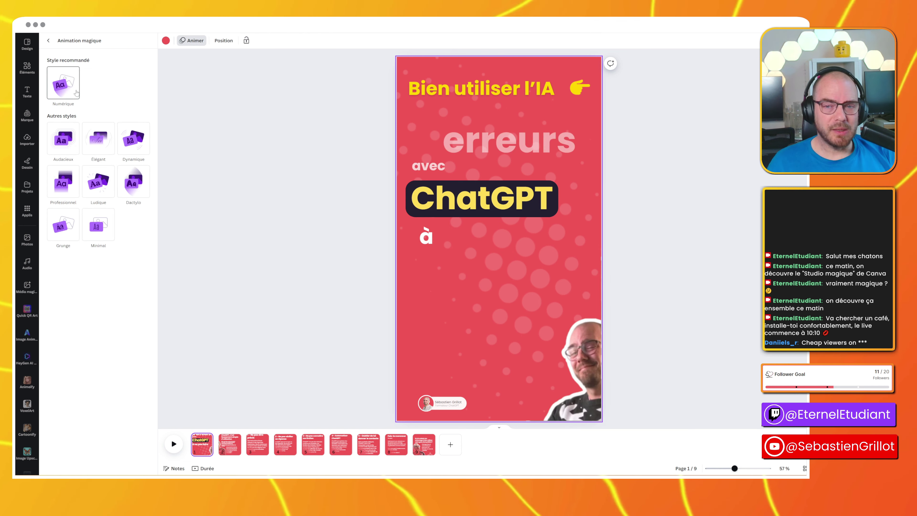
pyautogui.click(250, 311)
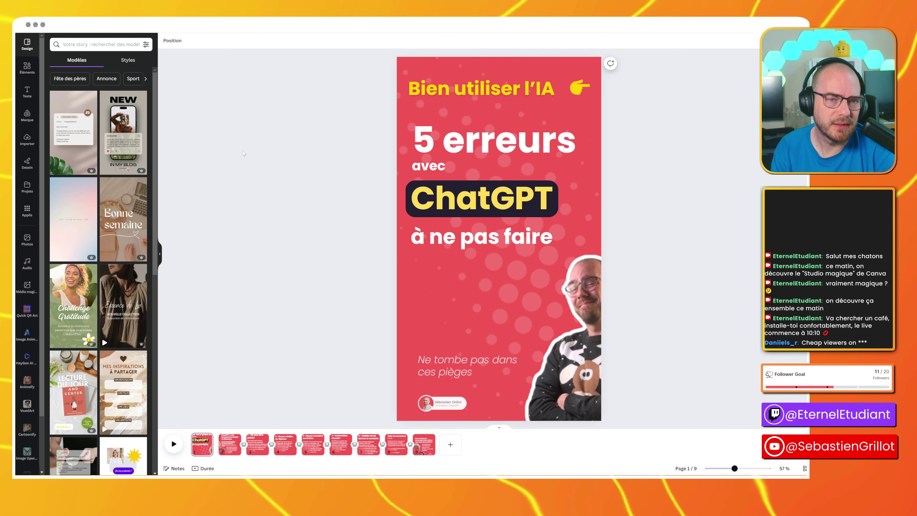
# Check the animation applied to the "5 erreurs avec" text and to page 1 as a whole
pyautogui.click(449, 154)
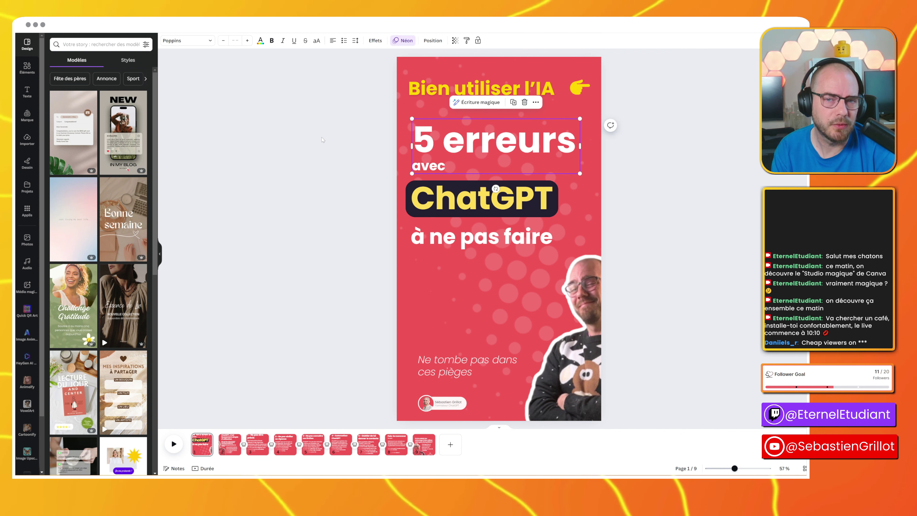
pyautogui.click(611, 123)
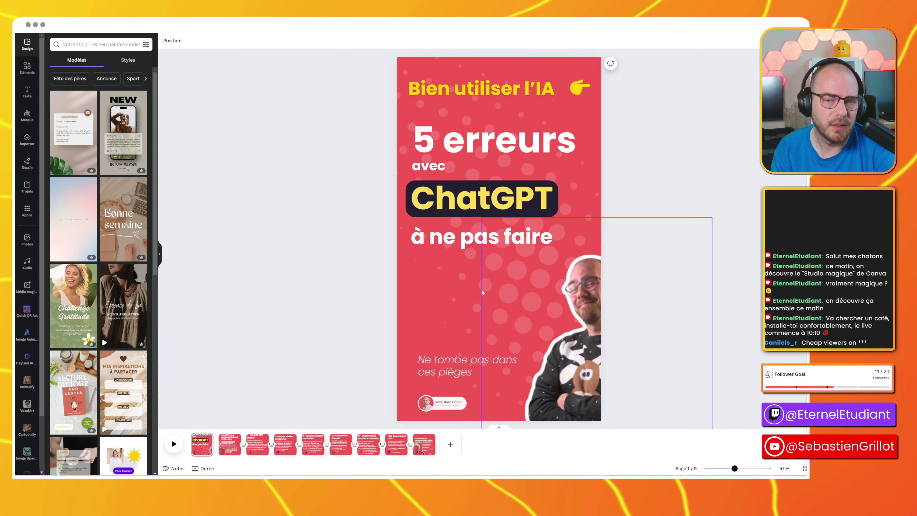
pyautogui.click(202, 442)
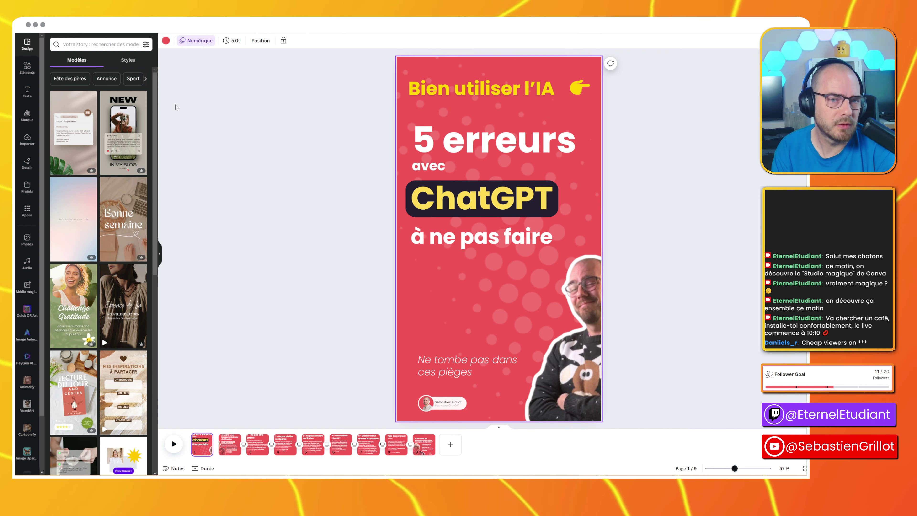
pyautogui.click(193, 43)
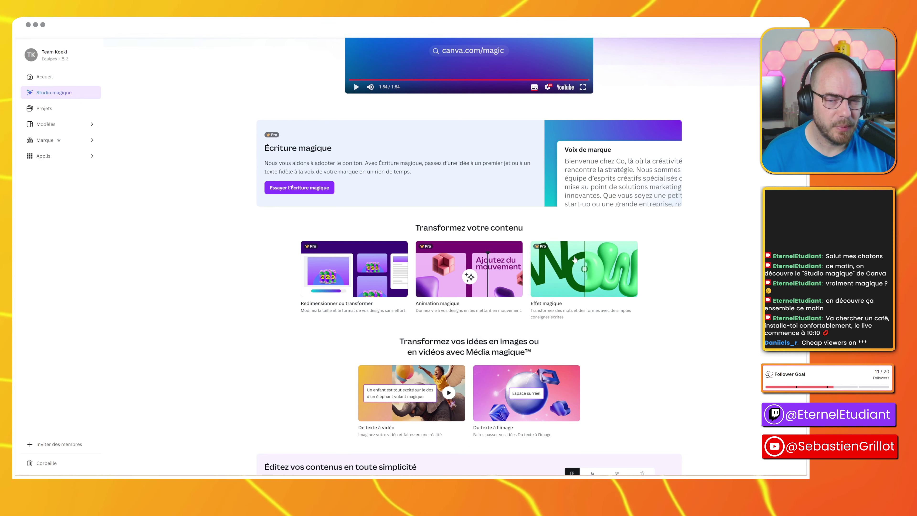
# Read the Effet magique presentation in Studio magique and open its practice design
pyautogui.click(574, 259)
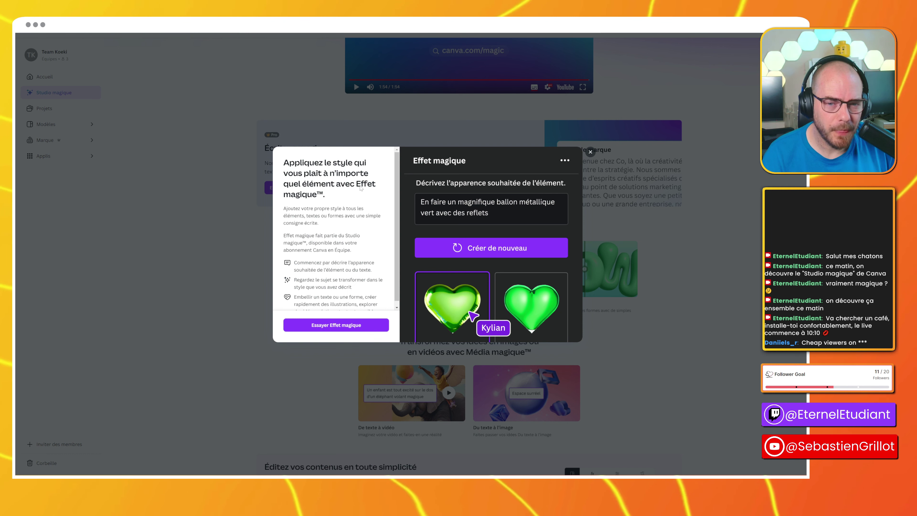
pyautogui.scroll(-1, 342, 251)
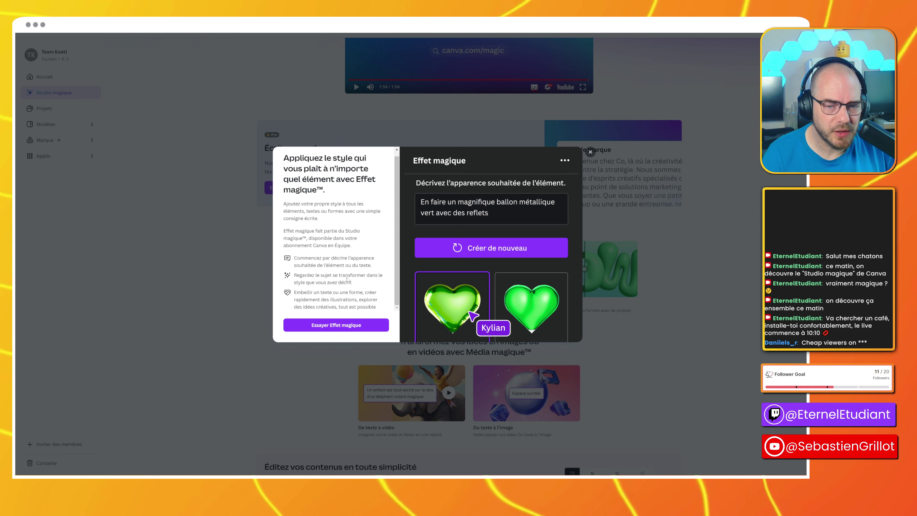
pyautogui.click(331, 320)
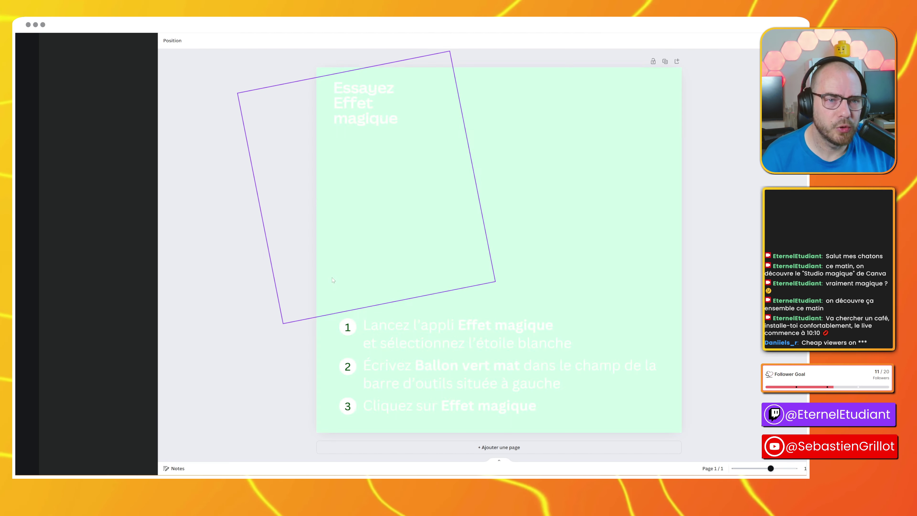
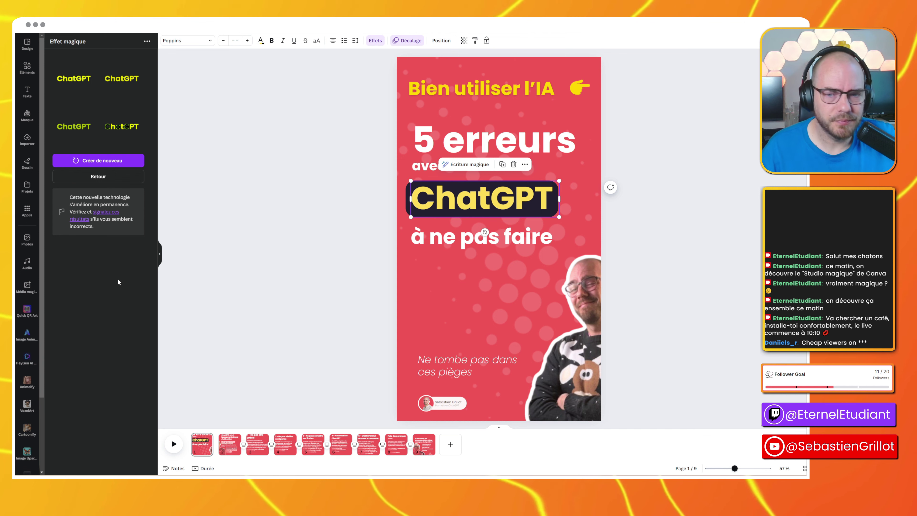
# Remove "jaune" from the Effet magique description and generate new ChatGPT variants with "des poils de chat et brillant"
pyautogui.click(110, 180)
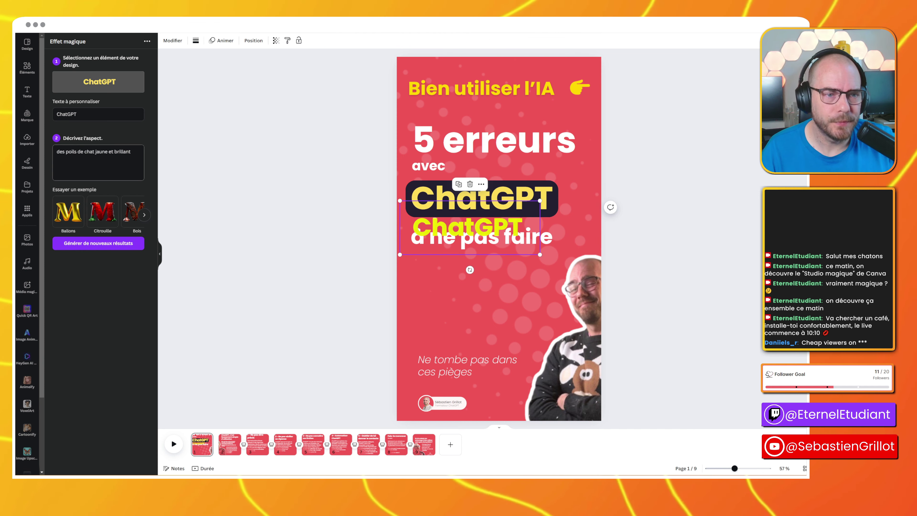
pyautogui.doubleClick(102, 151)
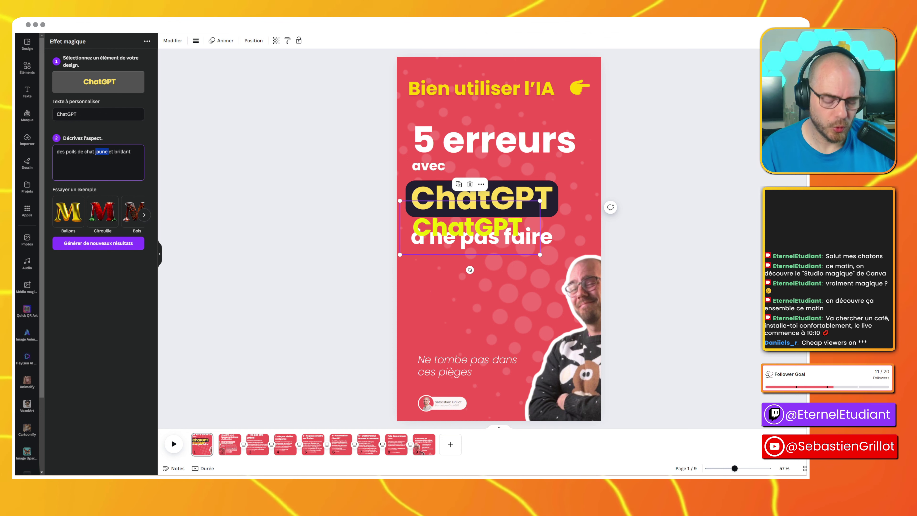
pyautogui.press('BackSpace')
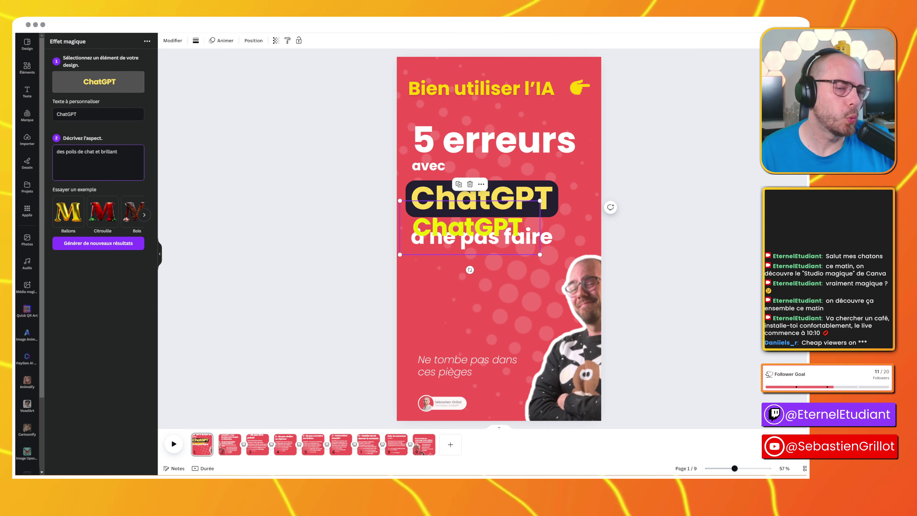
pyautogui.click(116, 242)
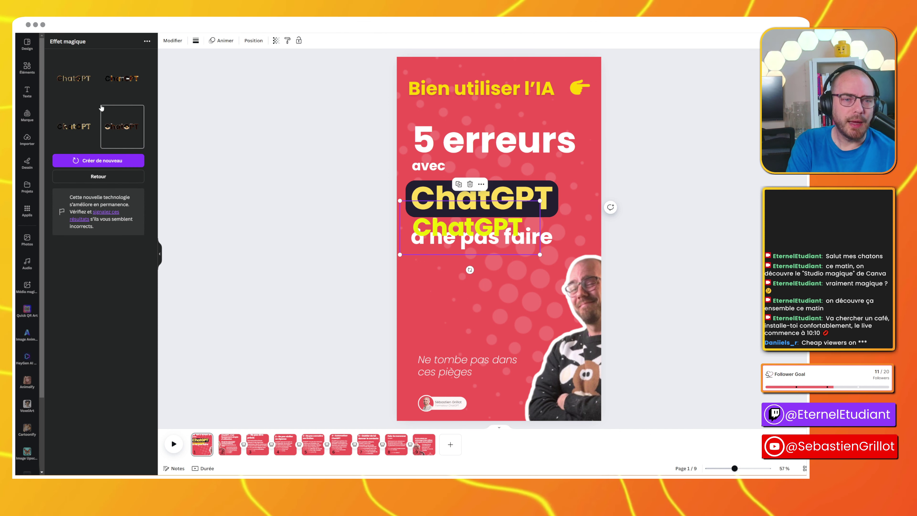
# Add the first gold ChatGPT variant to the story, enlarge it and move it over the ChatGPT title
pyautogui.click(74, 81)
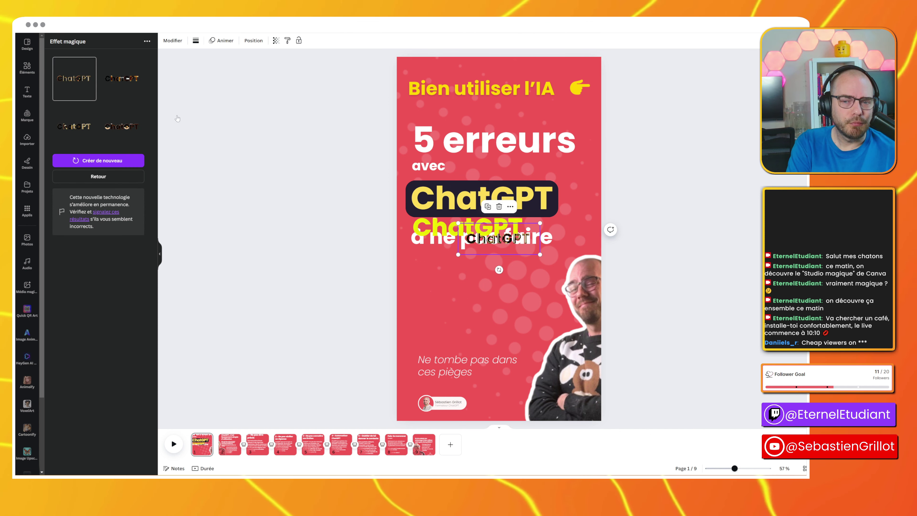
pyautogui.moveTo(457, 223); pyautogui.dragTo(188, 90)
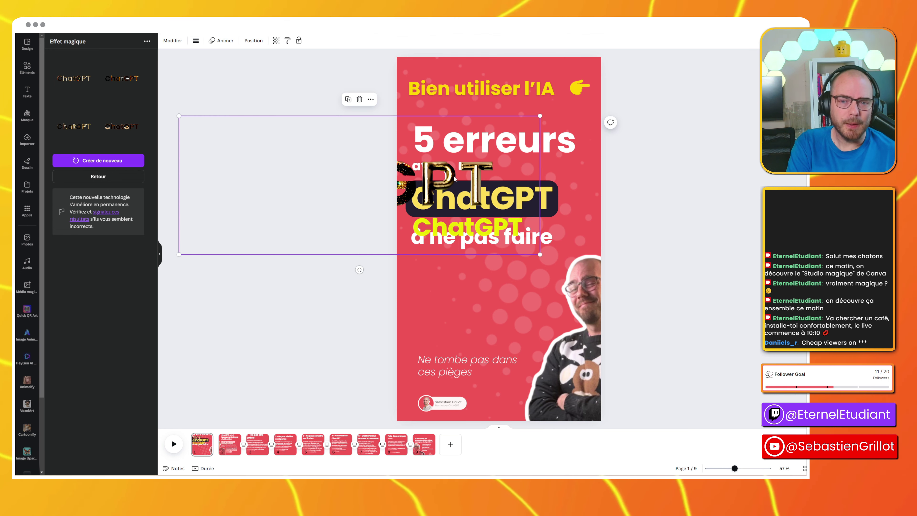
pyautogui.moveTo(454, 177); pyautogui.dragTo(596, 190)
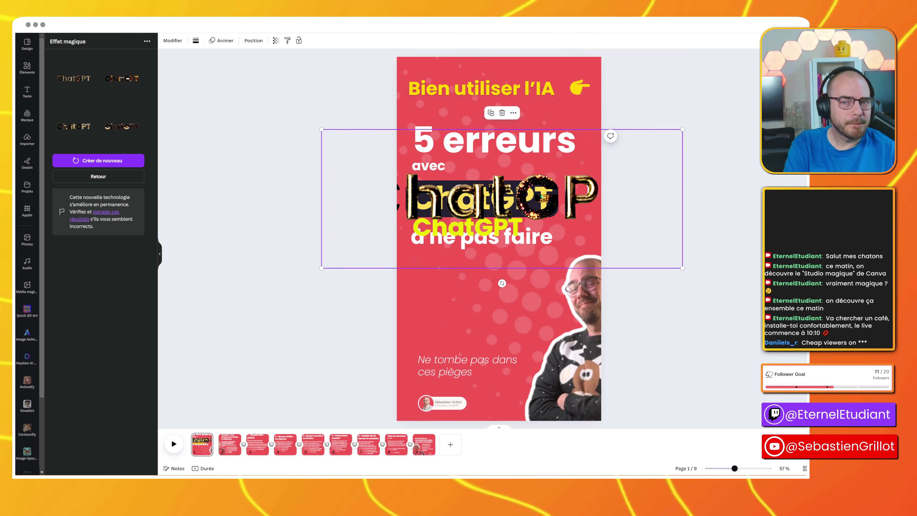
# Generate Effet magique variants of ChatGPT described as "effet néon", and delete the earlier gold and bright yellow versions from the page
pyautogui.click(109, 177)
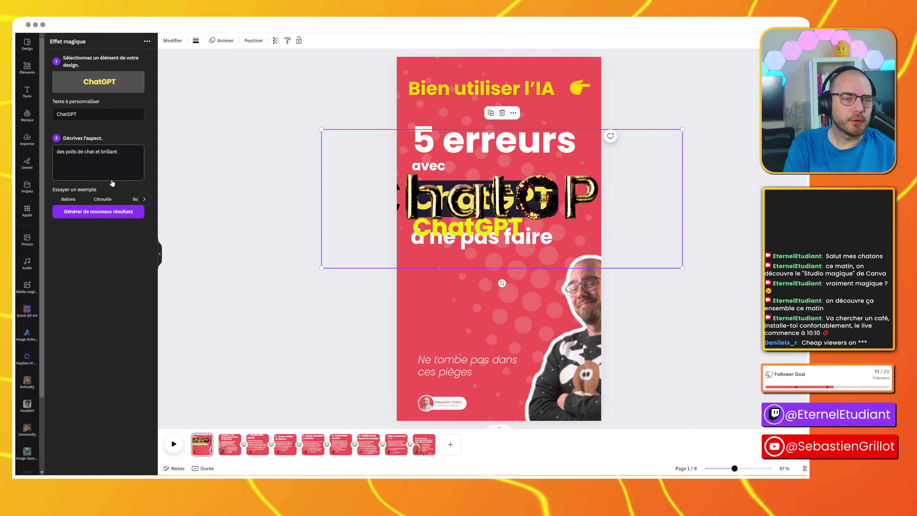
pyautogui.click(107, 173)
pyautogui.hotkey('ctrl', 'a')
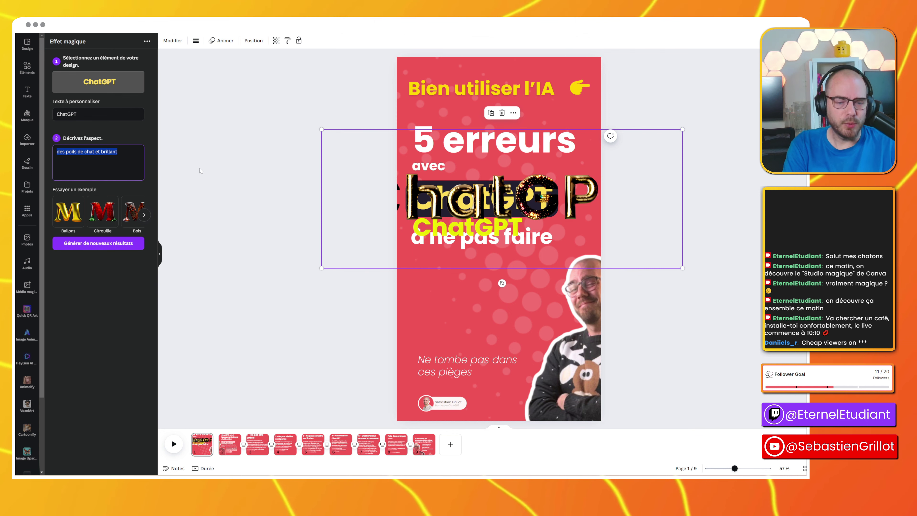
pyautogui.write('effet néon')
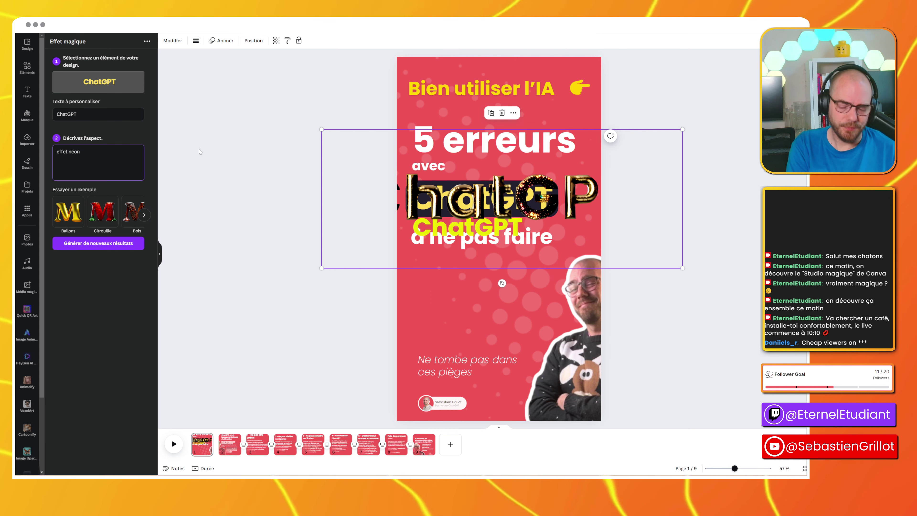
pyautogui.press('Return')
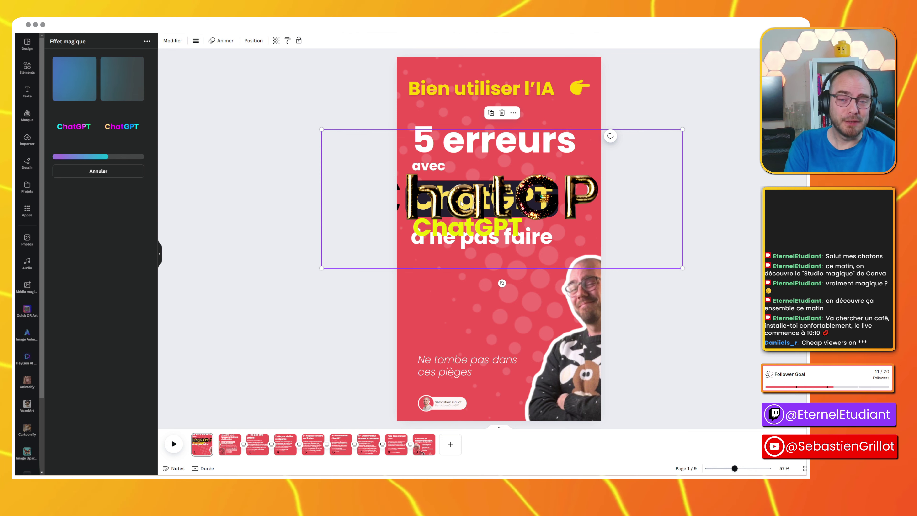
pyautogui.moveTo(469, 204)
pyautogui.mouseDown()
pyautogui.moveTo(518, 212)
pyautogui.moveTo(482, 214)
pyautogui.mouseUp()
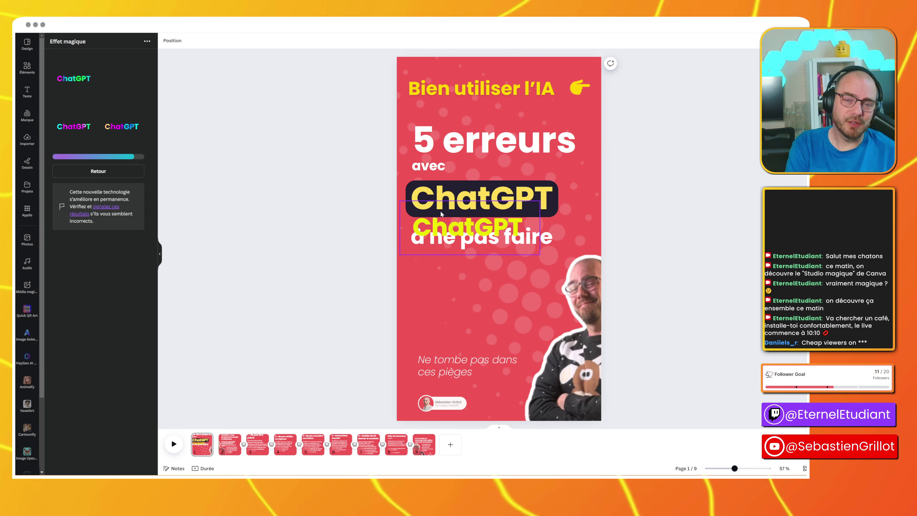
pyautogui.press('Delete')
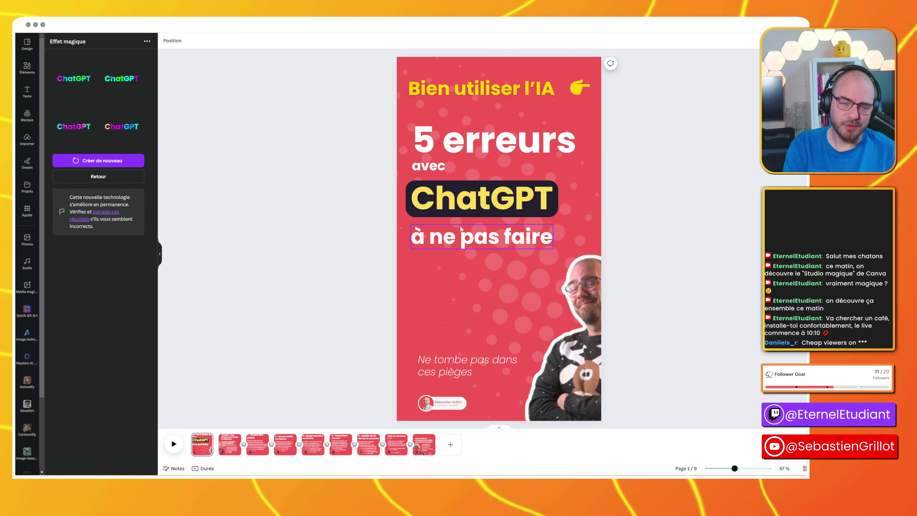
# Add the first neon ChatGPT variant and scale and position it to cover the original yellow title on its dark label
pyautogui.click(74, 77)
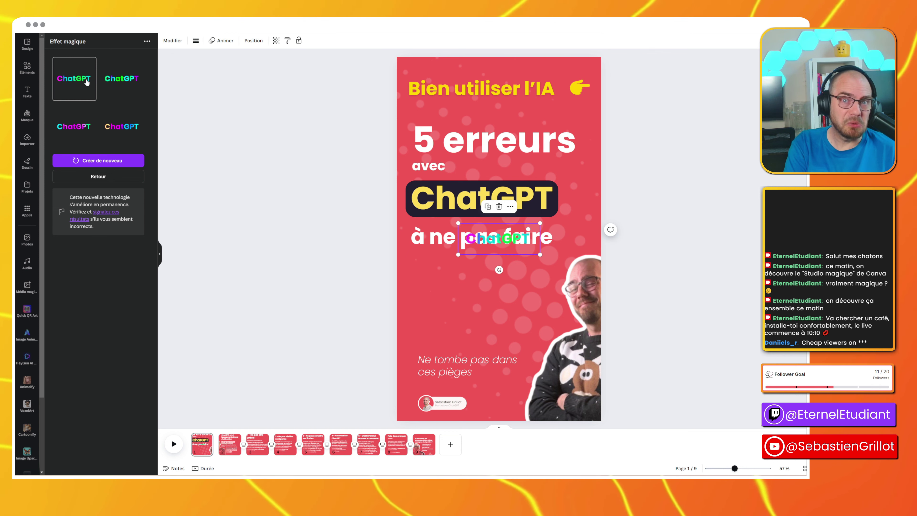
pyautogui.moveTo(457, 222); pyautogui.dragTo(230, 135)
pyautogui.moveTo(438, 203); pyautogui.dragTo(475, 212)
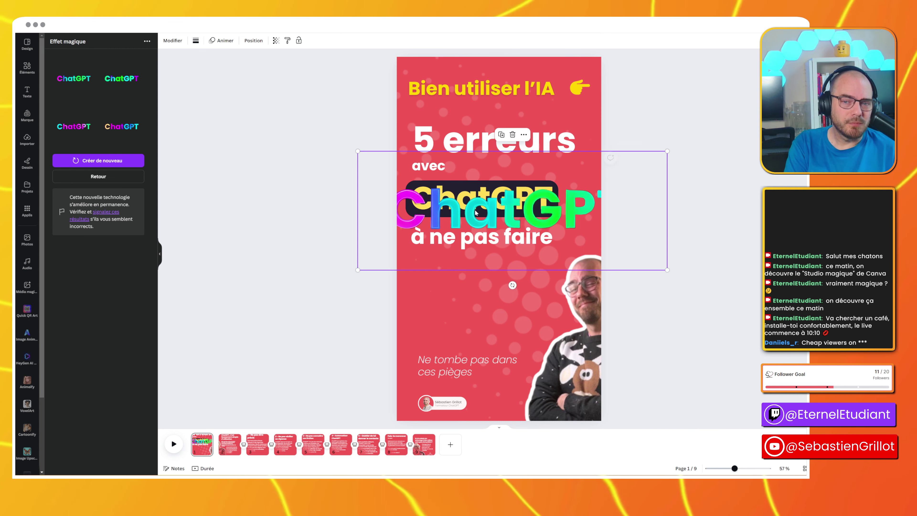
pyautogui.moveTo(357, 152); pyautogui.dragTo(485, 200)
pyautogui.moveTo(527, 228); pyautogui.dragTo(435, 192)
pyautogui.click(284, 213)
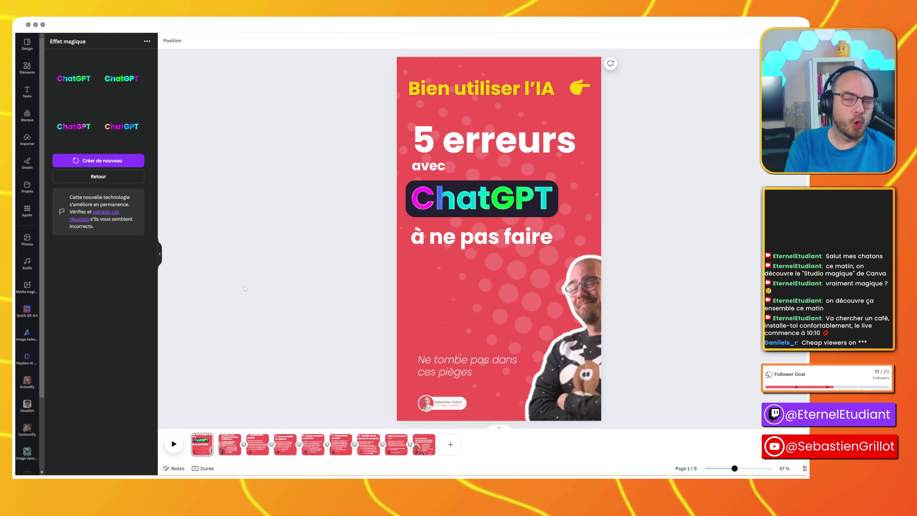
pyautogui.click(521, 208)
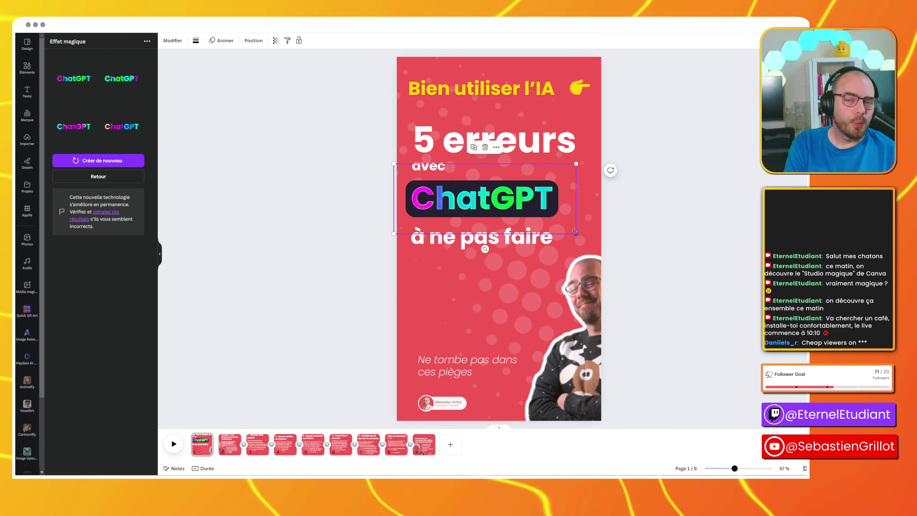
pyautogui.moveTo(575, 232)
pyautogui.mouseDown()
pyautogui.moveTo(604, 253)
pyautogui.moveTo(566, 234)
pyautogui.moveTo(577, 234)
pyautogui.mouseUp()
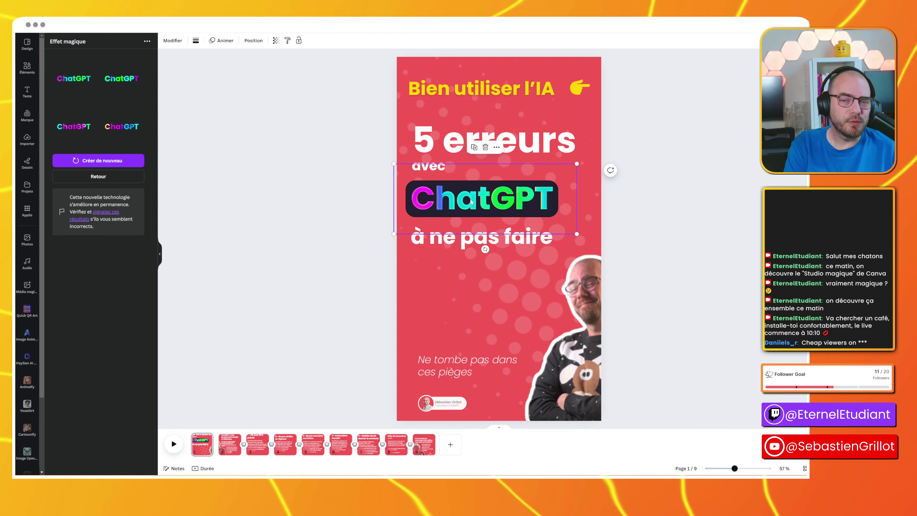
pyautogui.moveTo(468, 207); pyautogui.dragTo(466, 206)
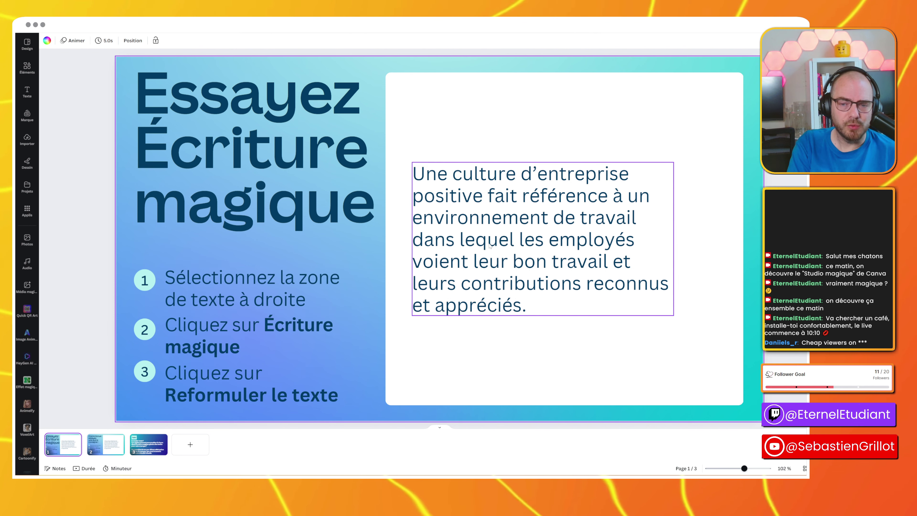
# Open the Écriture magique options for the company culture paragraph in the practice presentation
pyautogui.click(489, 246)
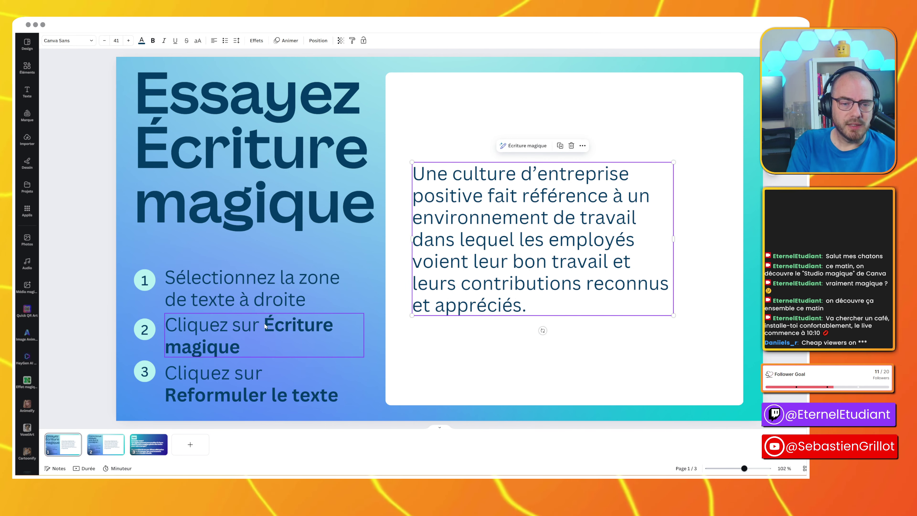
pyautogui.click(528, 146)
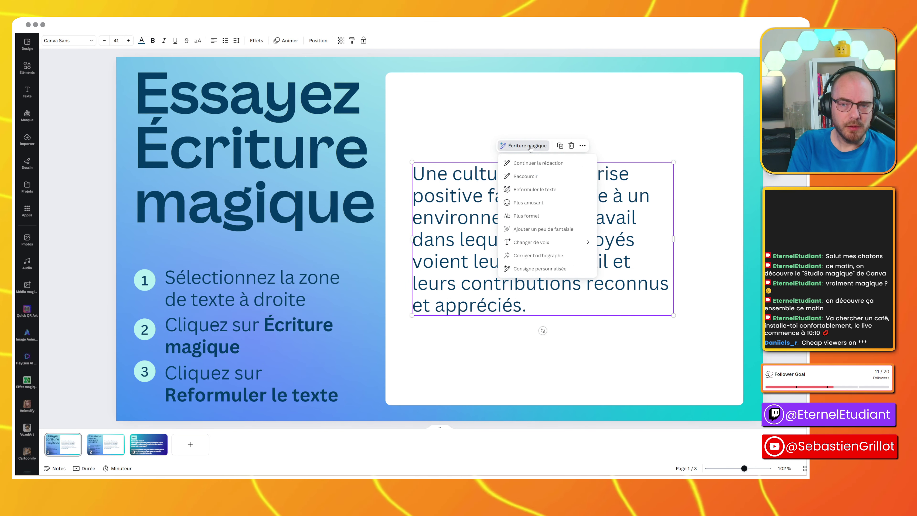
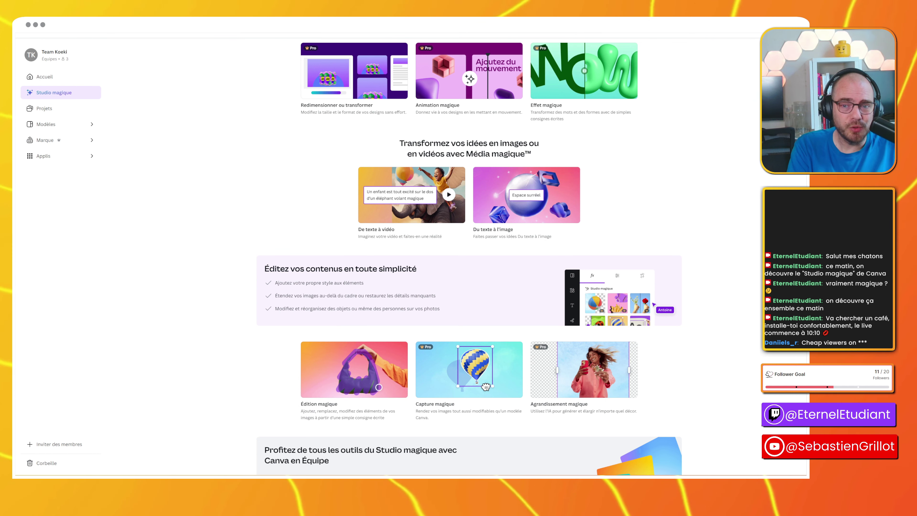
# Try "Du texte à l'image" from Studio magique, opening Média magique image generation in a blank design
pyautogui.click(486, 202)
pyautogui.click(332, 283)
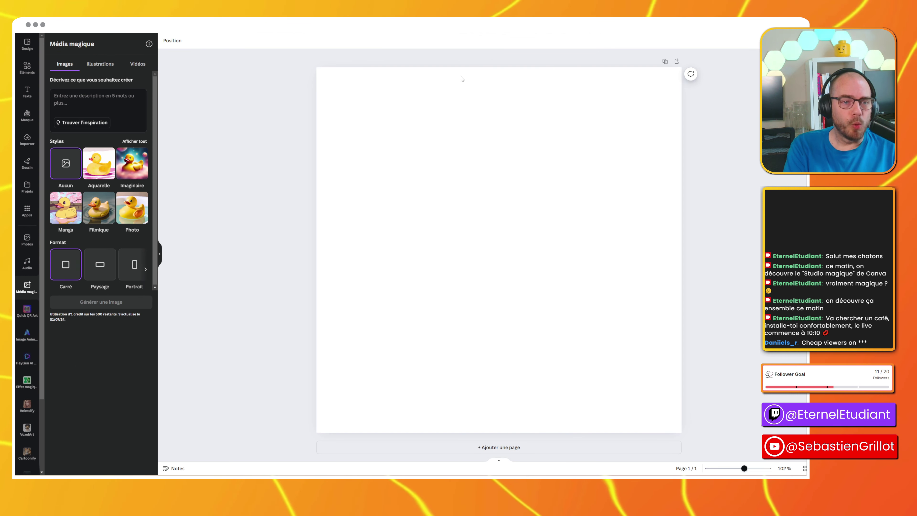
# Generate square Manga-style images in Média magique from the description "un rocher en premier plan avec un fond de désert"
pyautogui.click(136, 102)
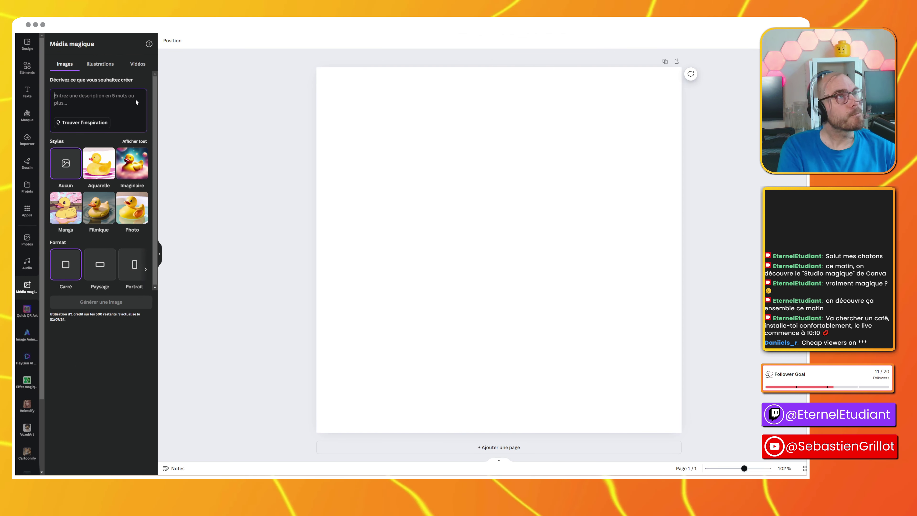
pyautogui.write('un rocher')
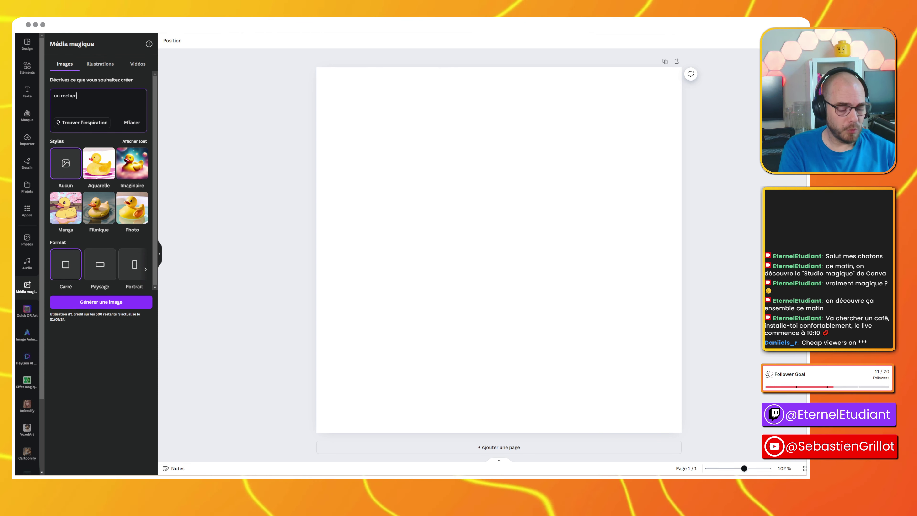
pyautogui.write(' en preme')
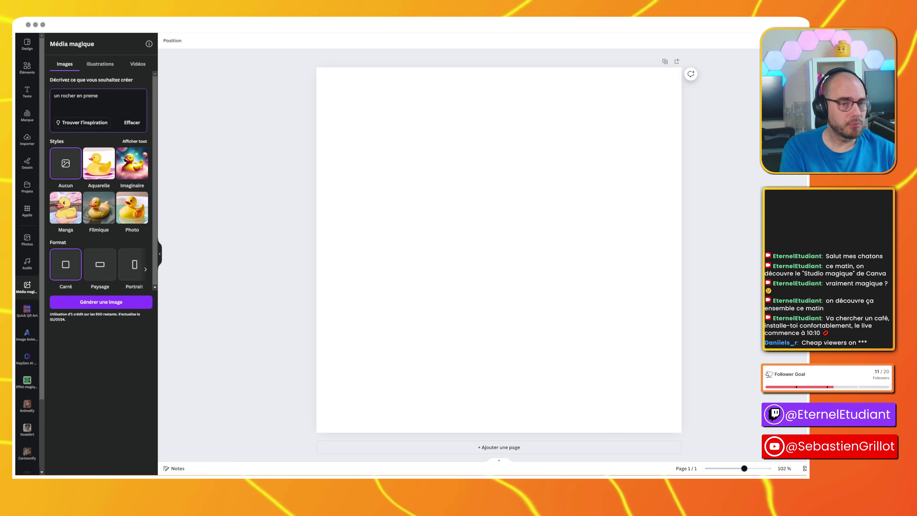
pyautogui.write('ier plan avec en arr')
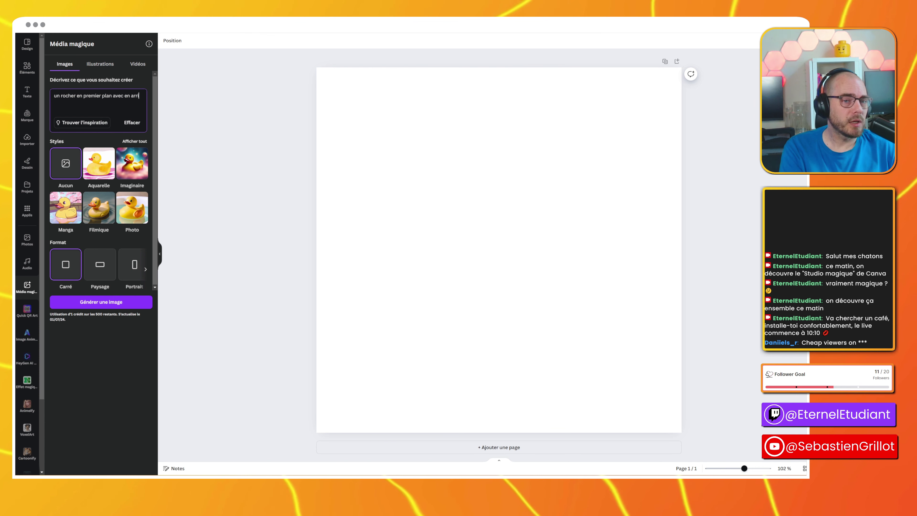
pyautogui.write('ière plan le désert')
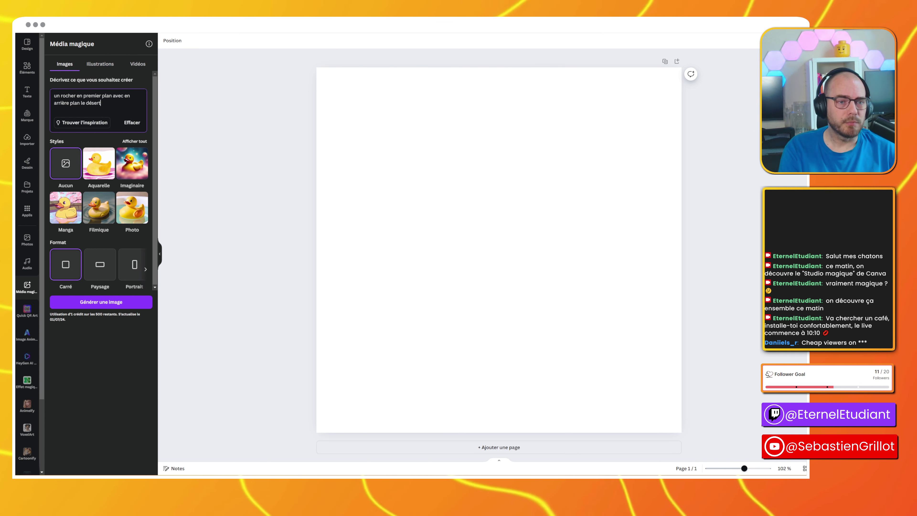
pyautogui.click(82, 122)
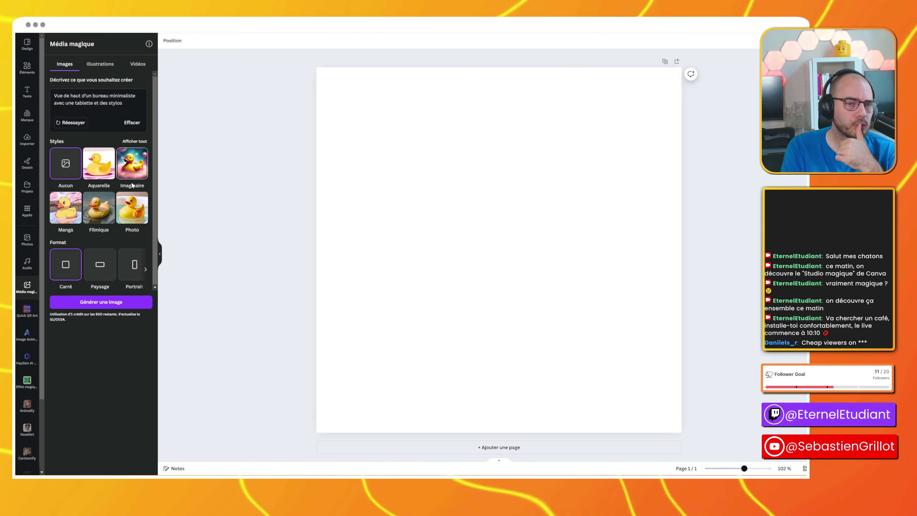
pyautogui.click(72, 210)
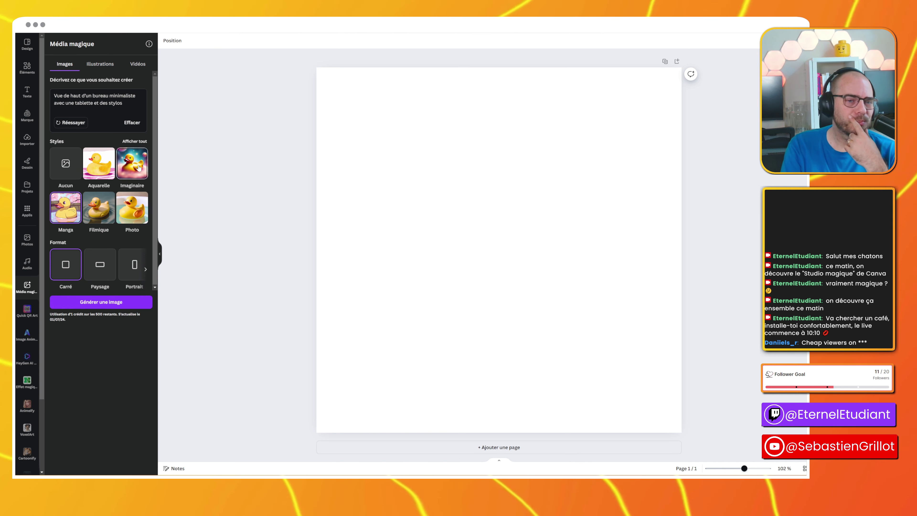
pyautogui.click(117, 303)
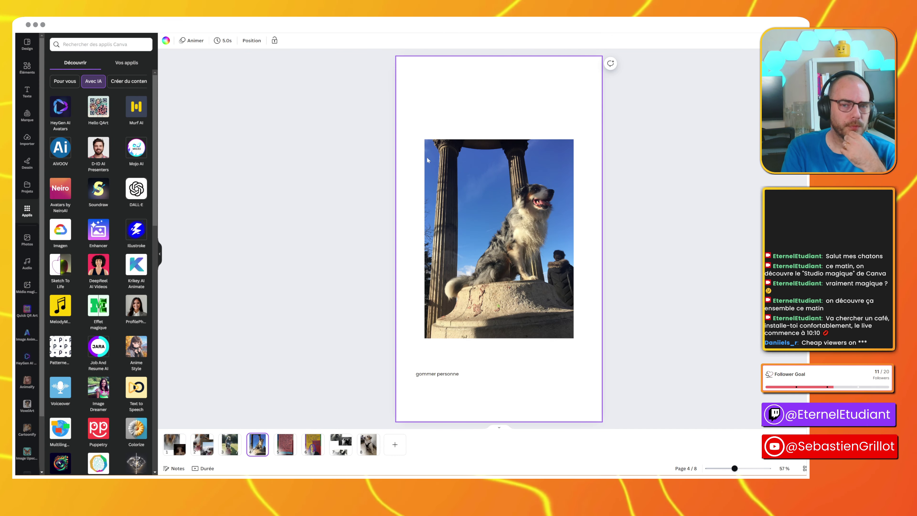
# Isolate the dog from its background in the page 4 photo of the story design with Capture magique
pyautogui.click(428, 160)
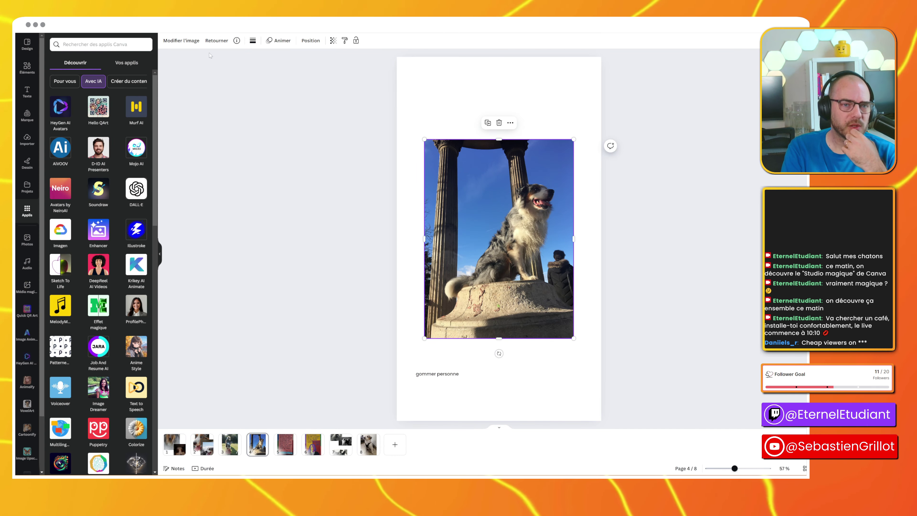
pyautogui.click(187, 43)
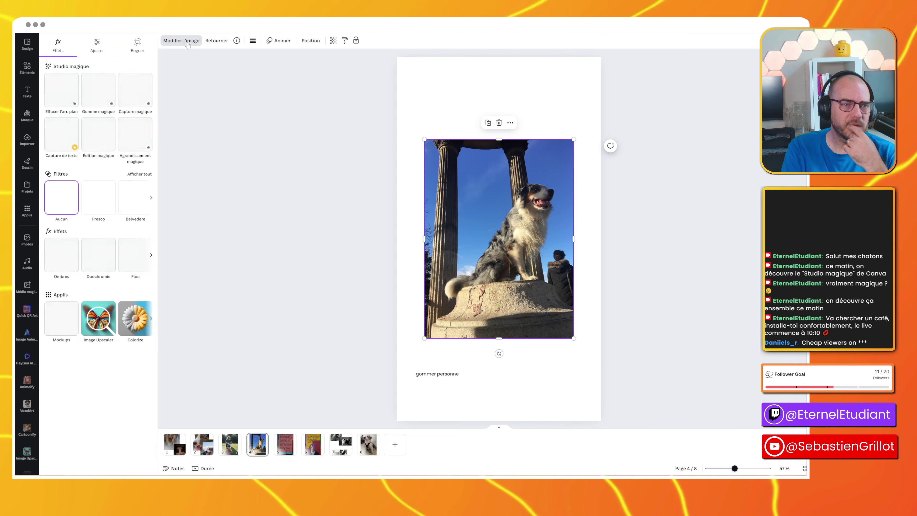
pyautogui.click(129, 102)
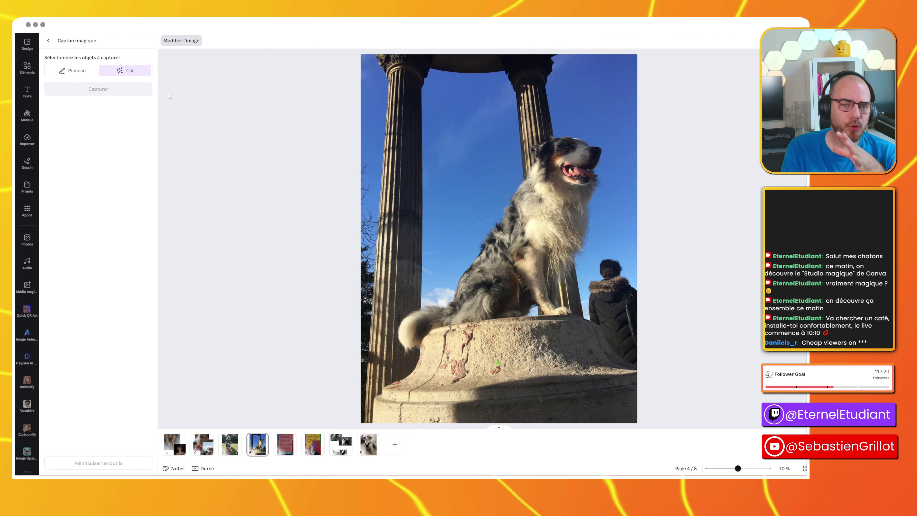
pyautogui.click(540, 237)
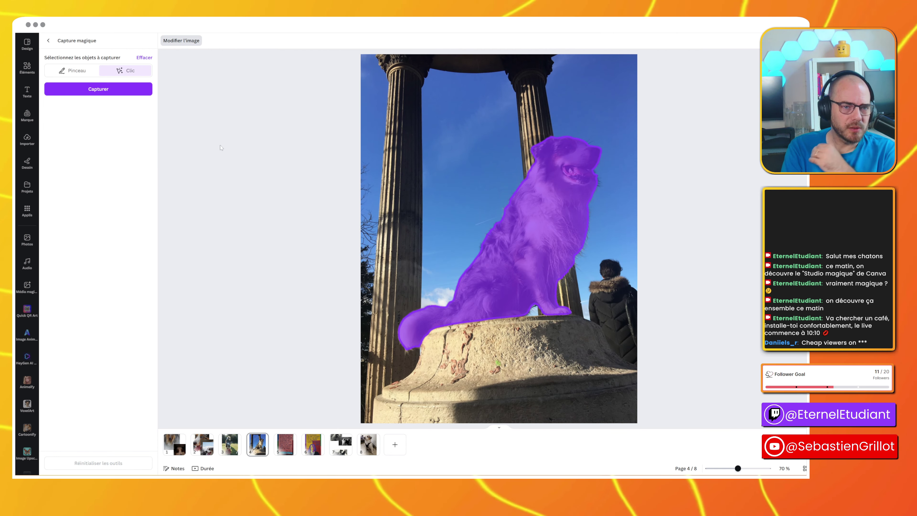
pyautogui.click(98, 89)
pyautogui.moveTo(516, 249)
pyautogui.mouseDown()
pyautogui.moveTo(515, 185)
pyautogui.moveTo(515, 372)
pyautogui.moveTo(531, 250)
pyautogui.moveTo(499, 250)
pyautogui.mouseUp()
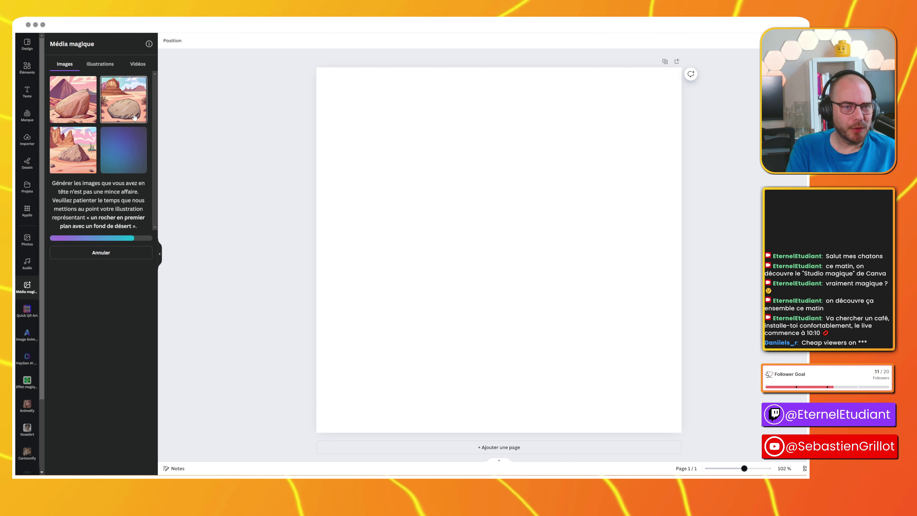
# Back in the blank design, add the second generated desert rock image and enlarge it to cover the whole page
pyautogui.click(121, 116)
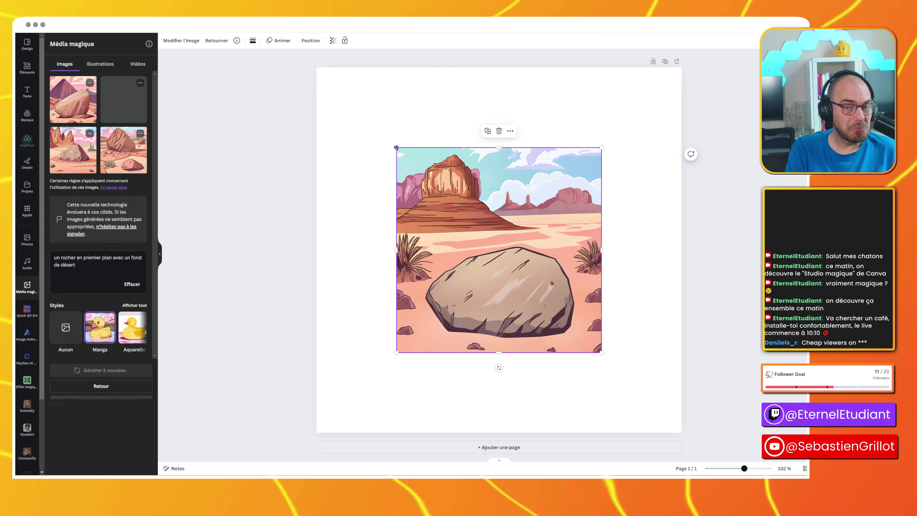
pyautogui.moveTo(390, 151); pyautogui.dragTo(307, 75)
pyautogui.moveTo(597, 351); pyautogui.dragTo(736, 350)
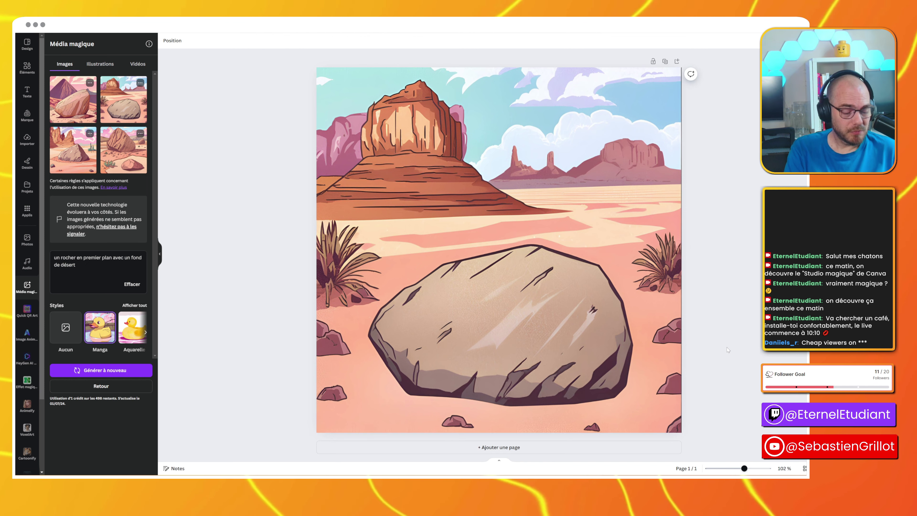
# Paste the captured dog into the desert scene, scale it down slightly and place it sitting on the rock
pyautogui.hotkey('ctrl', 'v')
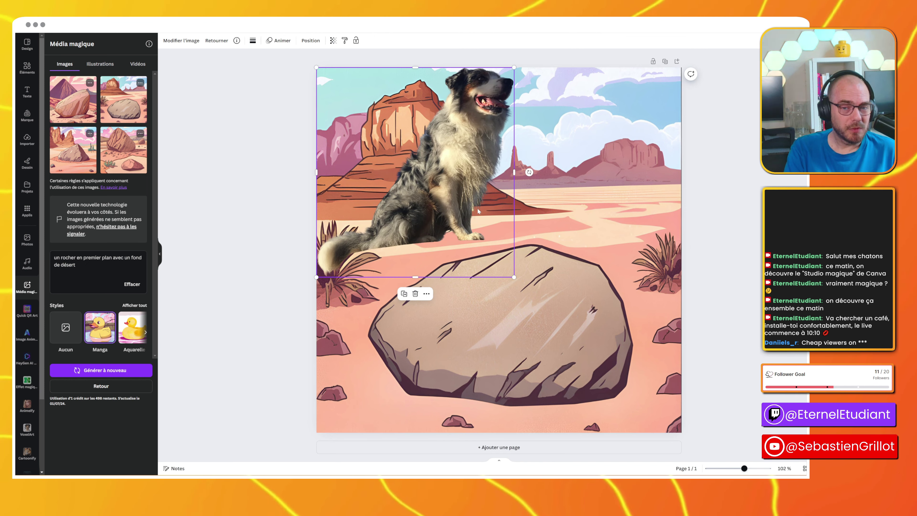
pyautogui.moveTo(463, 200); pyautogui.dragTo(541, 246)
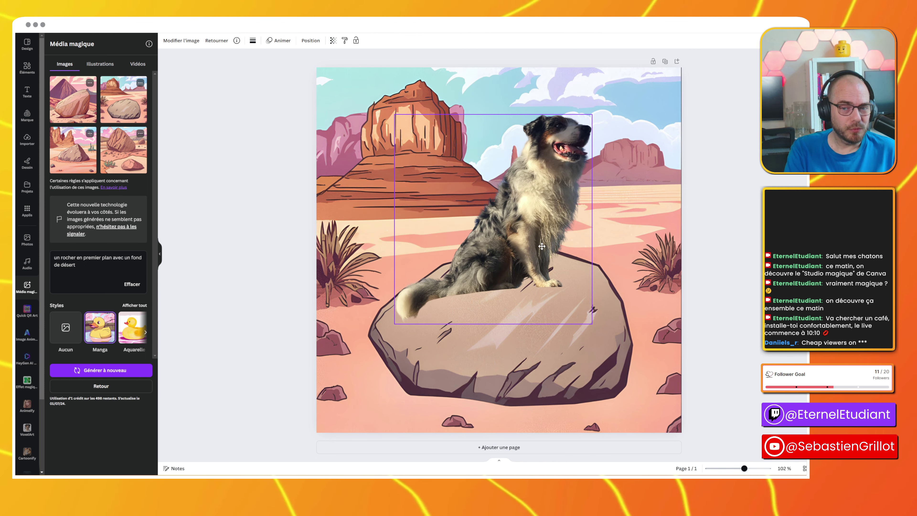
pyautogui.moveTo(592, 114); pyautogui.dragTo(566, 140)
pyautogui.moveTo(529, 226); pyautogui.dragTo(543, 230)
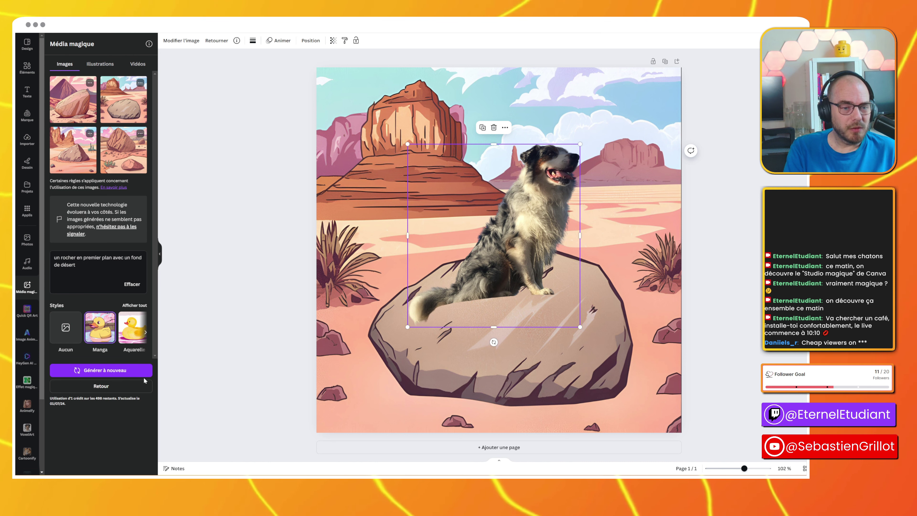
pyautogui.click(192, 335)
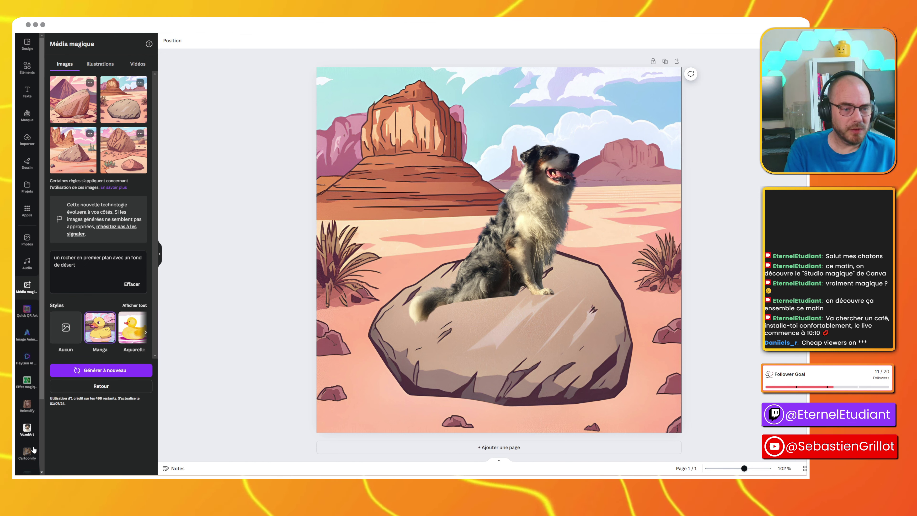
# Convert the dog cutout to a cartoon with Cartoonify and remove the background of the resulting image
pyautogui.click(27, 453)
pyautogui.click(536, 225)
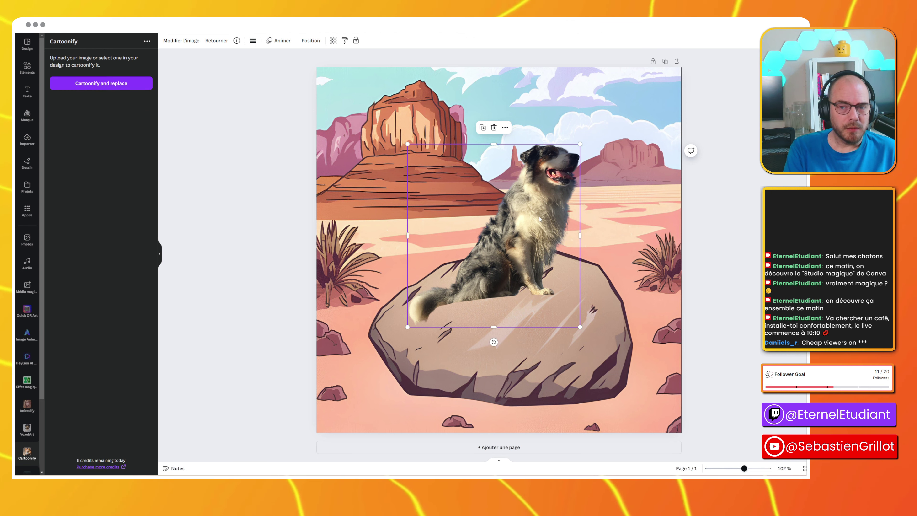
pyautogui.click(87, 84)
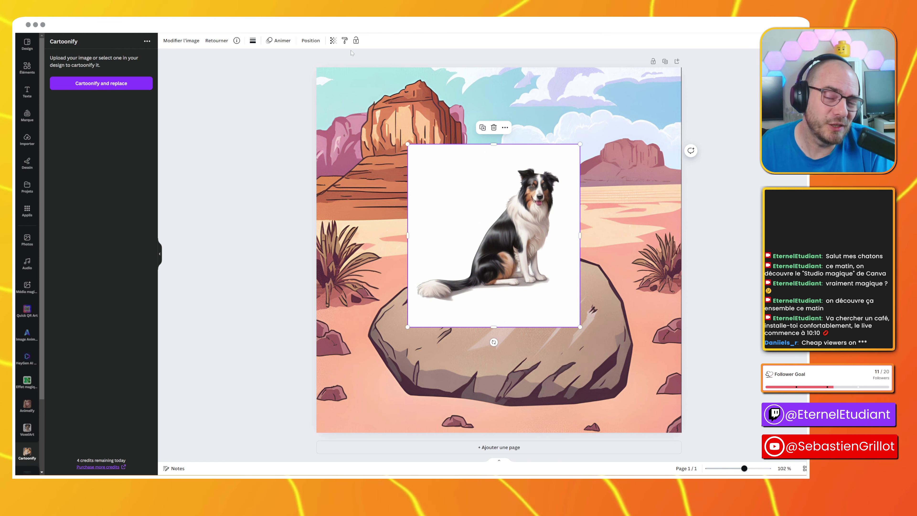
pyautogui.click(168, 43)
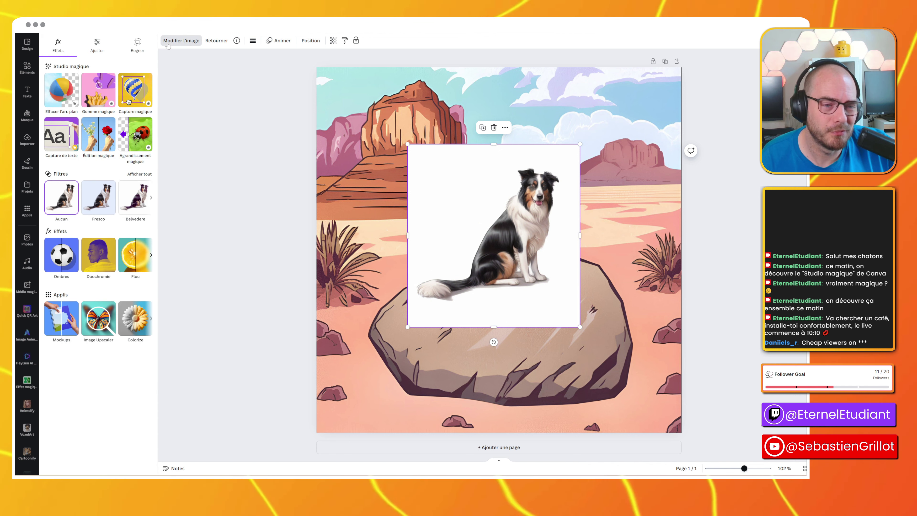
pyautogui.click(61, 90)
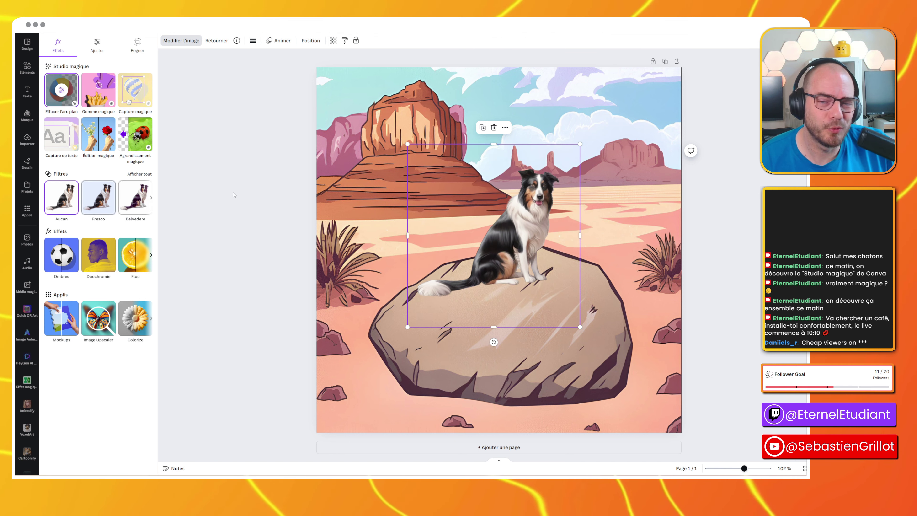
# Enlarge the cartoon dog and reposition it so it sits on the large foreground rock
pyautogui.moveTo(407, 144); pyautogui.dragTo(311, 87)
pyautogui.moveTo(490, 217); pyautogui.dragTo(527, 263)
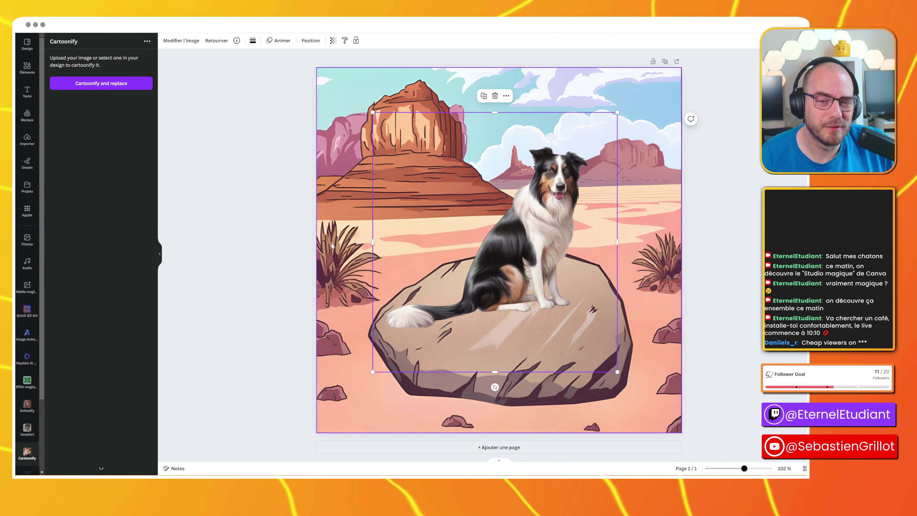
pyautogui.click(283, 250)
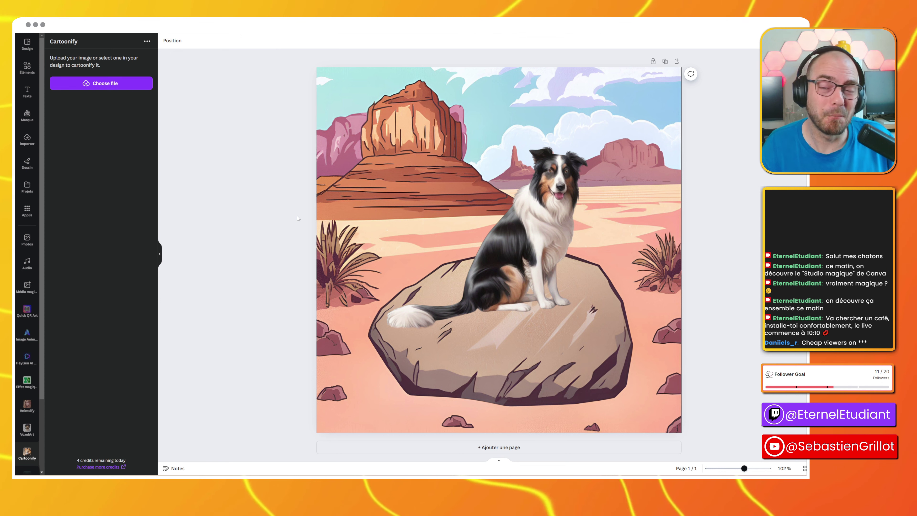
pyautogui.click(528, 204)
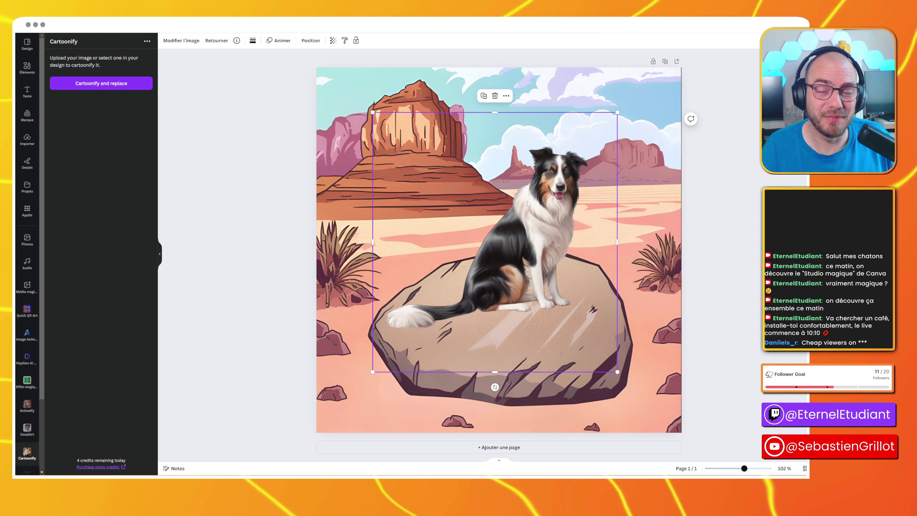
pyautogui.moveTo(373, 112); pyautogui.dragTo(336, 73)
pyautogui.moveTo(467, 195); pyautogui.dragTo(477, 212)
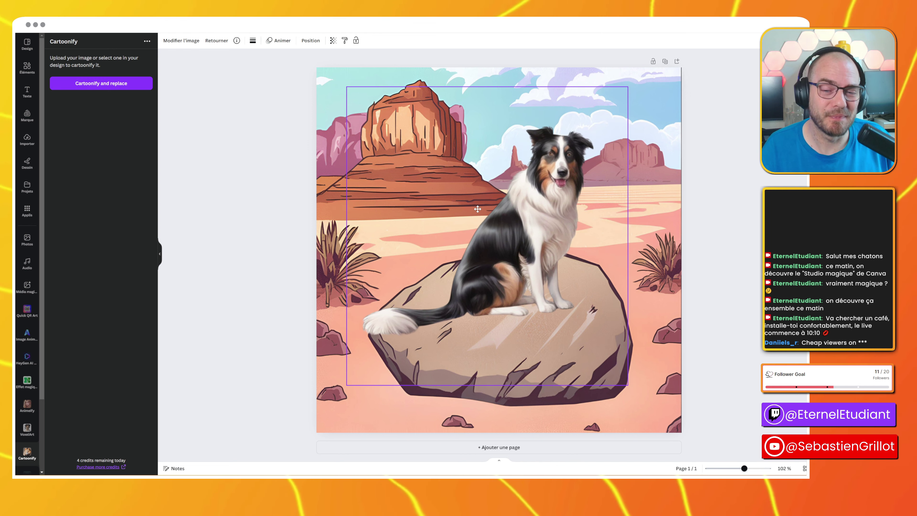
pyautogui.press('Escape')
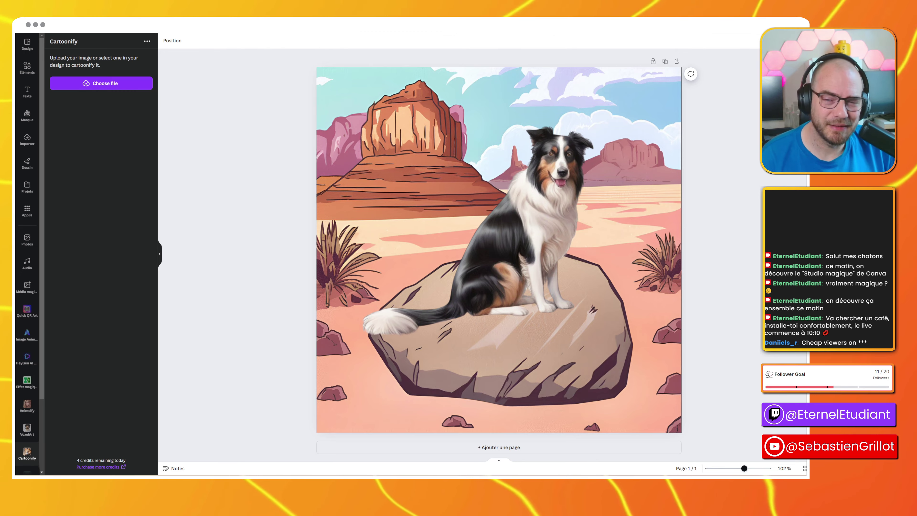
# Return to the Studio magique page and open the details of the Sketch To Life app
pyautogui.hotkey('ctrl', 'shift', 'Tab')
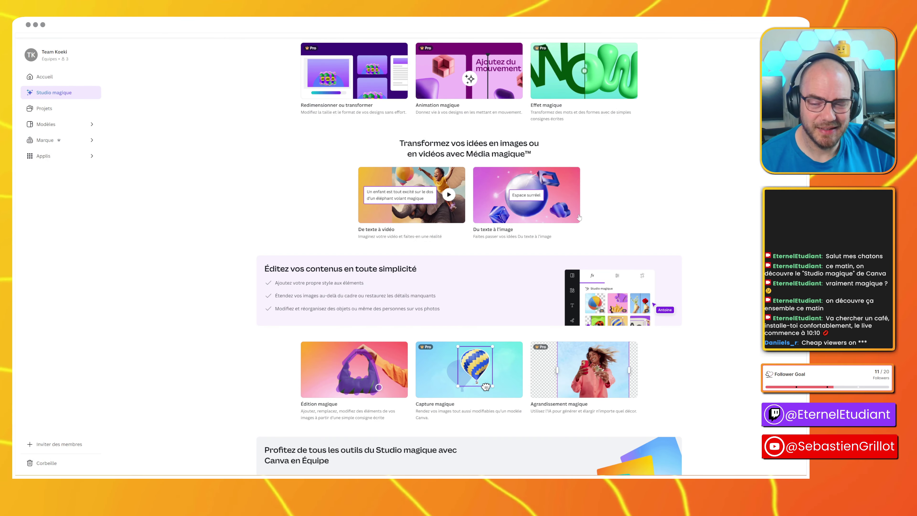
pyautogui.scroll(-6, 578, 217)
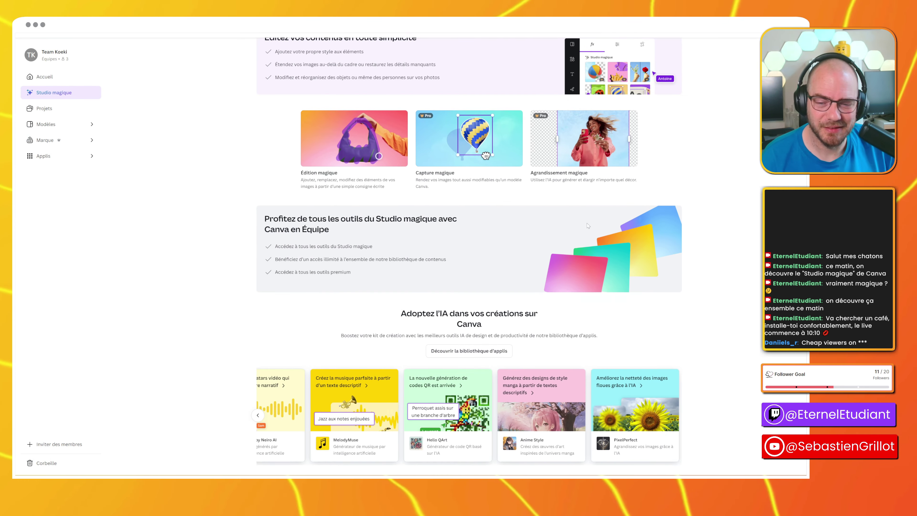
pyautogui.scroll(-3, 587, 225)
pyautogui.click(256, 319)
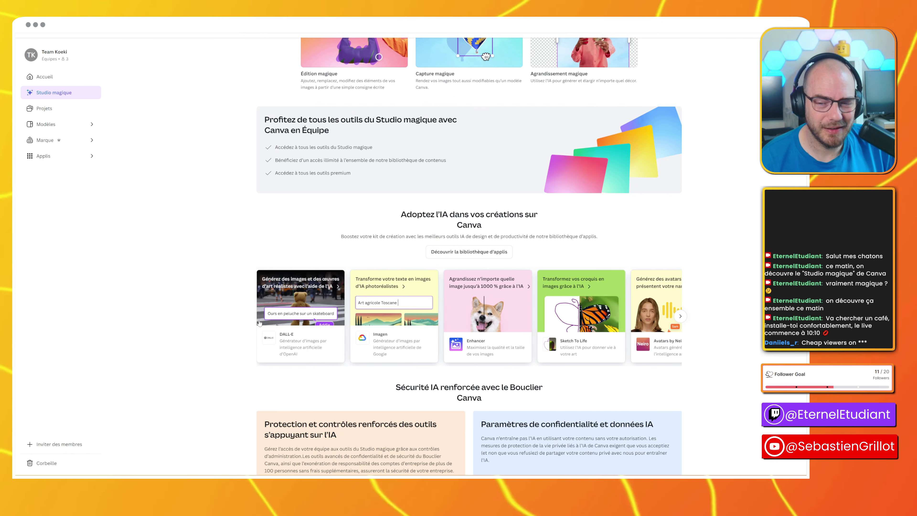
pyautogui.click(581, 306)
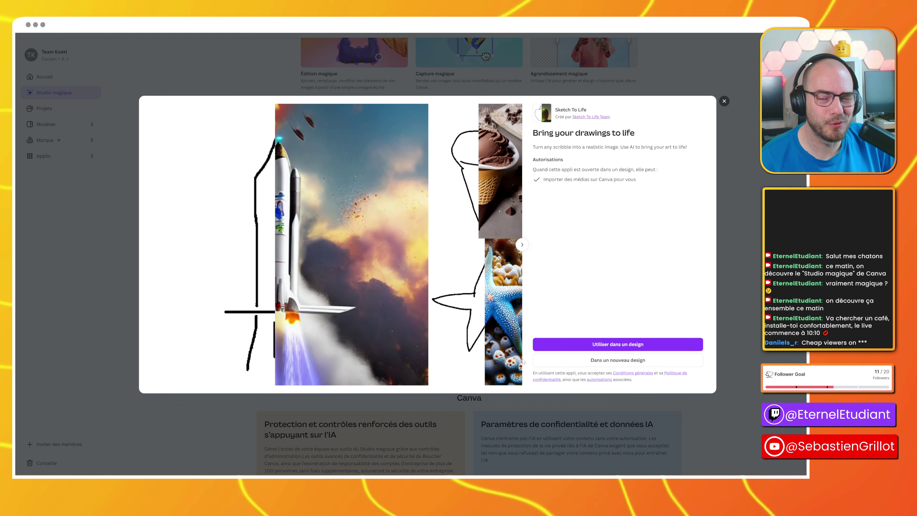
# Open the Sketch To Life app in a new design with custom dimensions
pyautogui.click(562, 346)
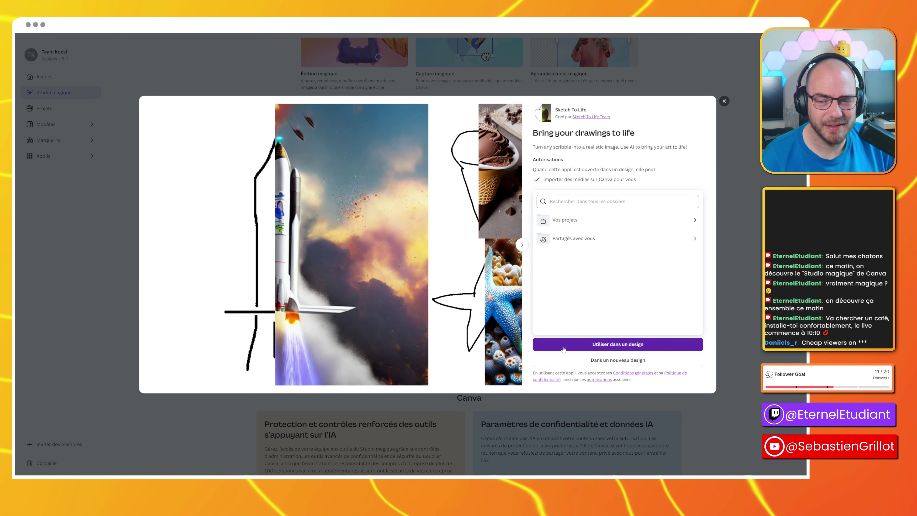
pyautogui.click(564, 360)
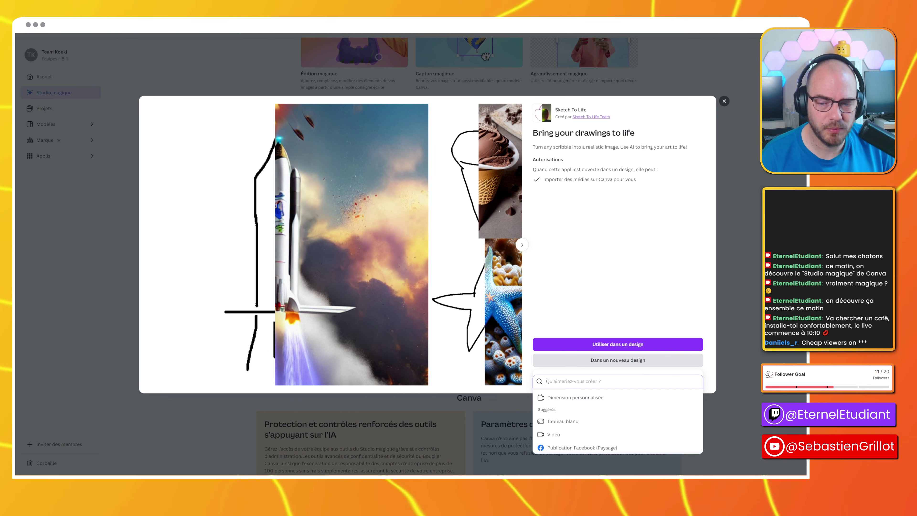
pyautogui.click(582, 344)
pyautogui.click(581, 360)
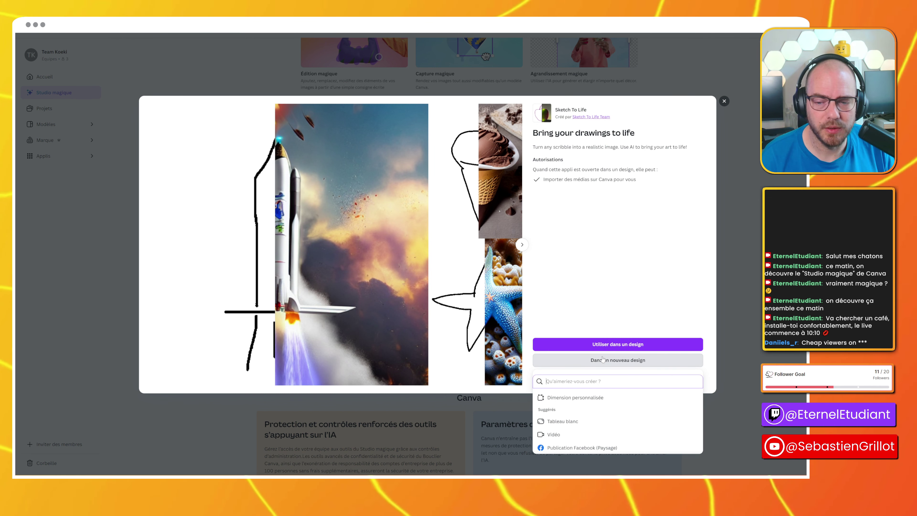
pyautogui.click(579, 394)
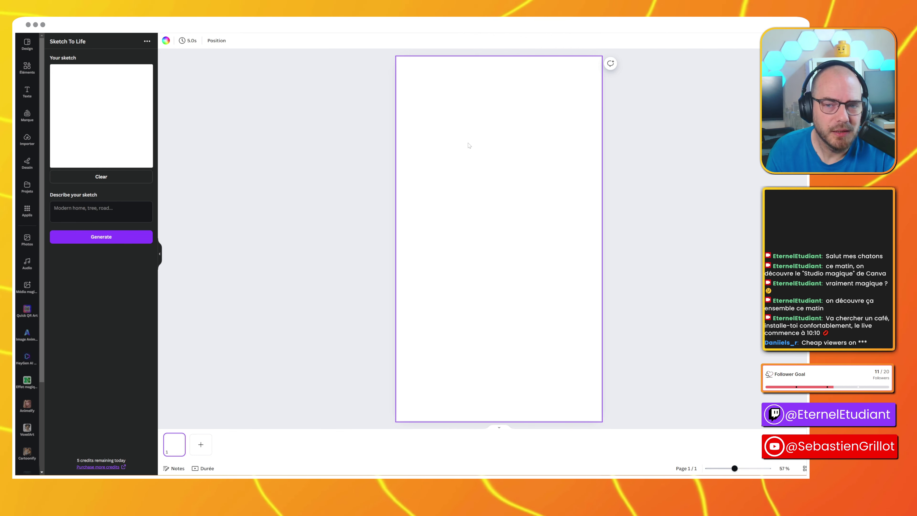
# Sketch an animal with a head, pointed ear, back and front leg, and generate an image from it with Sketch To Life
pyautogui.moveTo(475, 165)
pyautogui.mouseDown()
pyautogui.moveTo(486, 146)
pyautogui.moveTo(500, 145)
pyautogui.mouseUp()
pyautogui.click(152, 127)
pyautogui.click(117, 130)
pyautogui.click(79, 92)
pyautogui.click(75, 83)
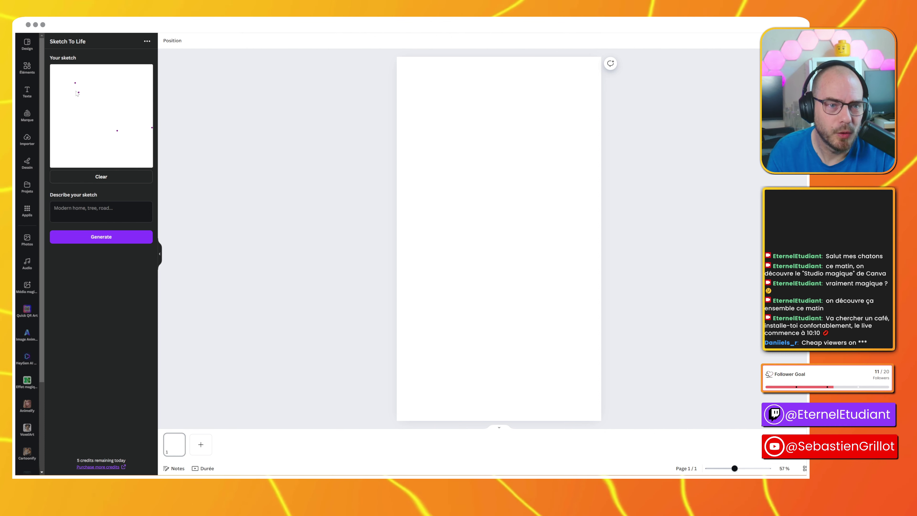
pyautogui.moveTo(66, 104)
pyautogui.mouseDown()
pyautogui.moveTo(99, 82)
pyautogui.moveTo(68, 109)
pyautogui.moveTo(81, 105)
pyautogui.moveTo(69, 112)
pyautogui.moveTo(76, 119)
pyautogui.moveTo(109, 115)
pyautogui.mouseUp()
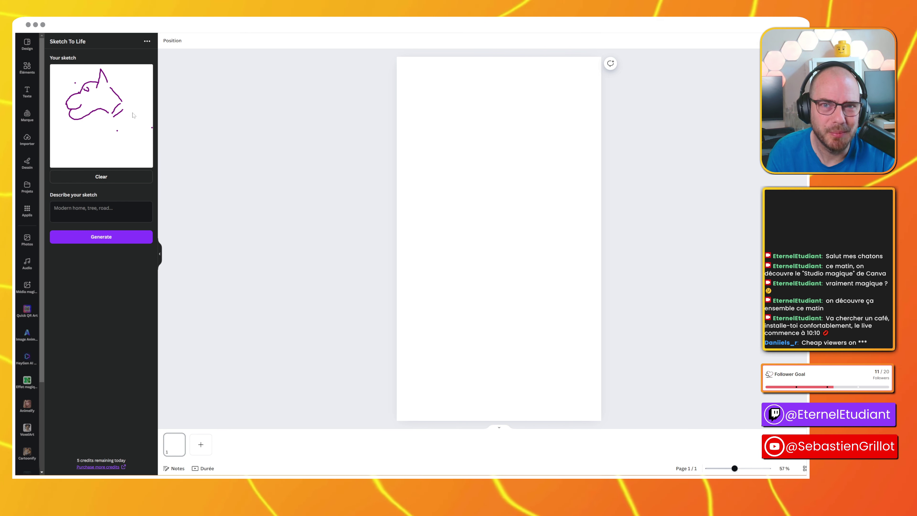
pyautogui.moveTo(133, 112)
pyautogui.mouseDown()
pyautogui.moveTo(115, 118)
pyautogui.moveTo(92, 164)
pyautogui.moveTo(152, 123)
pyautogui.mouseUp()
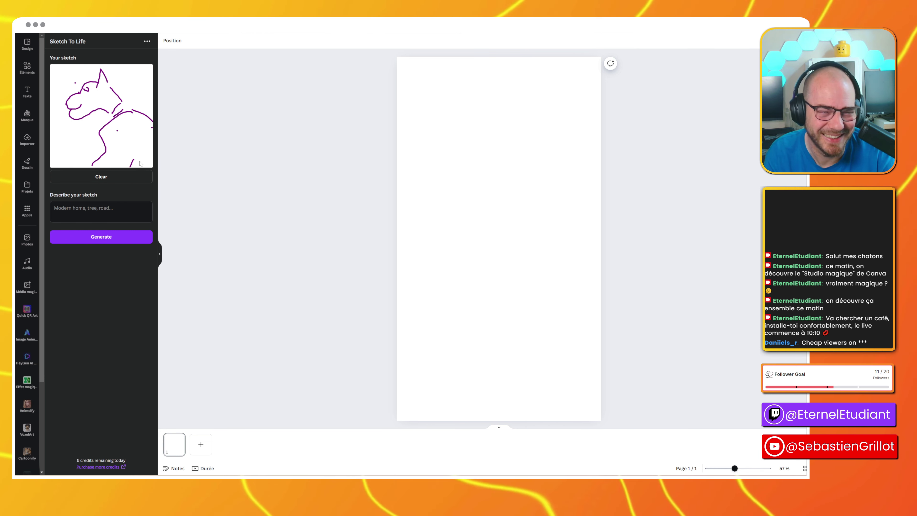
pyautogui.moveTo(129, 167); pyautogui.dragTo(135, 159)
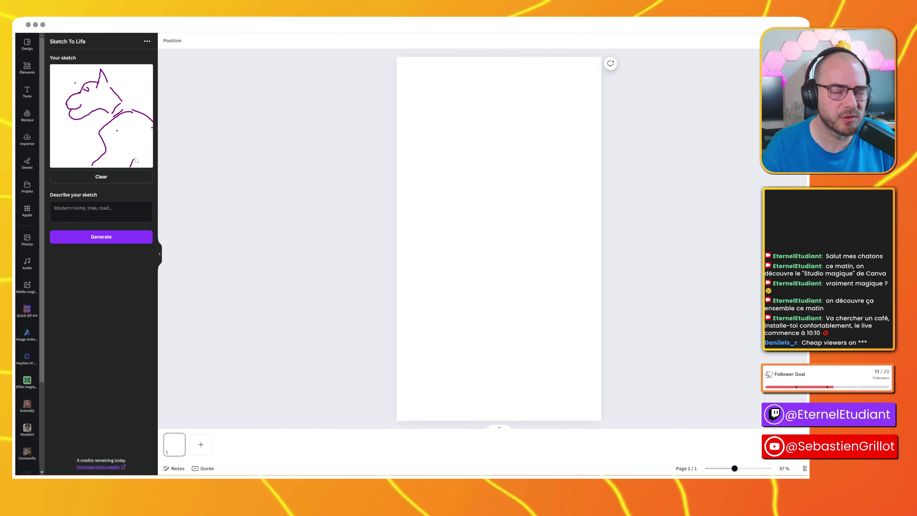
pyautogui.click(90, 210)
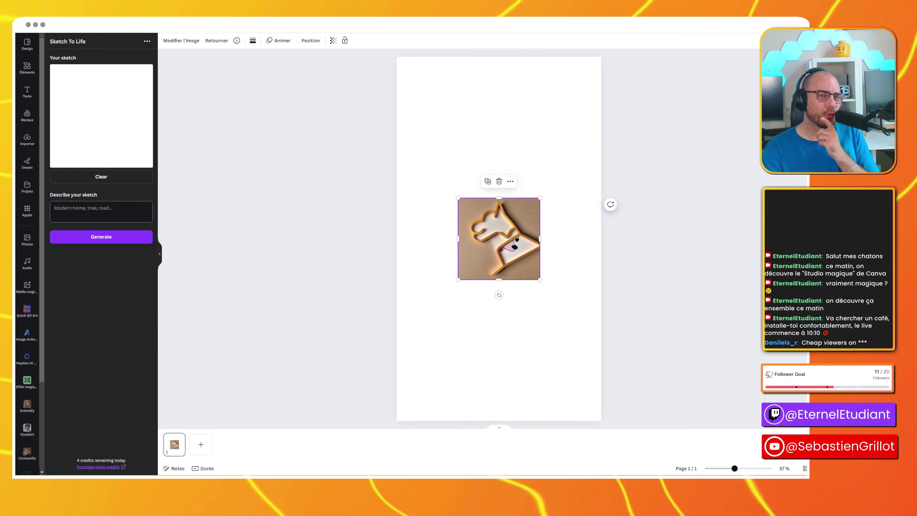
# Generate boat images from new hand-drawn sketches in Sketch To Life
pyautogui.moveTo(83, 107); pyautogui.dragTo(127, 116)
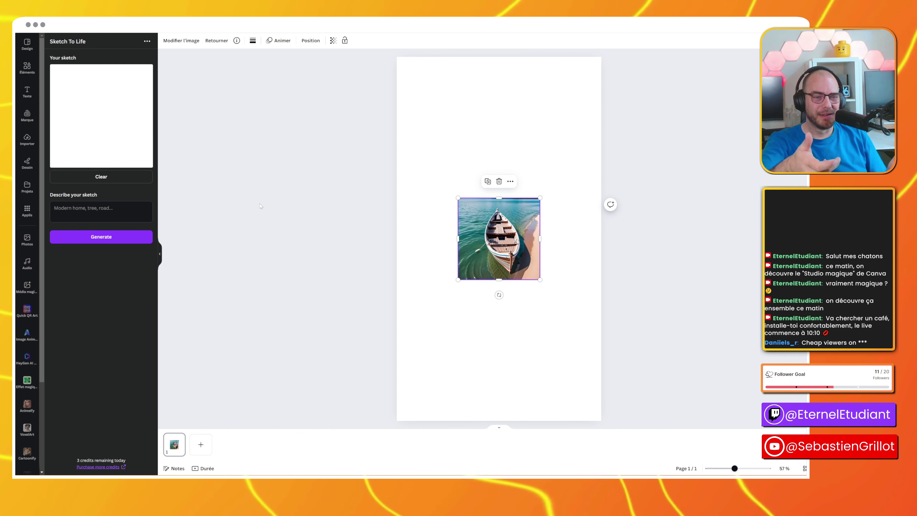
pyautogui.click(101, 211)
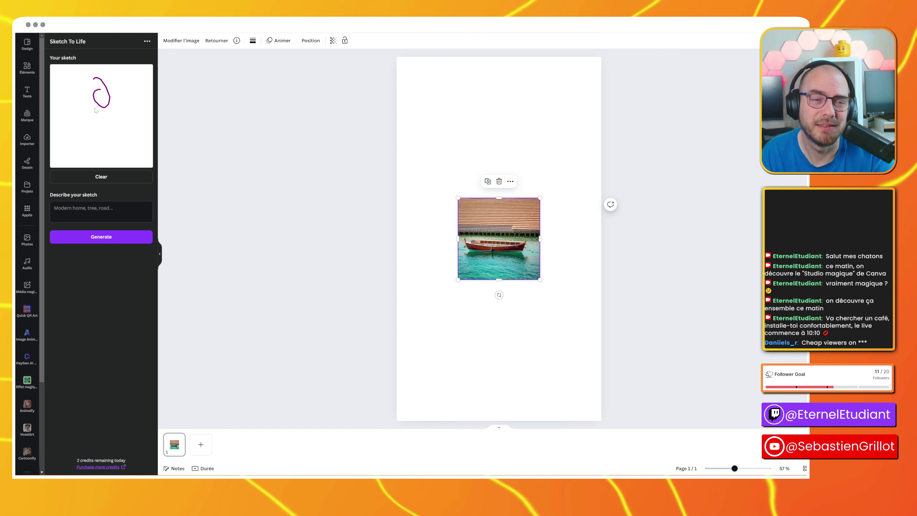
pyautogui.moveTo(96, 115); pyautogui.dragTo(93, 151)
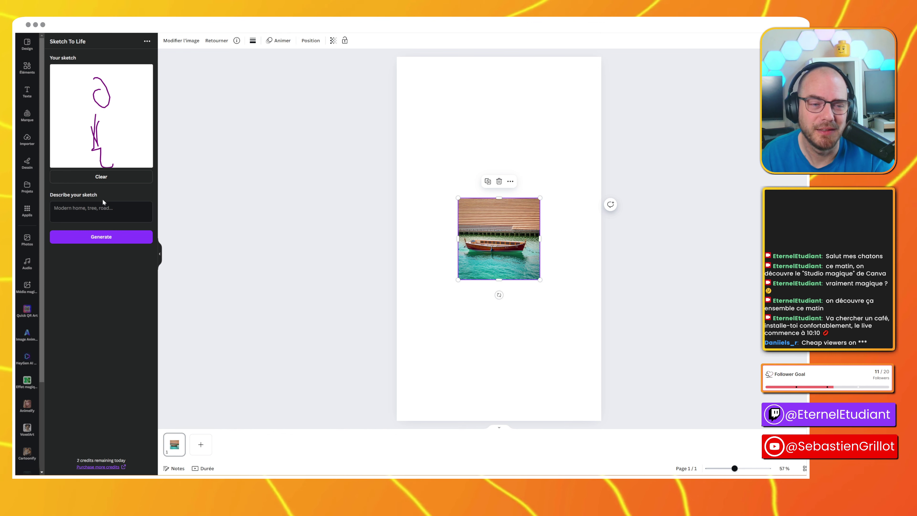
pyautogui.click(103, 209)
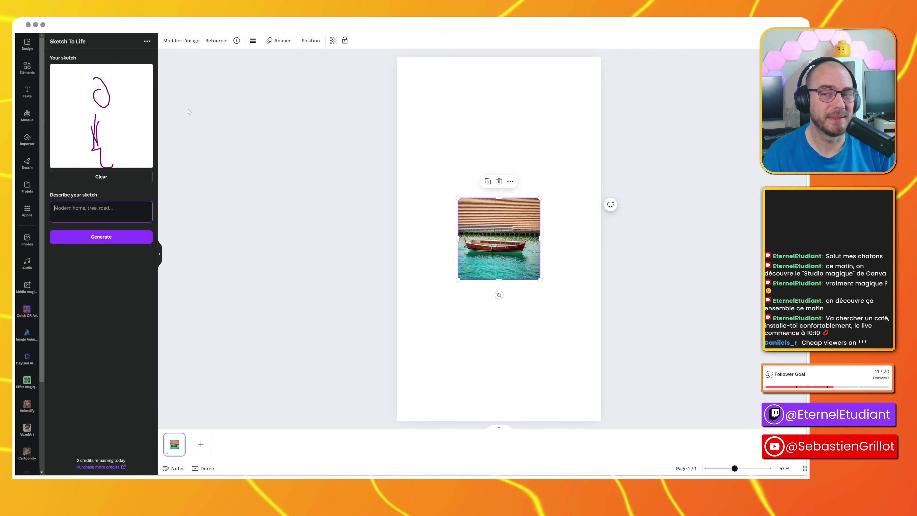
pyautogui.hotkey('ctrl', 'shift', 'Tab')
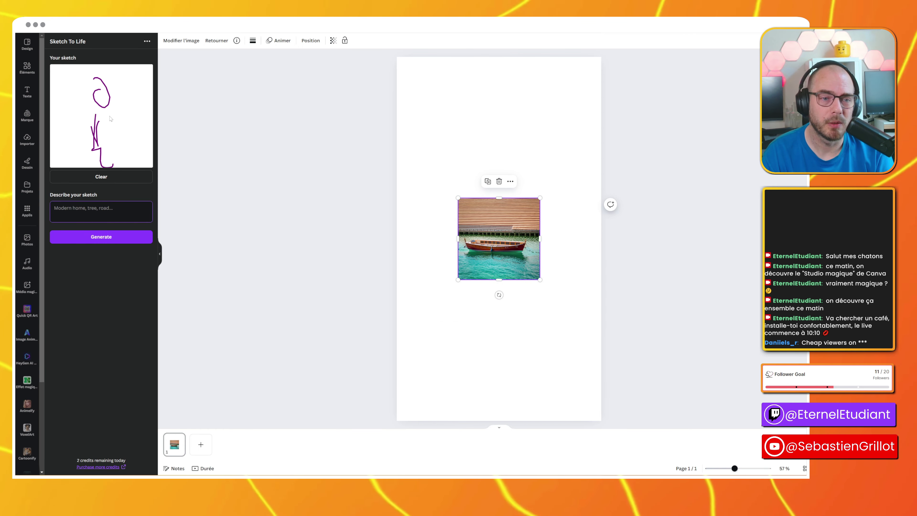
pyautogui.click(102, 176)
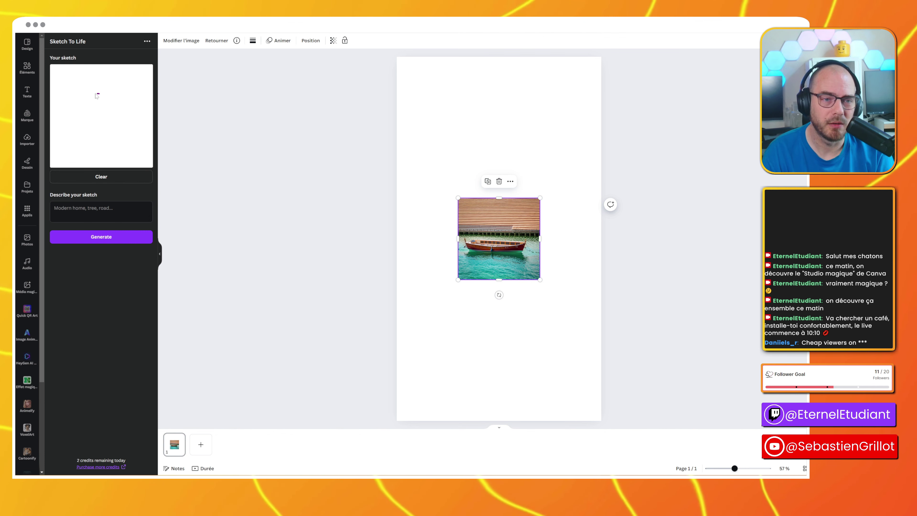
# Sketch an ice cream cone, describe it as "an icecream" and generate the image
pyautogui.moveTo(91, 97)
pyautogui.mouseDown()
pyautogui.moveTo(111, 109)
pyautogui.moveTo(116, 99)
pyautogui.moveTo(109, 95)
pyautogui.moveTo(102, 142)
pyautogui.moveTo(115, 104)
pyautogui.mouseUp()
pyautogui.click(101, 209)
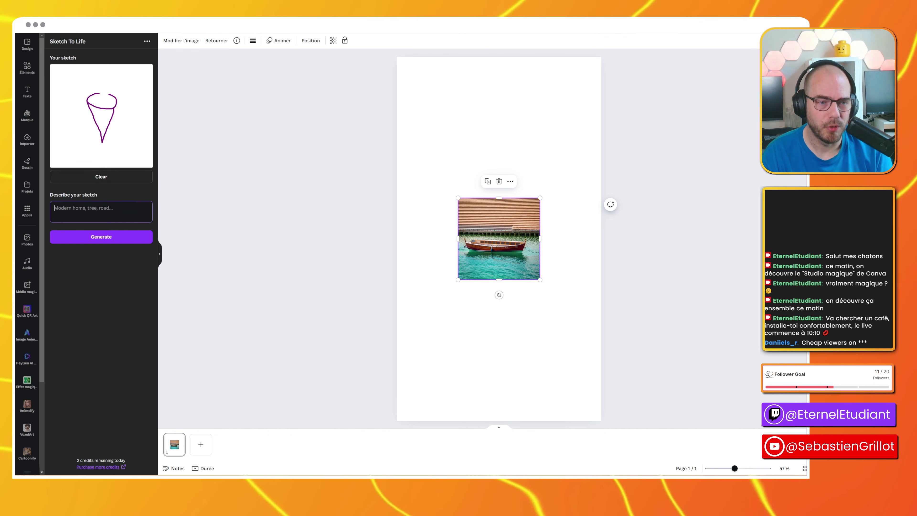
pyautogui.write('an icecream')
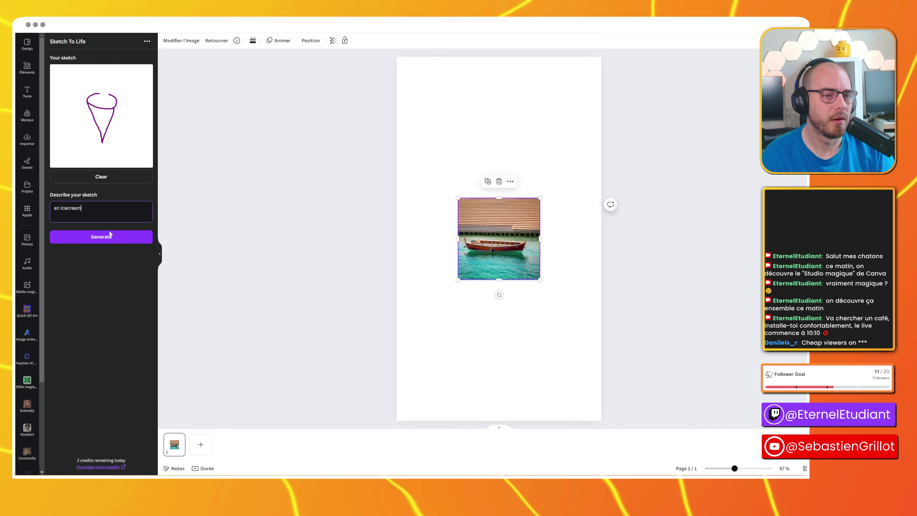
pyautogui.click(110, 234)
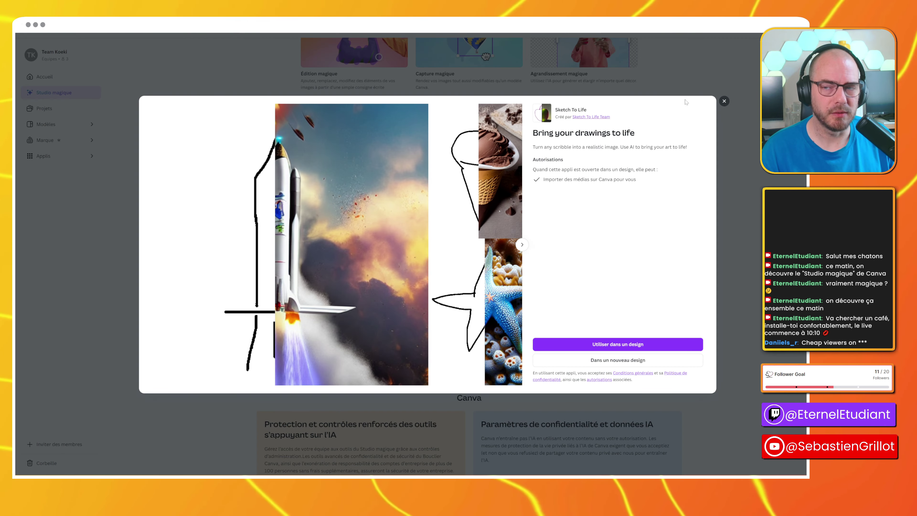
# Close the Sketch To Life details and review the tools and AI apps presented on the Studio magique page
pyautogui.click(724, 101)
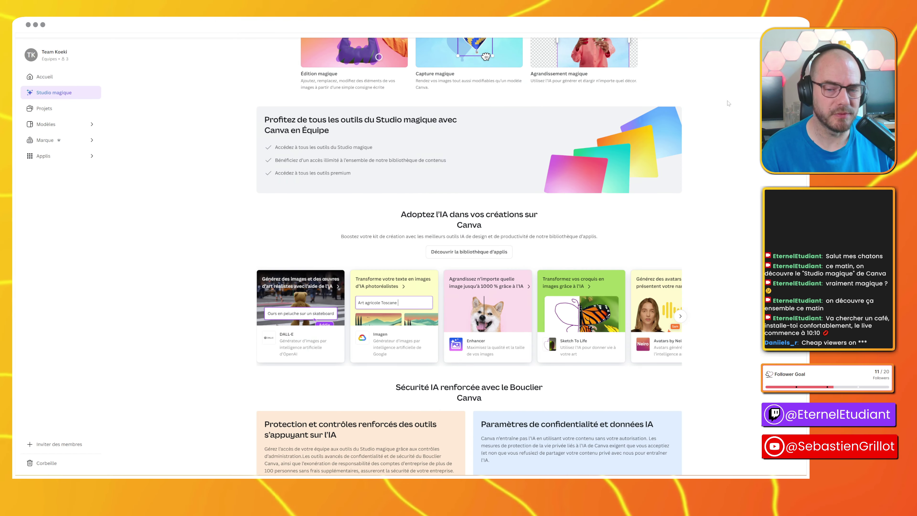
pyautogui.scroll(4, 625, 220)
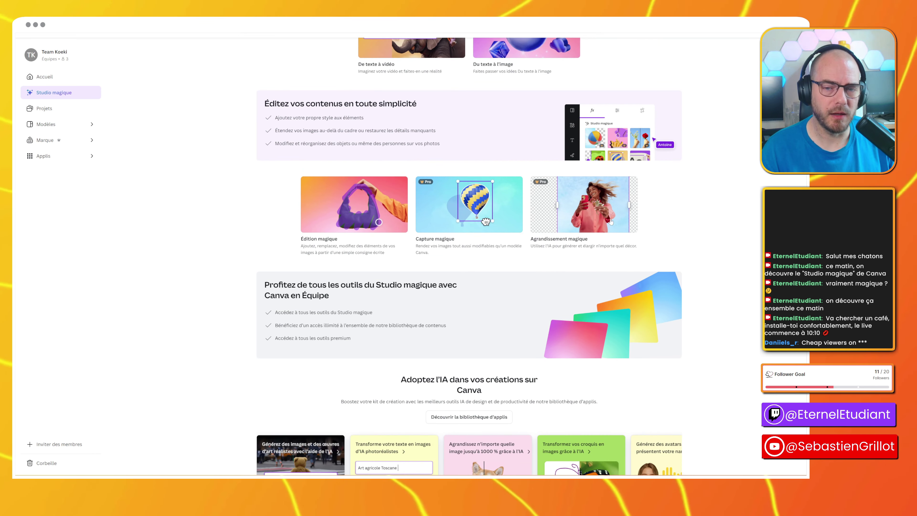
pyautogui.scroll(8, 610, 221)
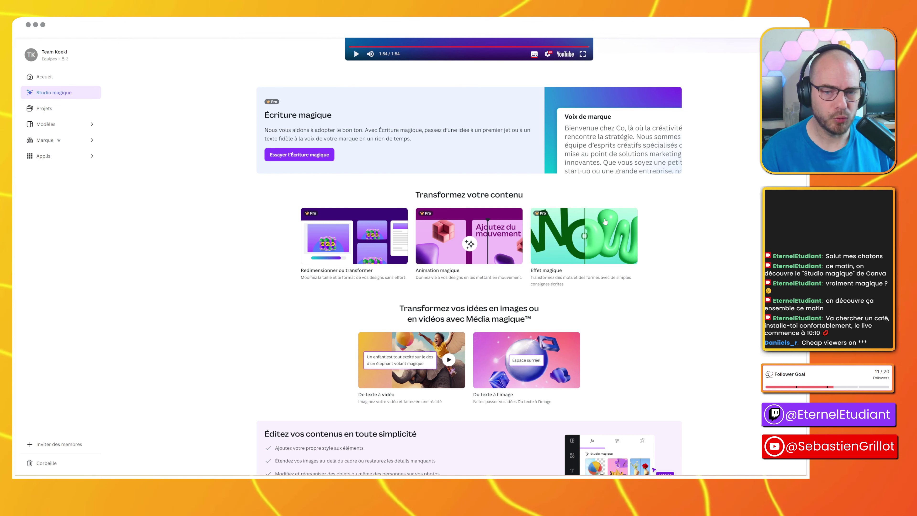
pyautogui.scroll(-2, 605, 221)
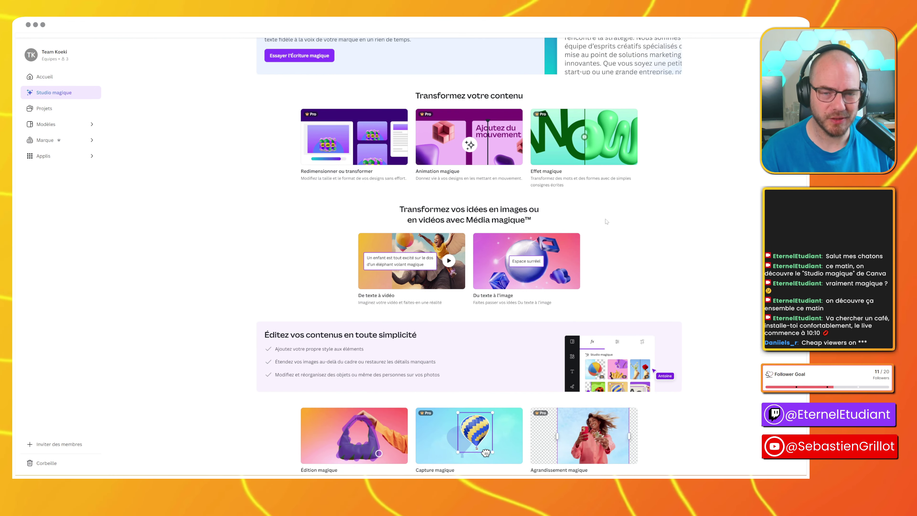
pyautogui.scroll(-2, 606, 221)
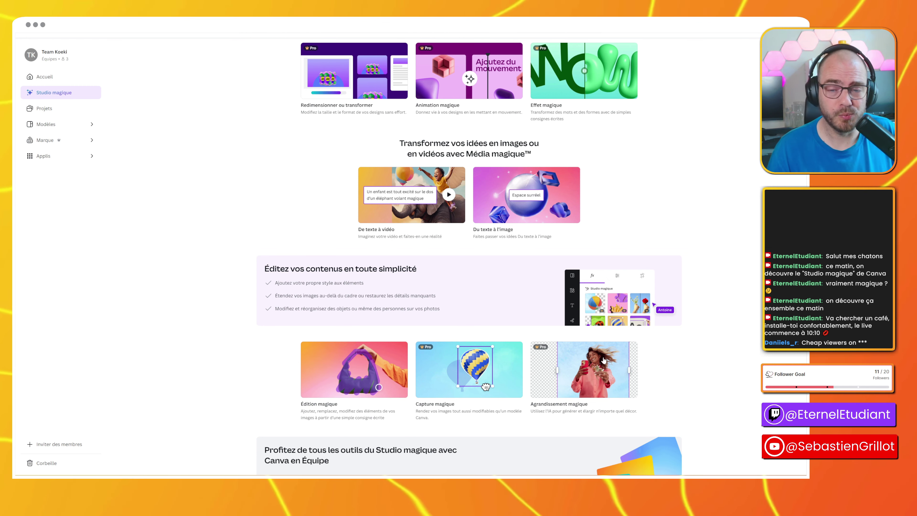
pyautogui.scroll(4, 603, 361)
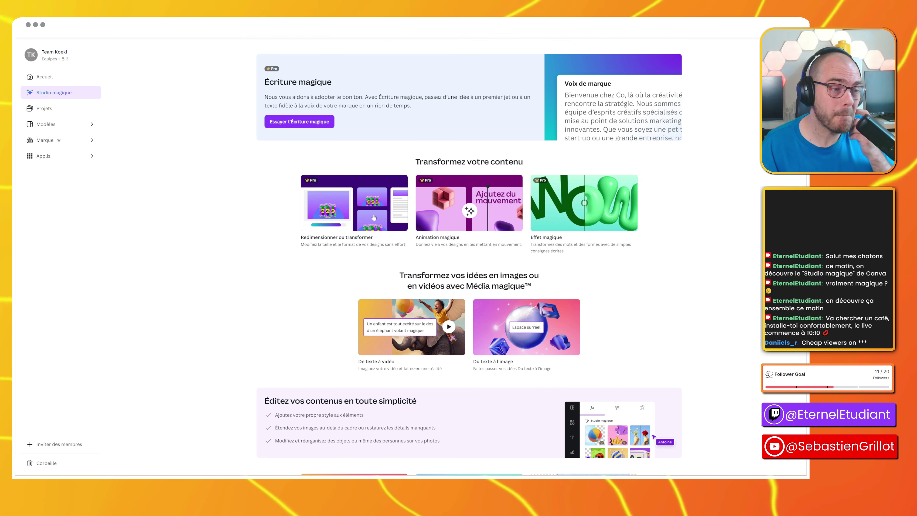
pyautogui.scroll(-12, 402, 248)
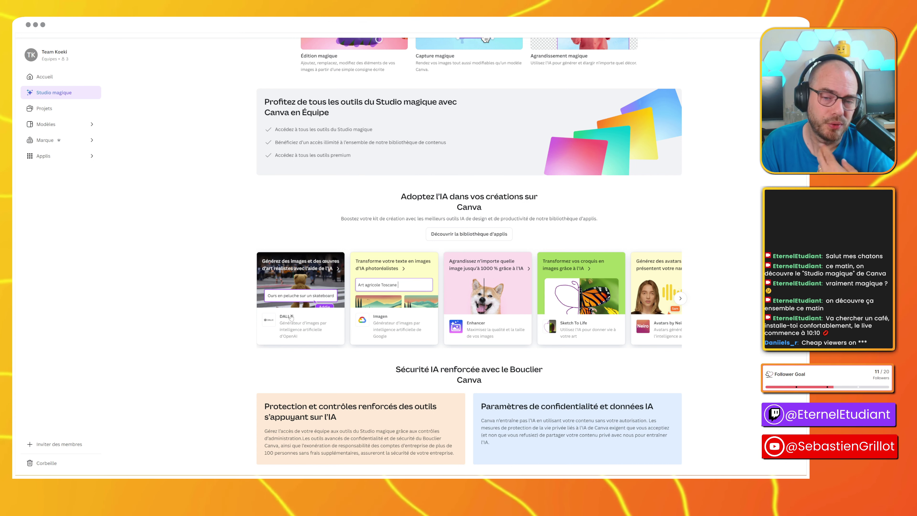
# Open the Imagen app in a new design with custom dimensions of 1080 × 1920 px
pyautogui.click(393, 304)
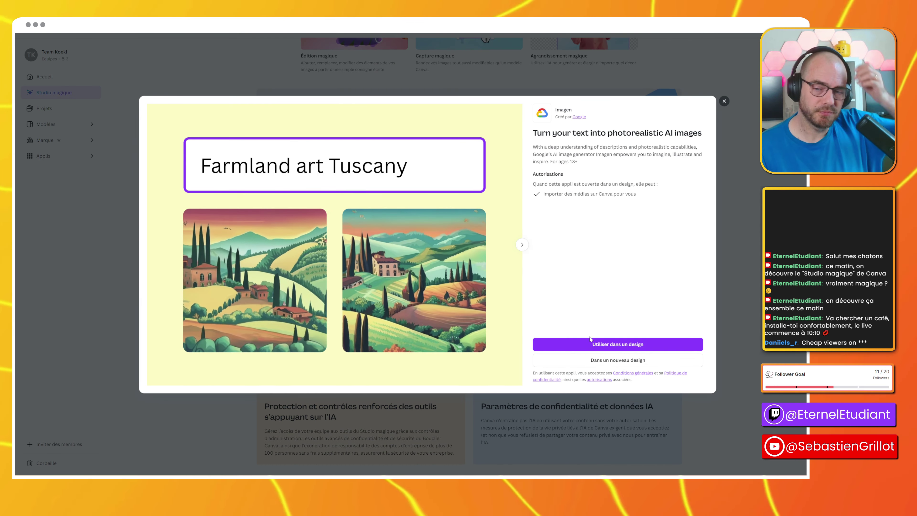
pyautogui.click(600, 342)
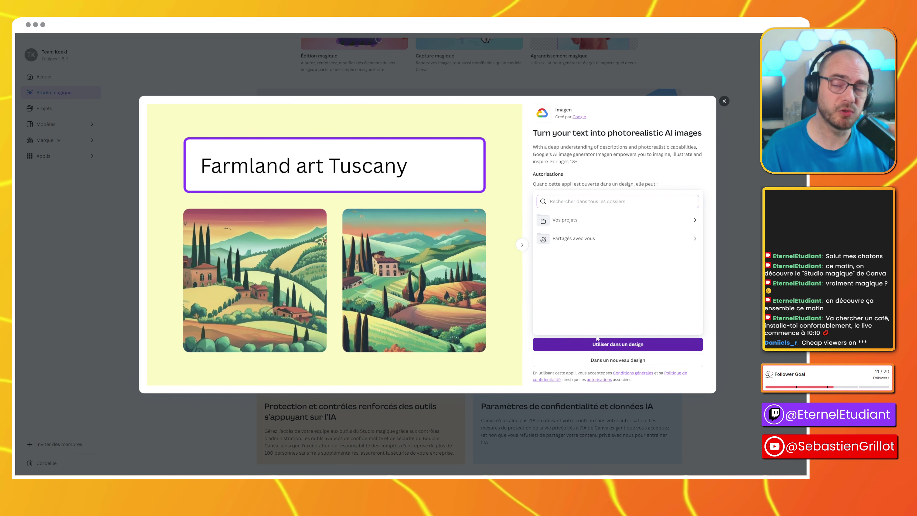
pyautogui.click(585, 360)
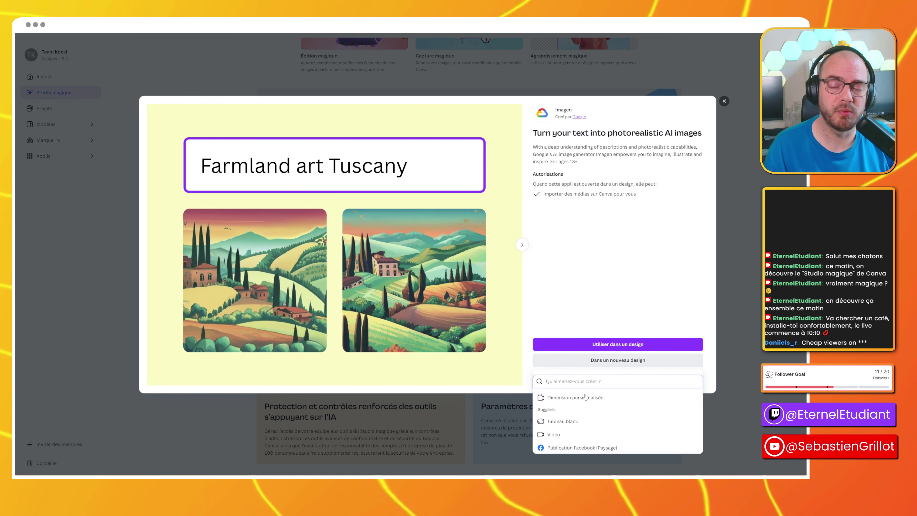
pyautogui.click(574, 397)
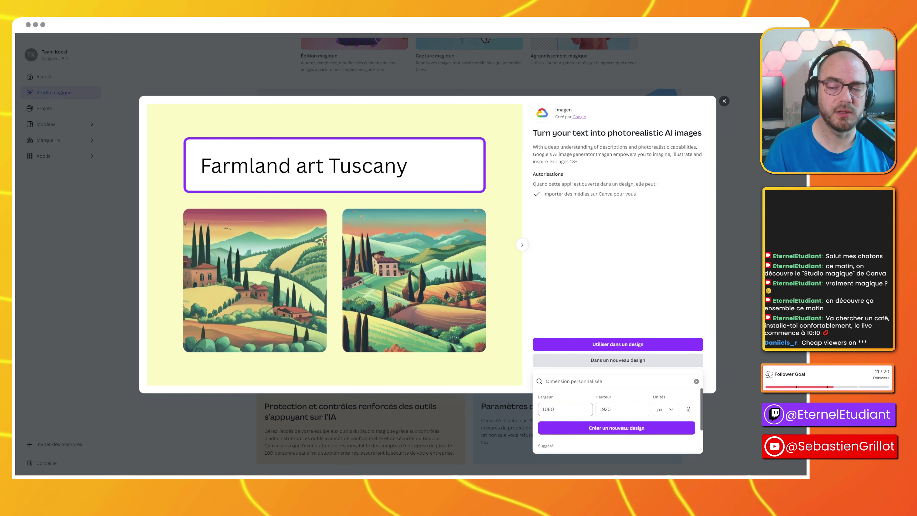
pyautogui.click(584, 424)
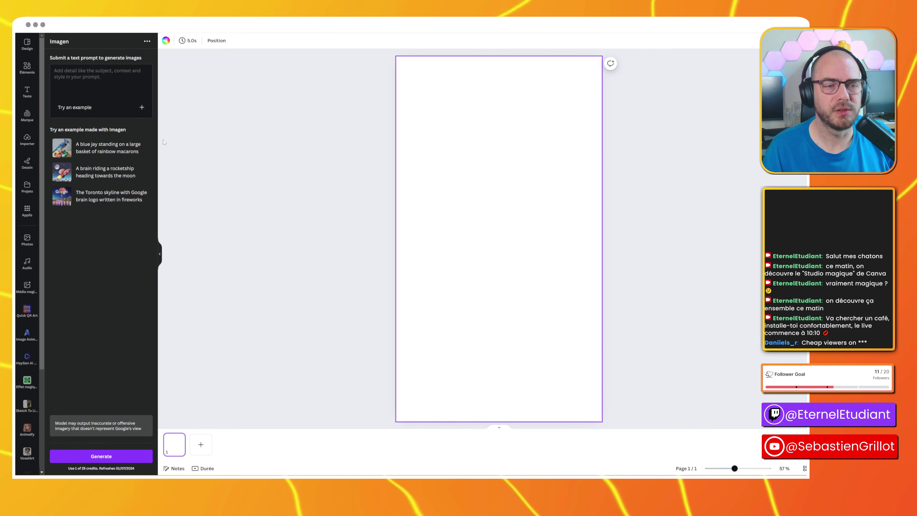
# Generate images from the example prompt "A blue jay standing on a large basket of rainbow macarons" and place the first one enlarged on the page
pyautogui.click(119, 146)
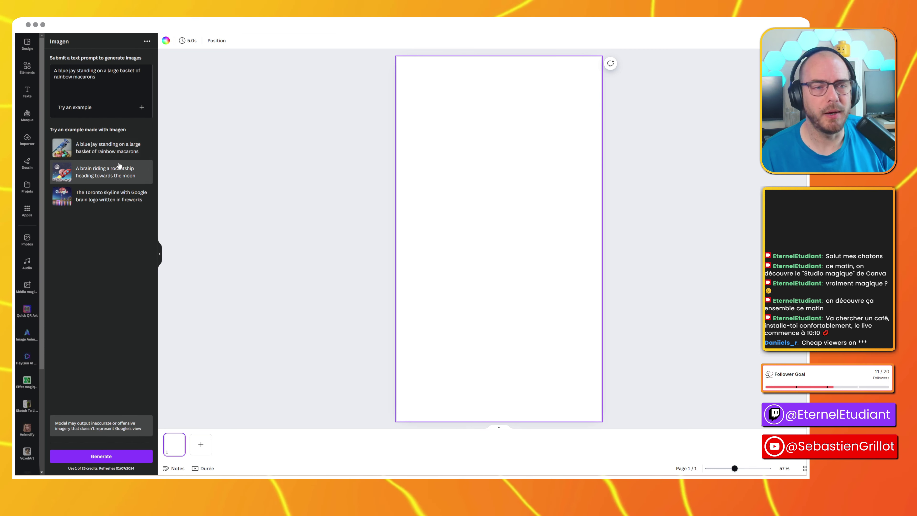
pyautogui.click(122, 451)
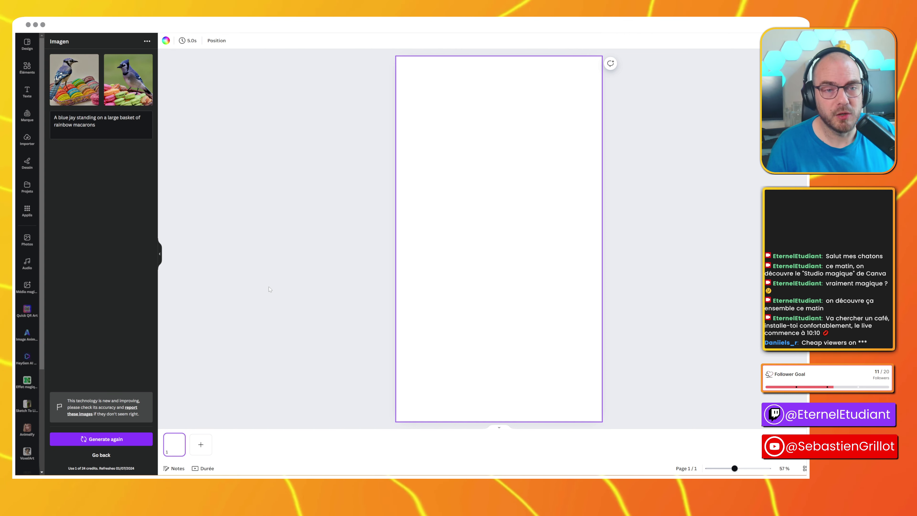
pyautogui.click(64, 101)
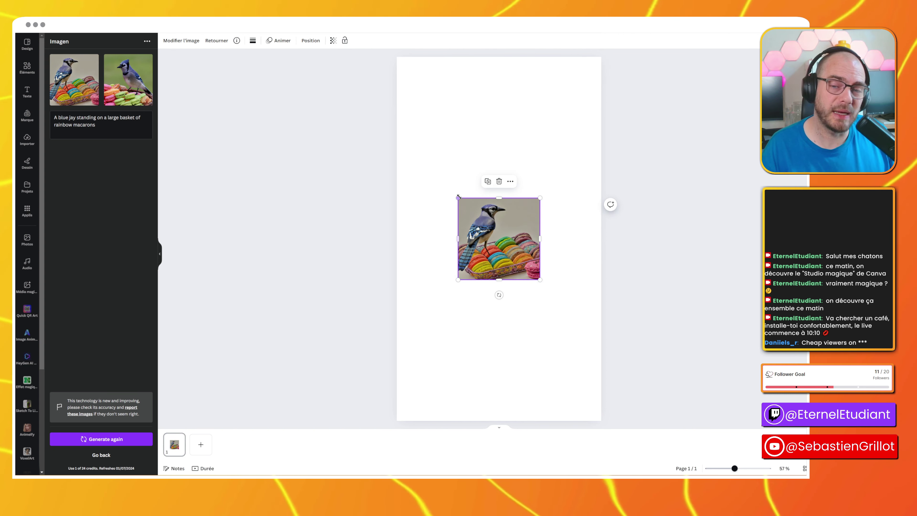
pyautogui.moveTo(458, 198); pyautogui.dragTo(336, 76)
pyautogui.moveTo(496, 222); pyautogui.dragTo(540, 270)
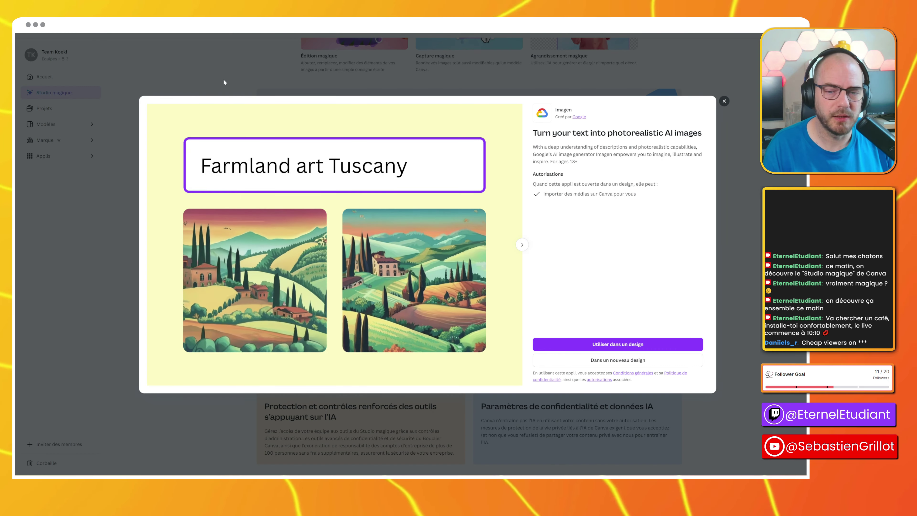
# Close the Imagen details and open the Enhancer app's details, choosing to use it in an existing design
pyautogui.click(723, 101)
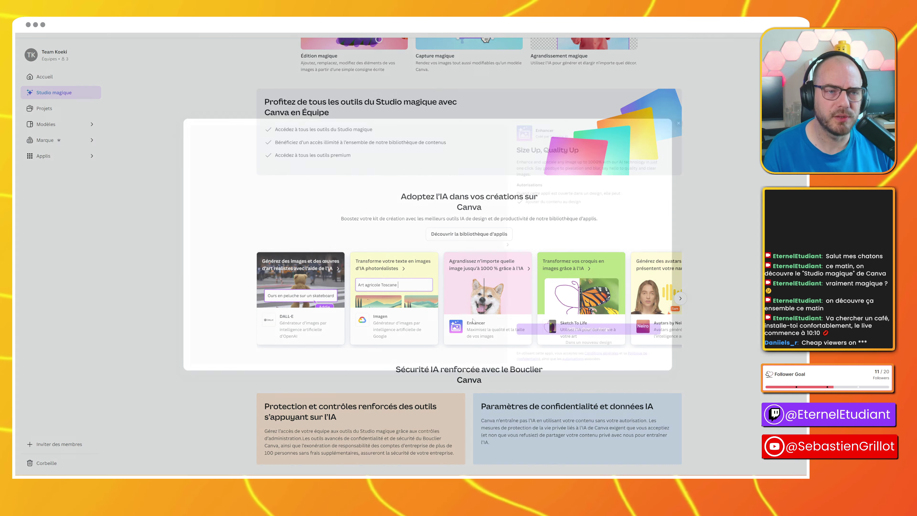
pyautogui.click(475, 284)
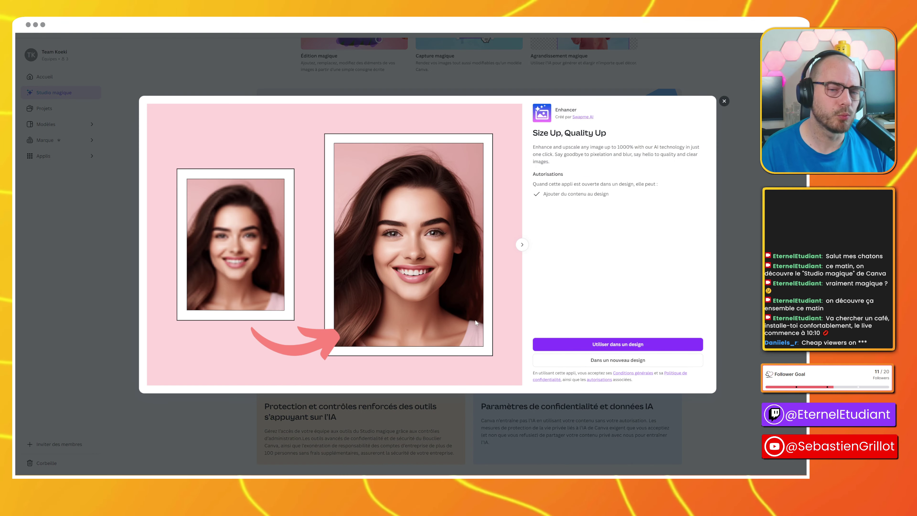
pyautogui.click(553, 343)
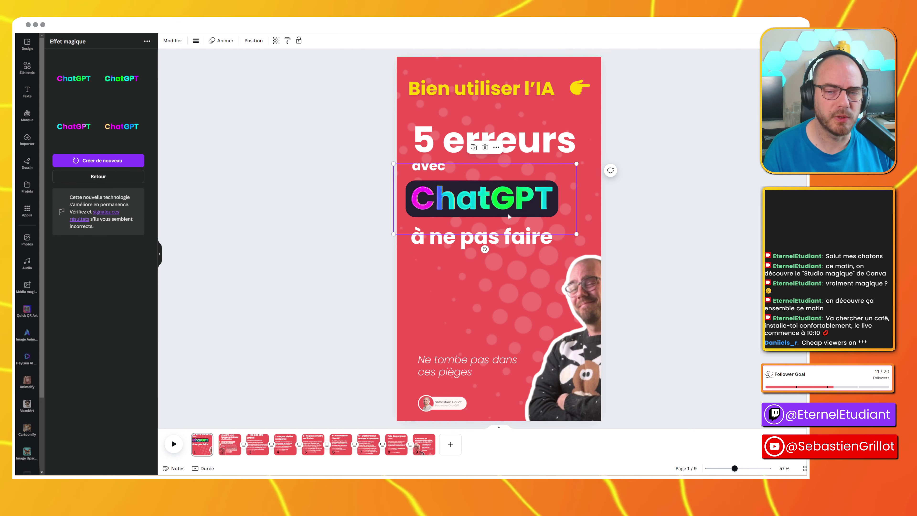
# Delete the title texts from page 1 of the ChatGPT design and place the man's cut-out photo enlarged in the page's centre
pyautogui.moveTo(341, 87); pyautogui.dragTo(661, 247)
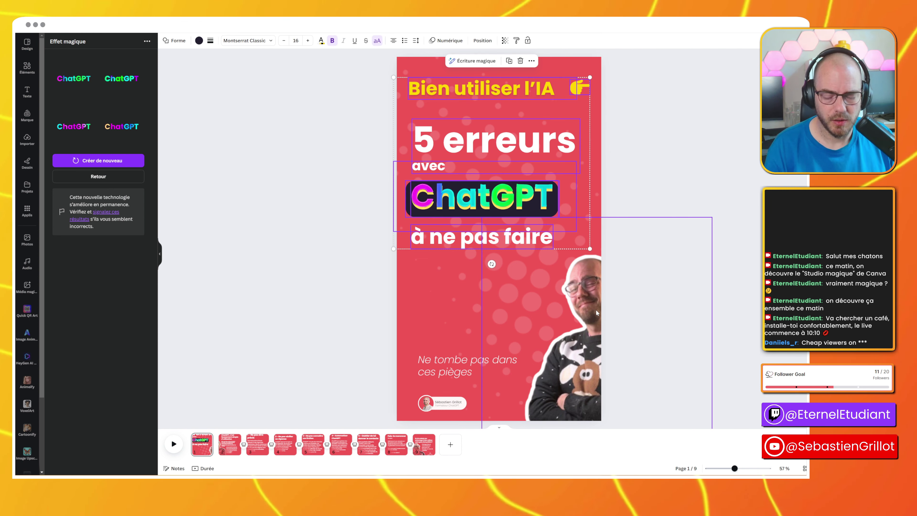
pyautogui.press('Delete')
pyautogui.moveTo(596, 309); pyautogui.dragTo(496, 257)
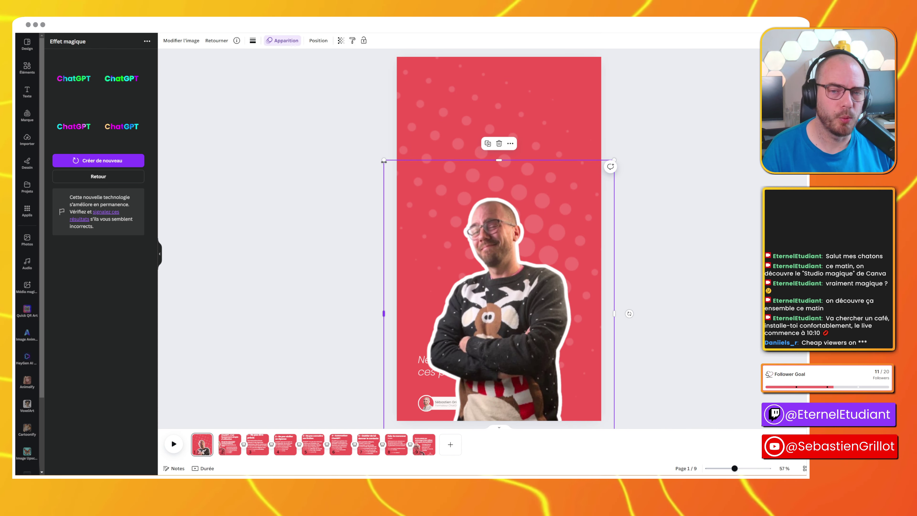
pyautogui.moveTo(383, 159); pyautogui.dragTo(343, 105)
pyautogui.moveTo(490, 248); pyautogui.dragTo(513, 246)
pyautogui.press('Escape')
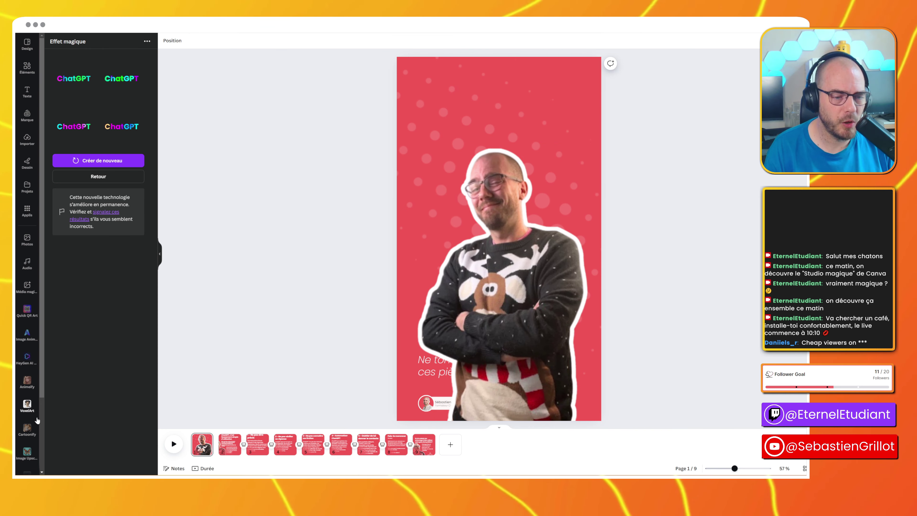
# Upscale the man's cut-out photo with the Image Upscaler app
pyautogui.click(36, 452)
pyautogui.click(530, 295)
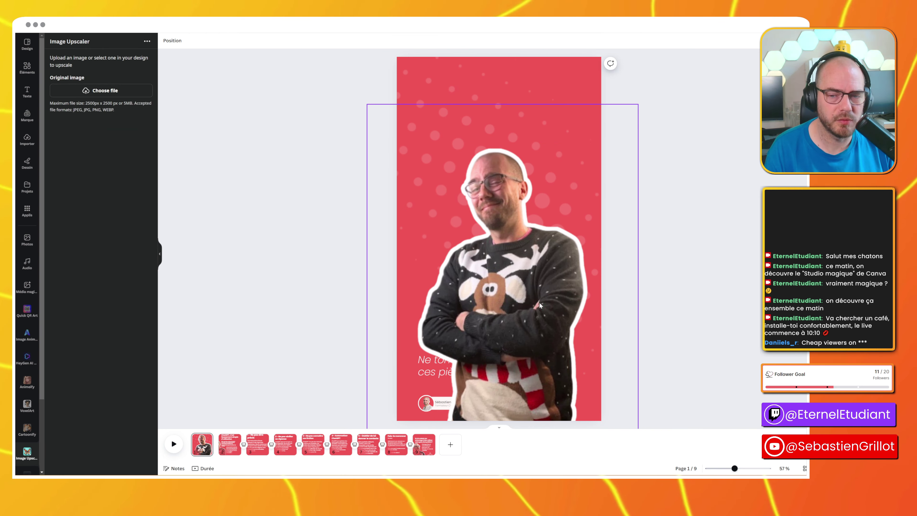
pyautogui.click(101, 190)
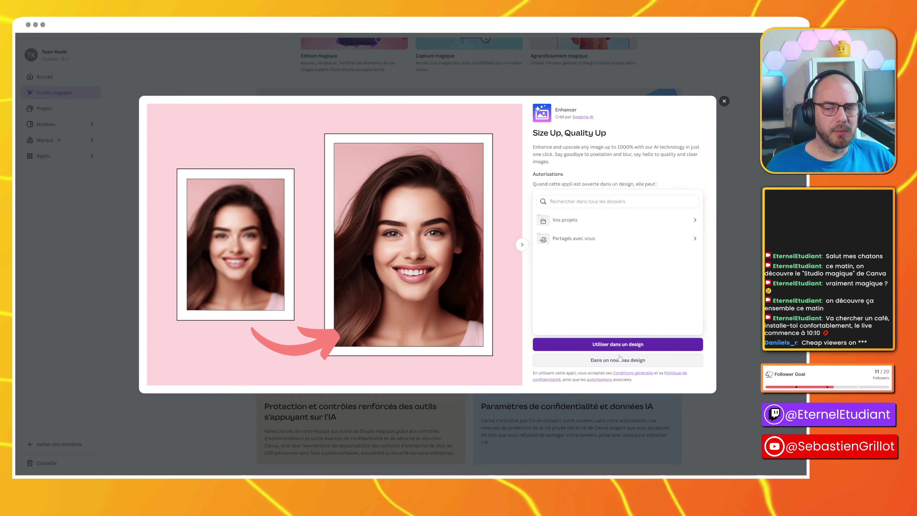
# Open the Enhancer app in a new design with custom dimensions of 1080 × 1920 px
pyautogui.click(620, 358)
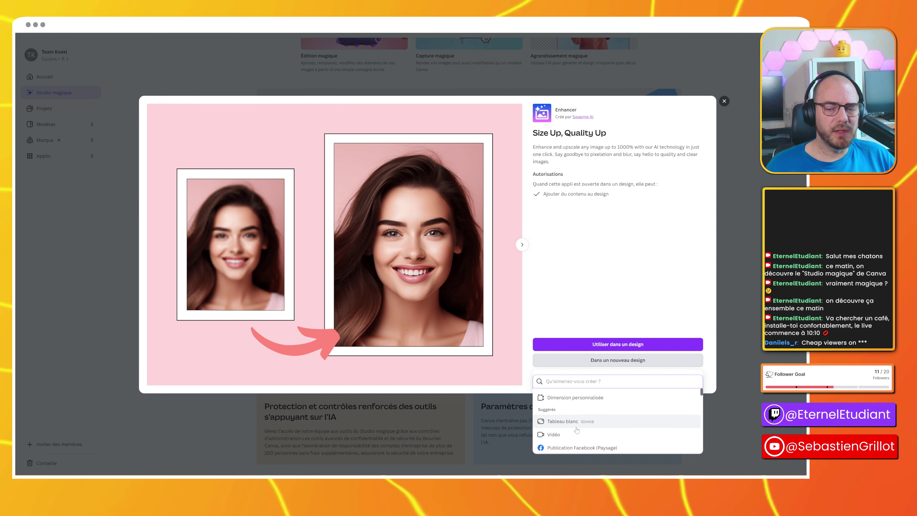
pyautogui.click(578, 397)
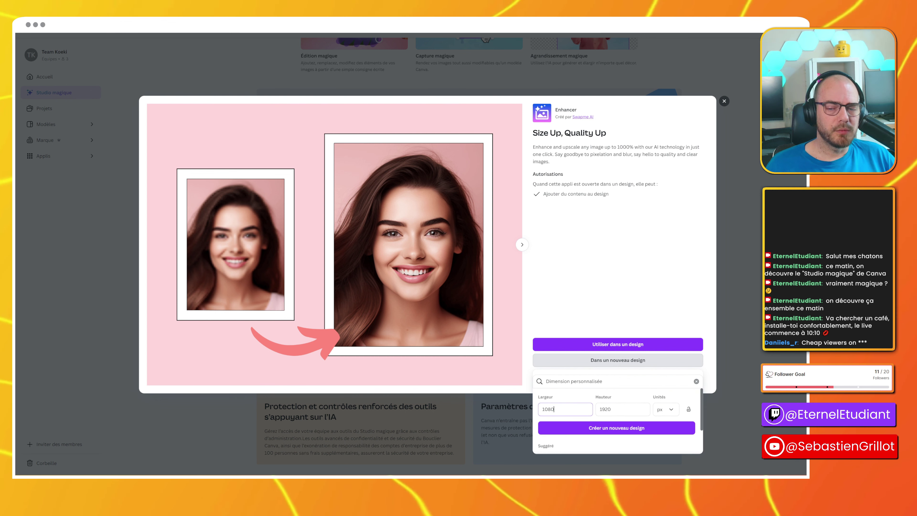
pyautogui.click(601, 426)
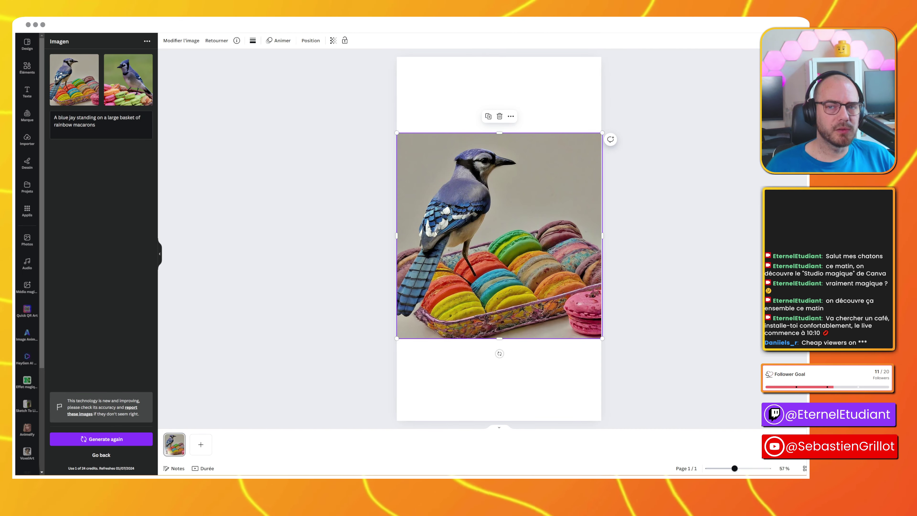
# Go through the open designs to return to the one with the upscaled photo
pyautogui.hotkey('ctrl', 'Tab')
pyautogui.hotkey('ctrl', 'Tab')
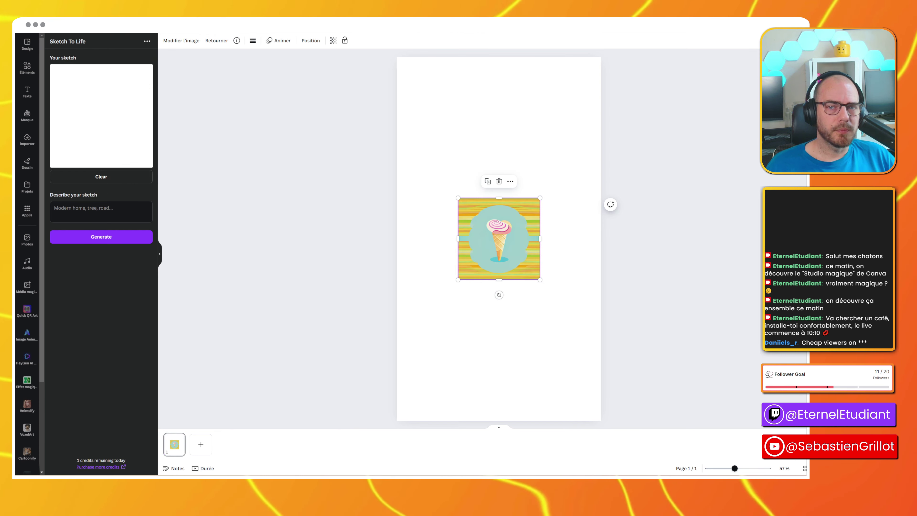
pyautogui.hotkey('ctrl', 'Tab')
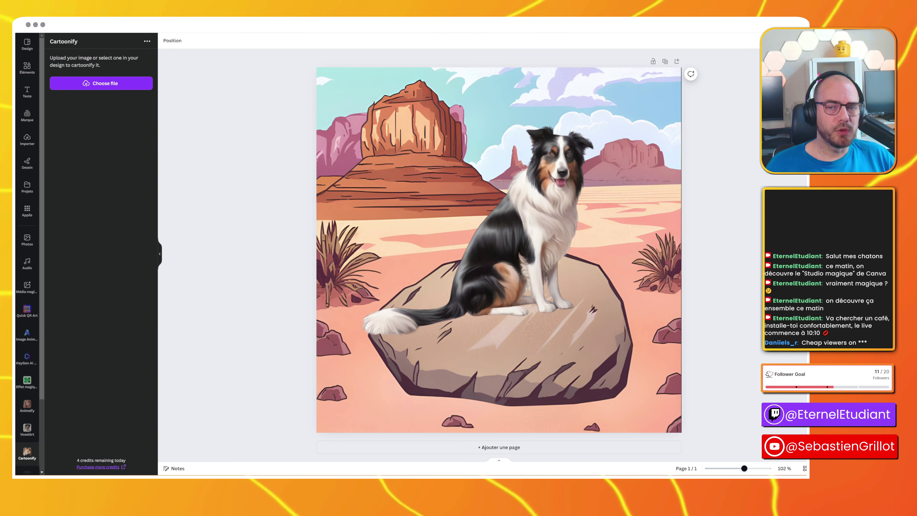
pyautogui.hotkey('ctrl', 'Tab')
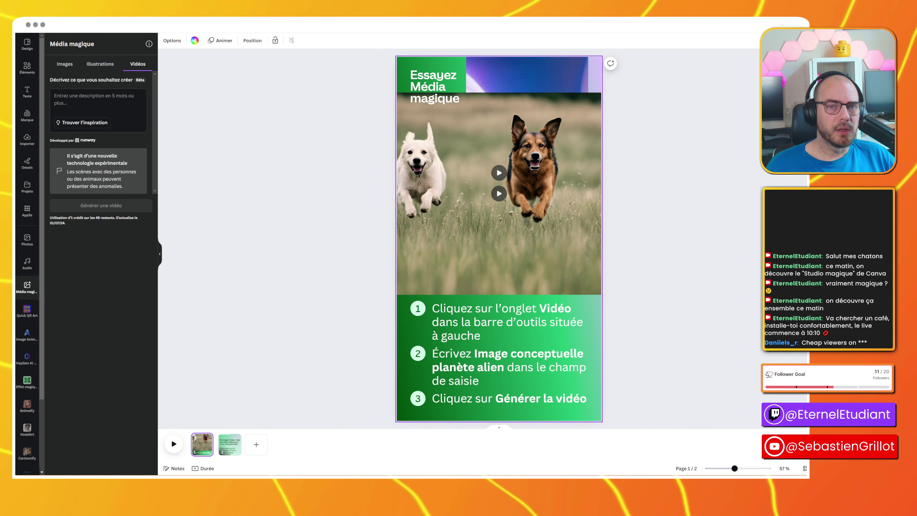
pyautogui.hotkey('ctrl', 'shift', 'Tab')
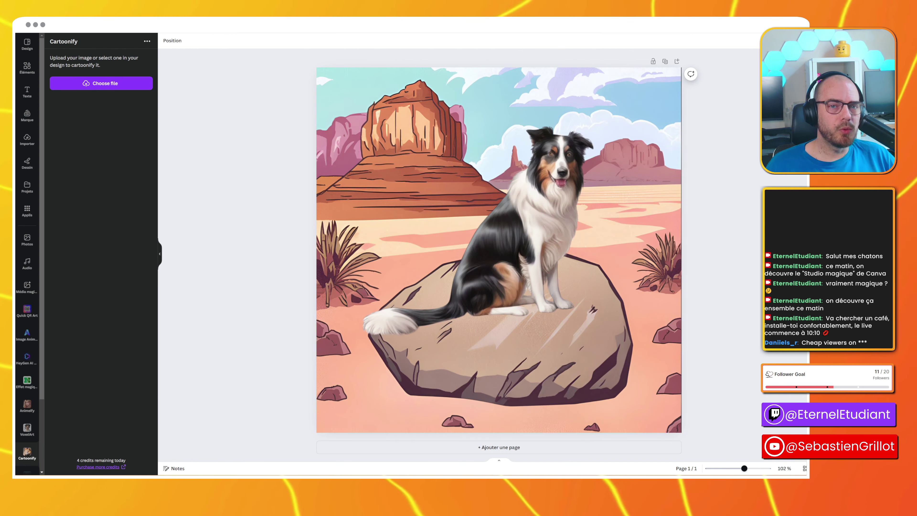
pyautogui.hotkey('ctrl', 'Tab')
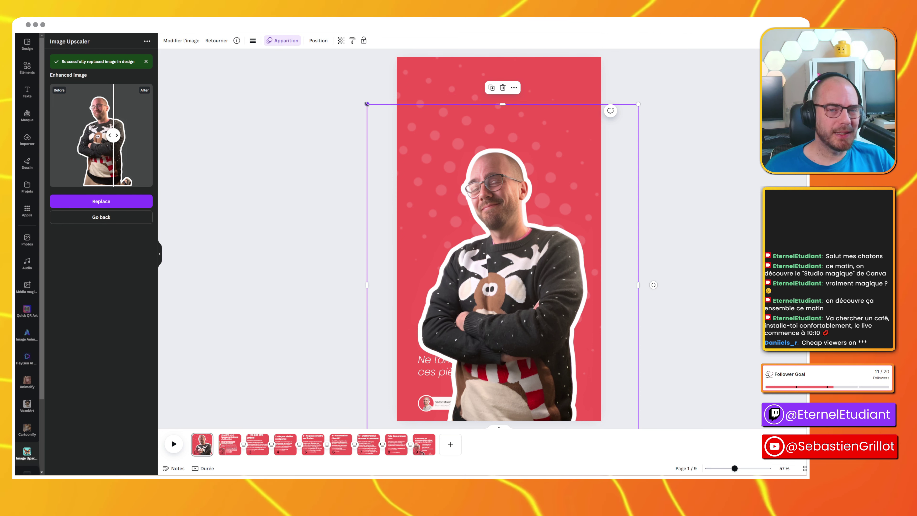
# Enlarge the upscaled photo beyond the page width and reposition it to examine its quality, undoing the last move
pyautogui.moveTo(366, 104); pyautogui.dragTo(173, 51)
pyautogui.moveTo(470, 191); pyautogui.dragTo(538, 313)
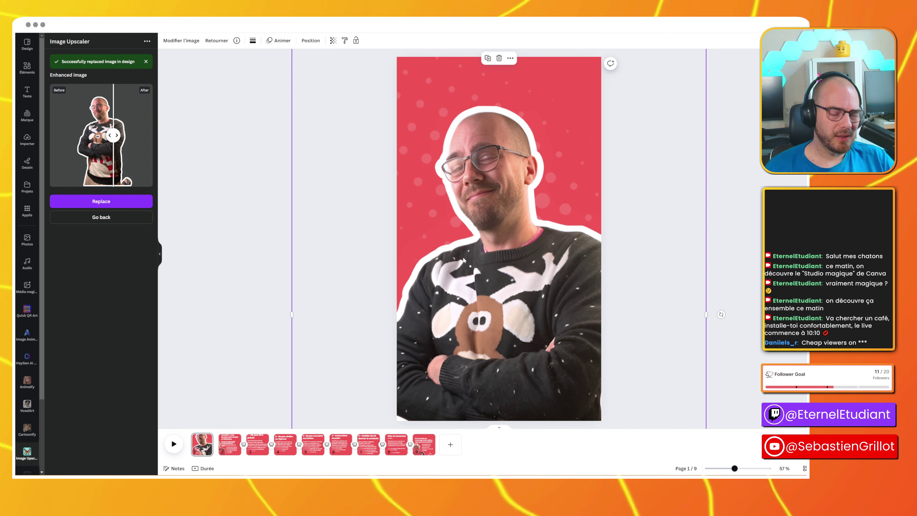
pyautogui.moveTo(482, 204); pyautogui.dragTo(489, 270)
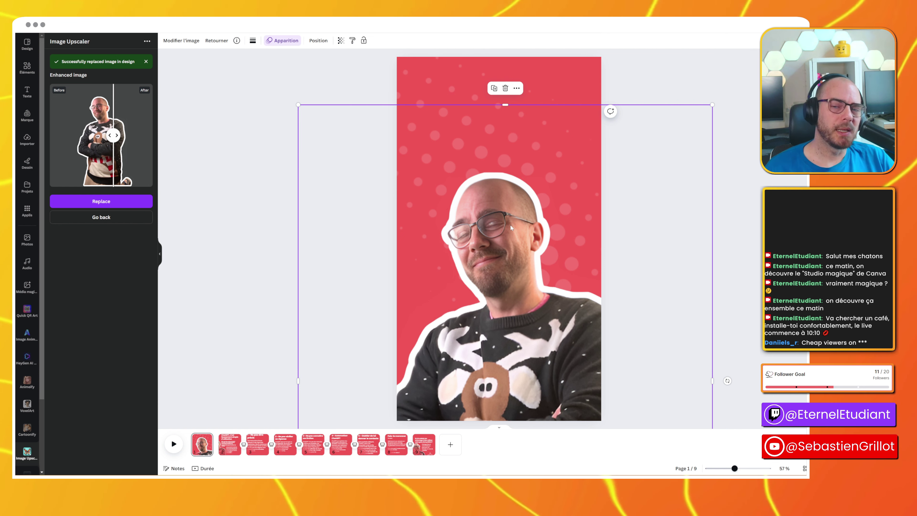
pyautogui.moveTo(524, 243); pyautogui.dragTo(523, 181)
pyautogui.hotkey('ctrl', 'z')
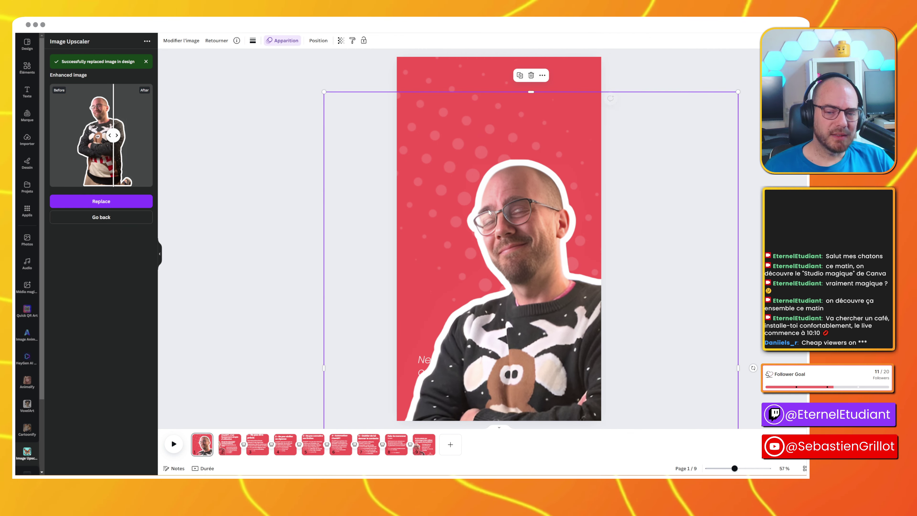
# Shrink the upscaled photo and move it over the lower part of page 1
pyautogui.click(322, 94)
pyautogui.click(325, 99)
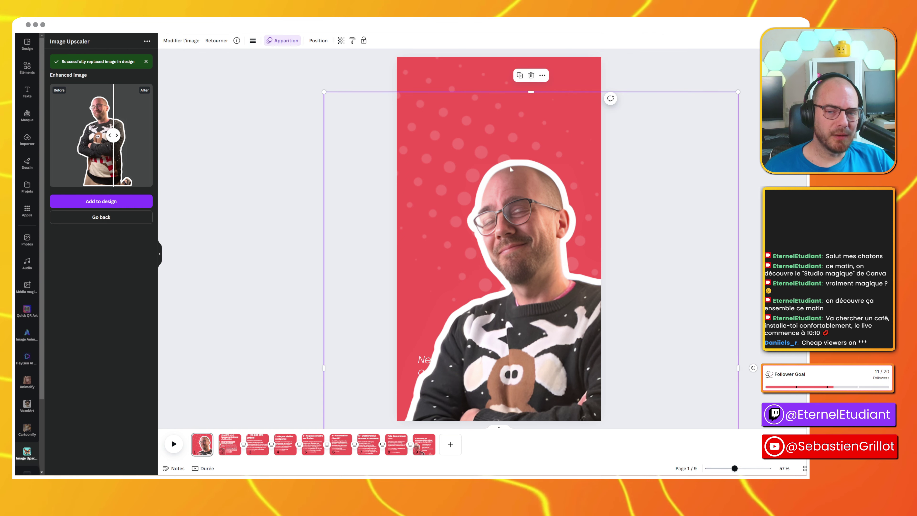
pyautogui.moveTo(325, 94); pyautogui.dragTo(483, 304)
pyautogui.moveTo(596, 367); pyautogui.dragTo(525, 189)
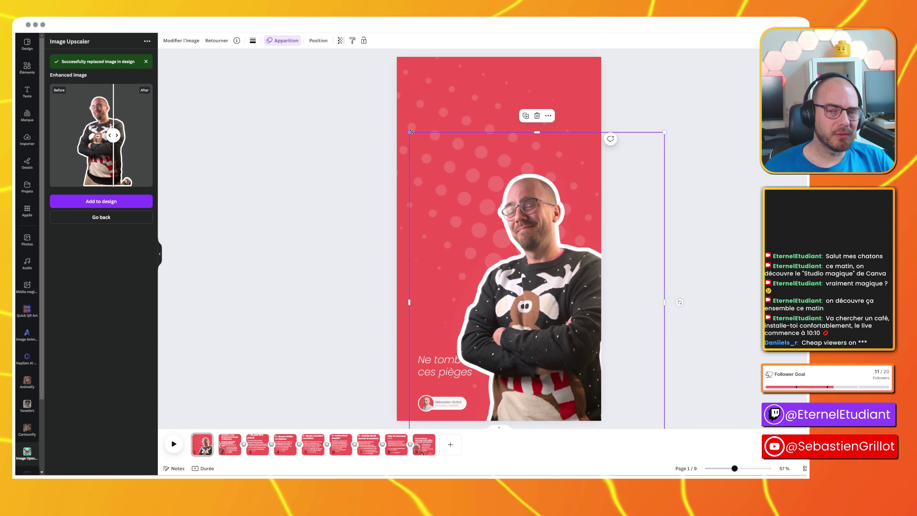
pyautogui.moveTo(409, 133); pyautogui.dragTo(453, 195)
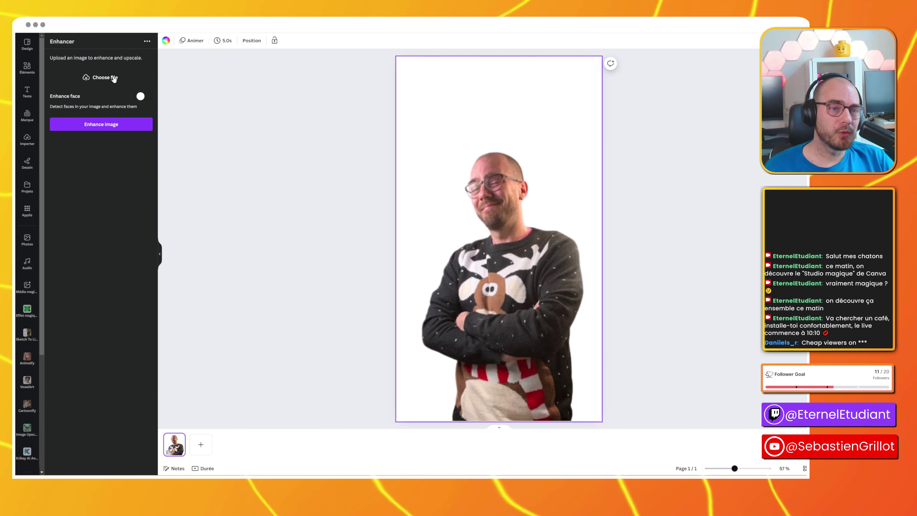
# Try to enhance the man's photo in the new design with the Enhancer app
pyautogui.click(104, 78)
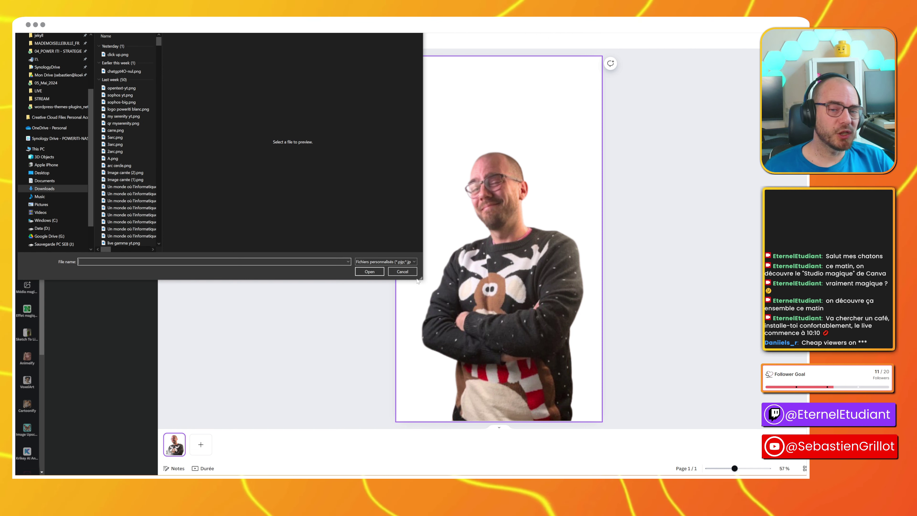
pyautogui.click(394, 273)
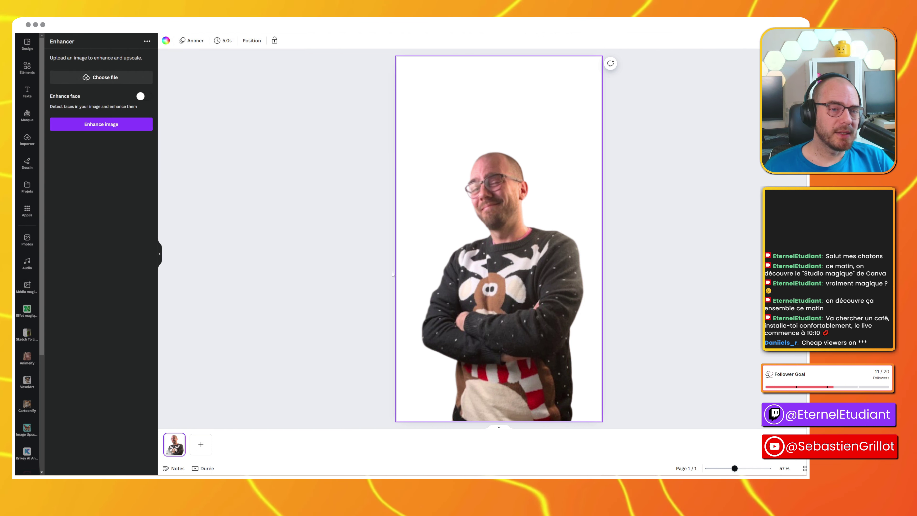
pyautogui.click(120, 125)
pyautogui.click(480, 230)
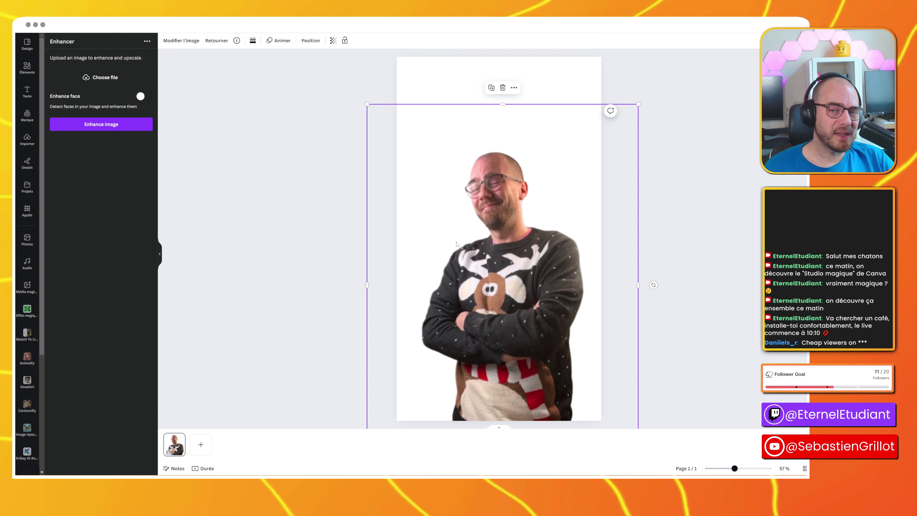
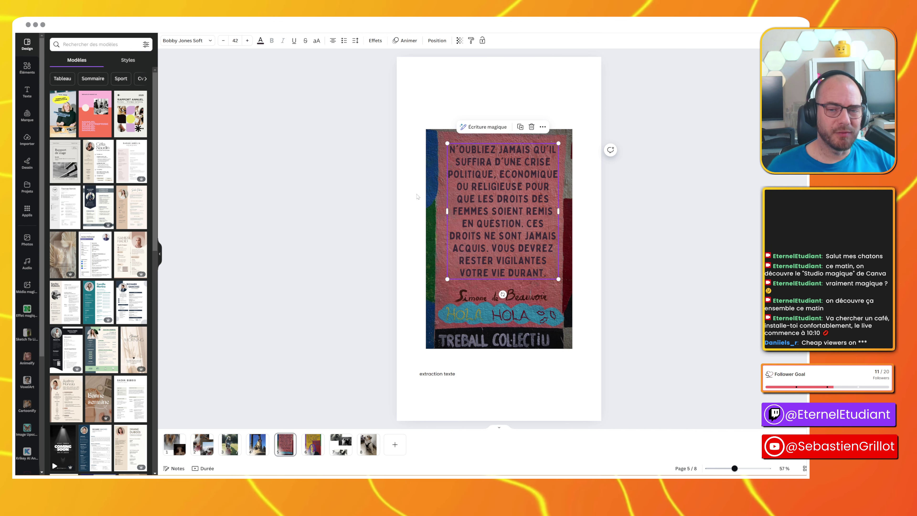
# Resize the text extracted from the wall photo on page 5 to font size 38.9, reposition it on the painted panel and examine it closely
pyautogui.moveTo(493, 190)
pyautogui.mouseDown()
pyautogui.moveTo(493, 134)
pyautogui.moveTo(493, 198)
pyautogui.mouseUp()
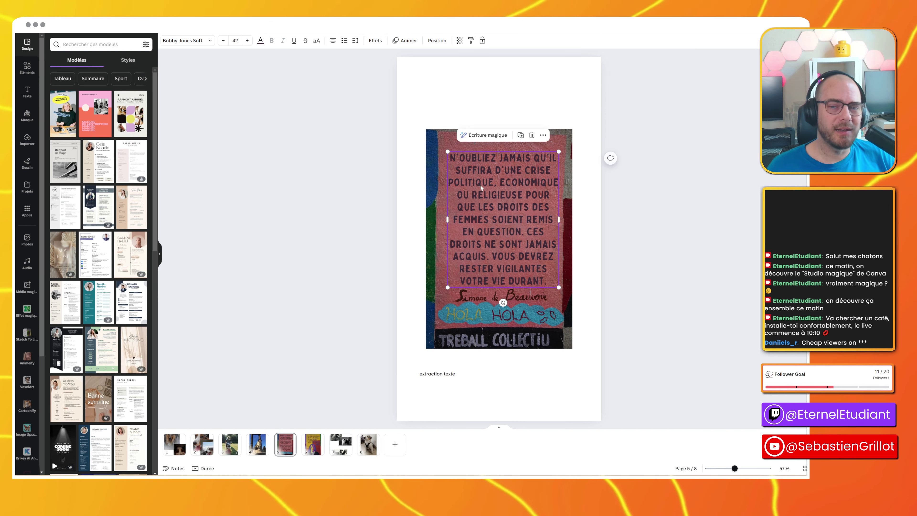
pyautogui.moveTo(448, 152); pyautogui.dragTo(477, 181)
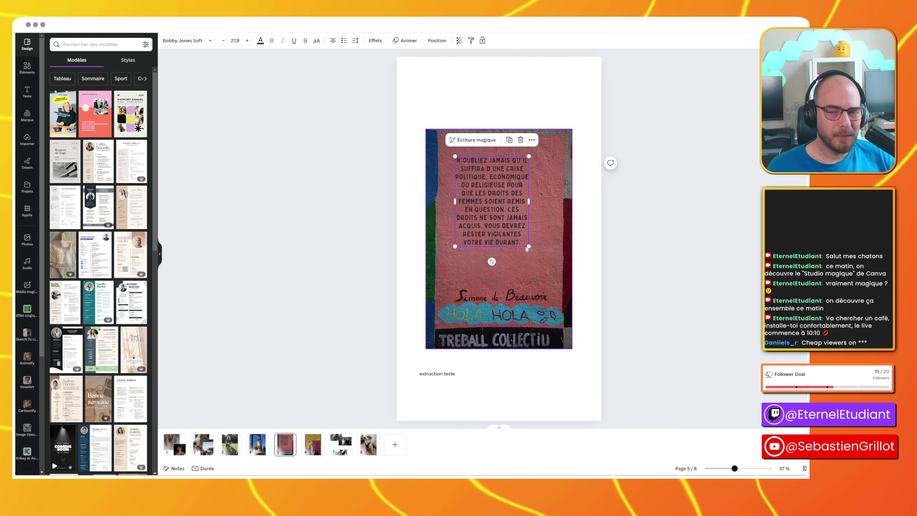
pyautogui.moveTo(526, 246)
pyautogui.mouseDown()
pyautogui.moveTo(558, 298)
pyautogui.moveTo(523, 245)
pyautogui.mouseUp()
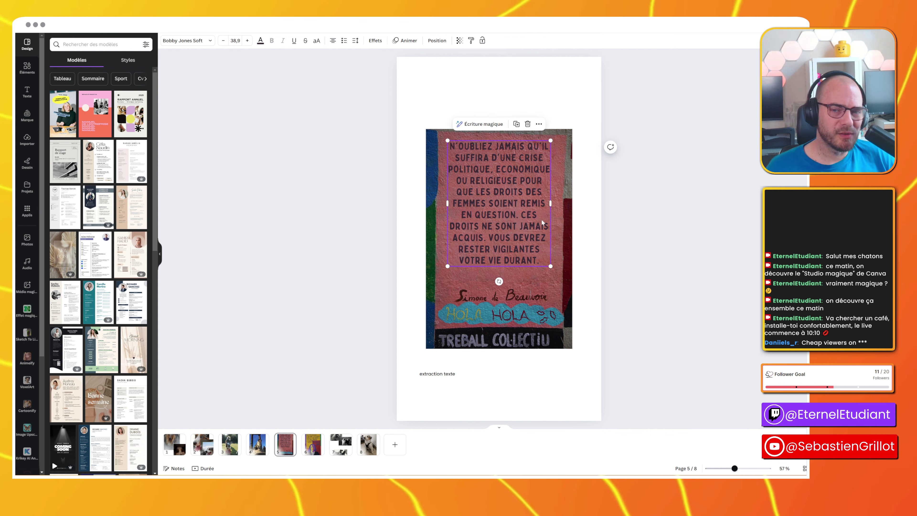
pyautogui.moveTo(528, 185); pyautogui.dragTo(528, 193)
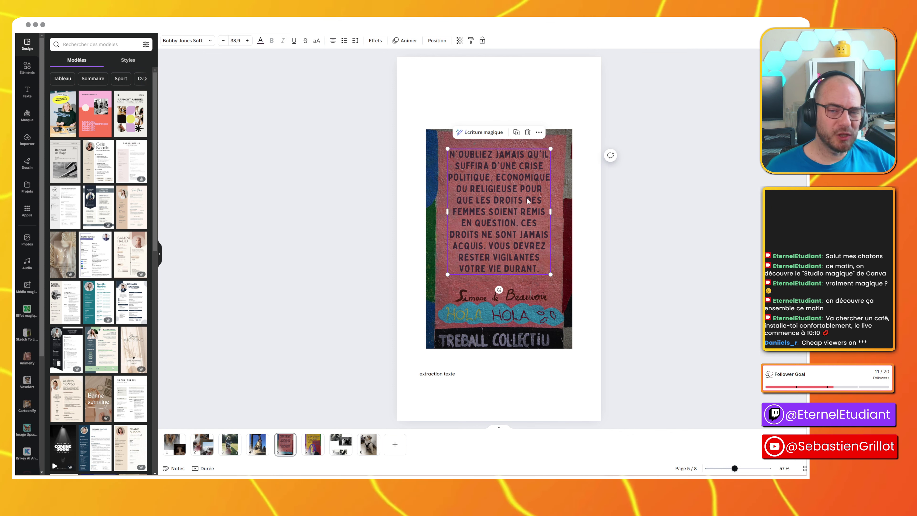
pyautogui.scroll(5, 526, 199)
pyautogui.scroll(2, 527, 201)
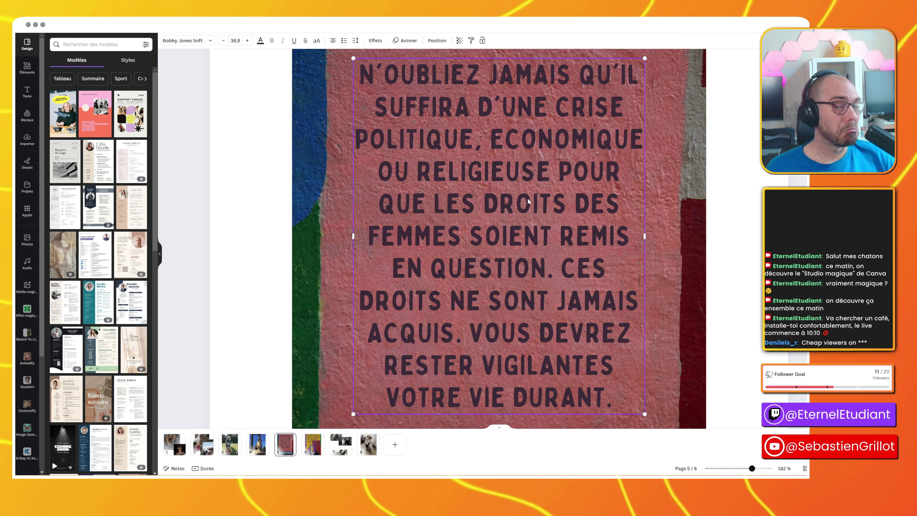
pyautogui.scroll(-3, 527, 201)
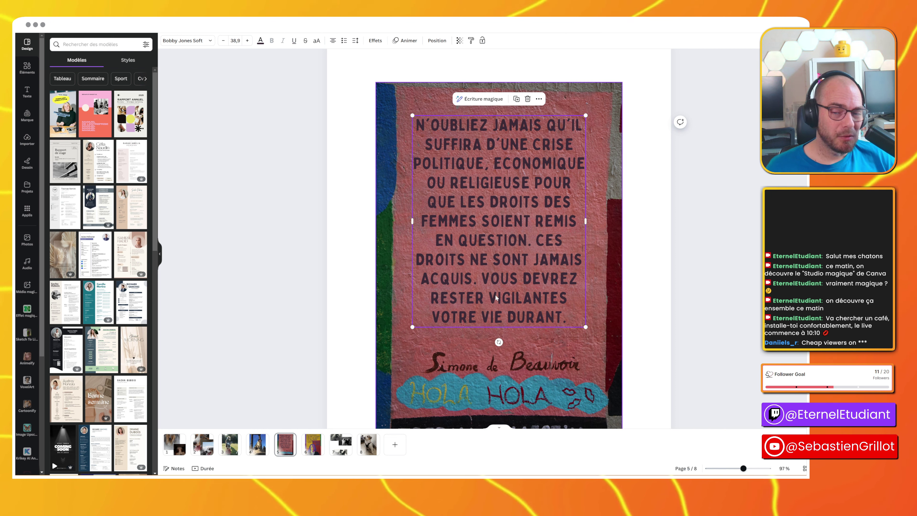
pyautogui.moveTo(511, 246); pyautogui.dragTo(512, 246)
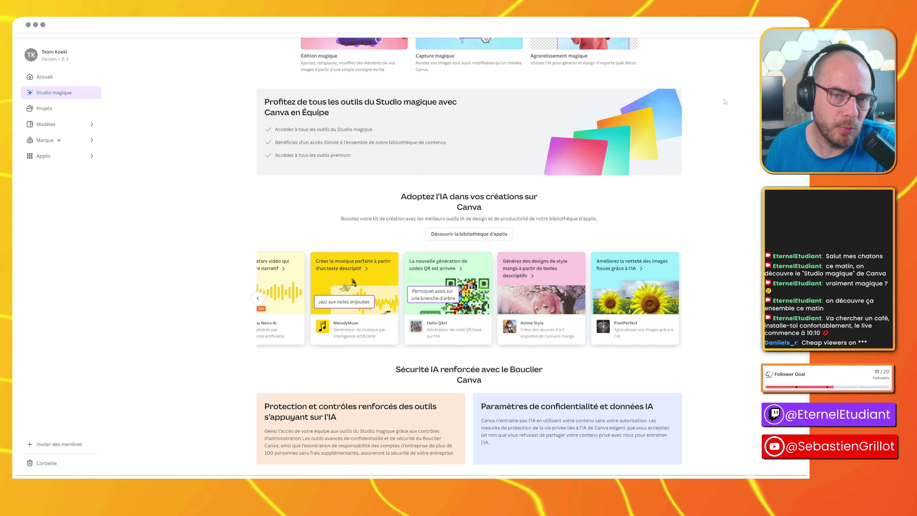
# Review the editing, Média magique and content transformation tools presented on the Studio magique page
pyautogui.scroll(3, 479, 110)
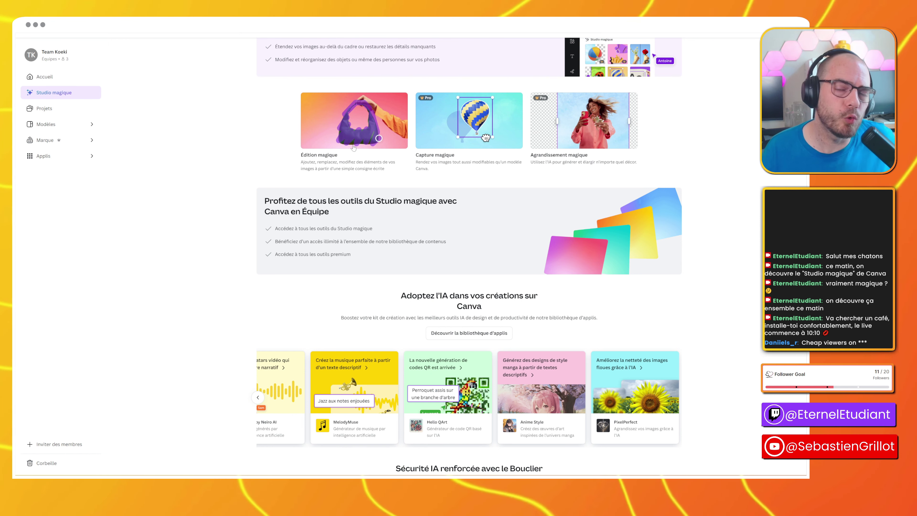
pyautogui.scroll(3, 353, 147)
pyautogui.scroll(4, 354, 147)
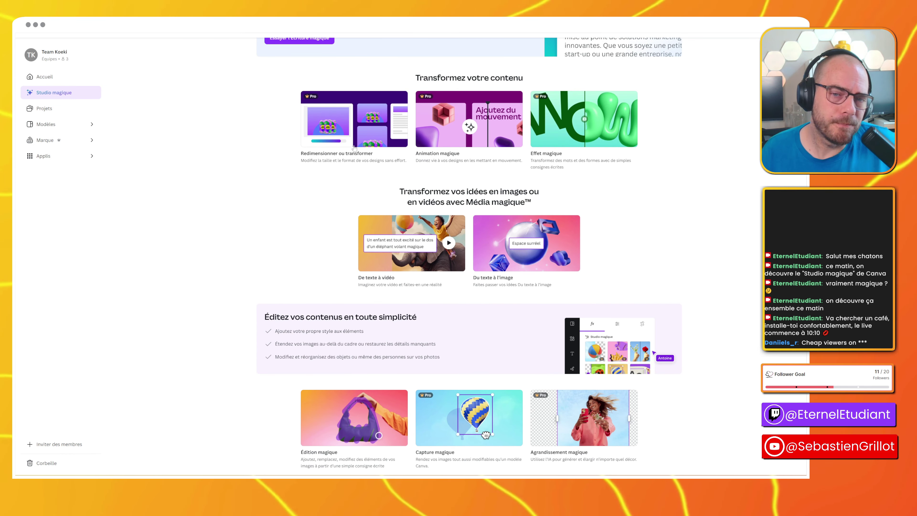